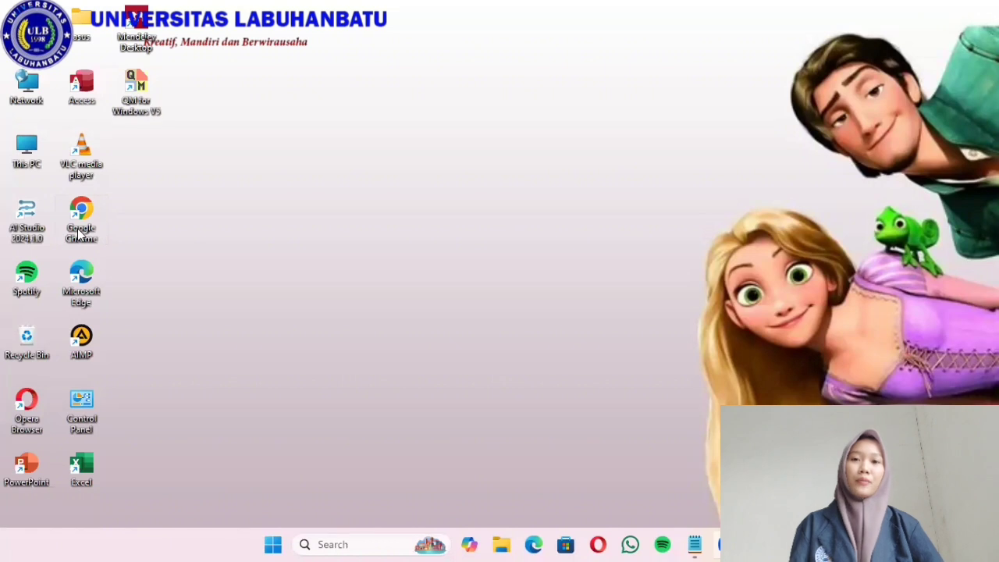
Launch Chrome, pick a profile, and search Google for 'jantit vpn'
double_click(79, 231)
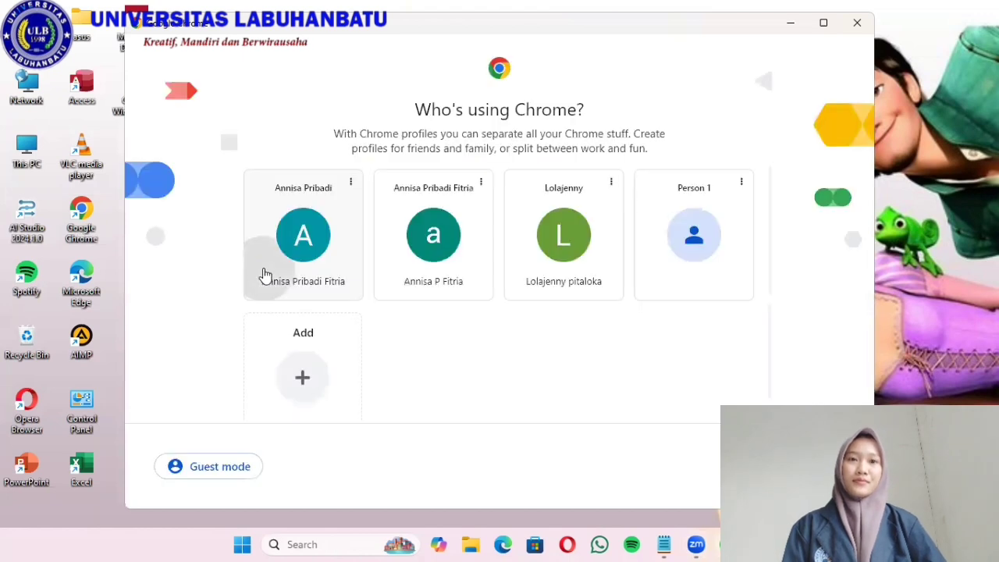
left_click(265, 275)
type("jant")
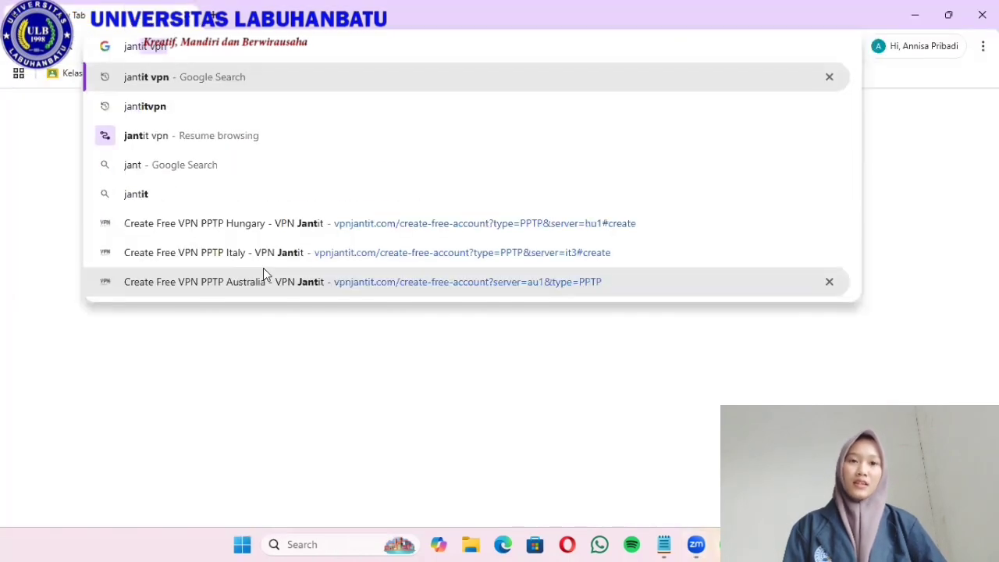
key("Return")
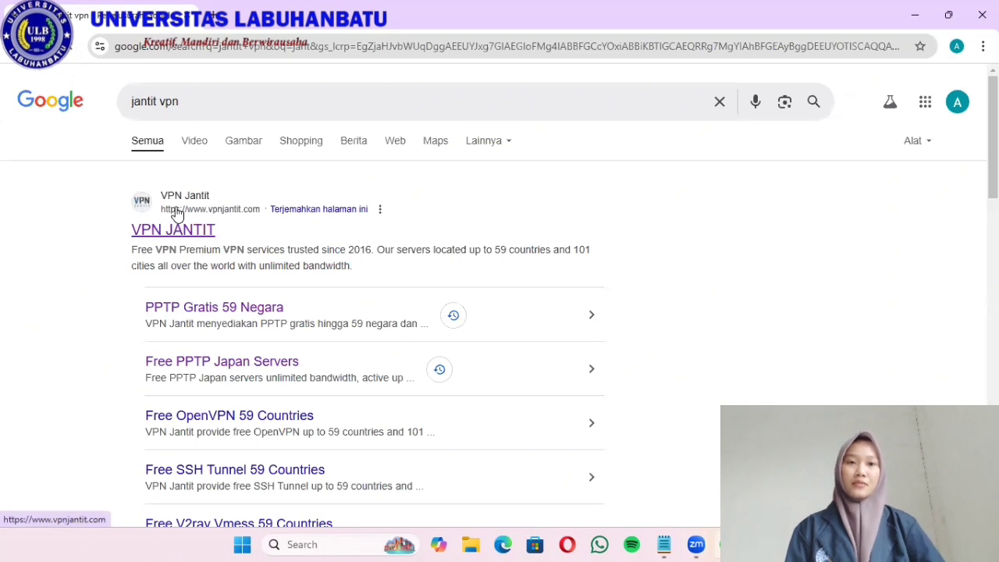
Go to VPN Jantit's Free PPTP servers page, dismiss the ad, and scroll to the Europe servers
left_click(177, 213)
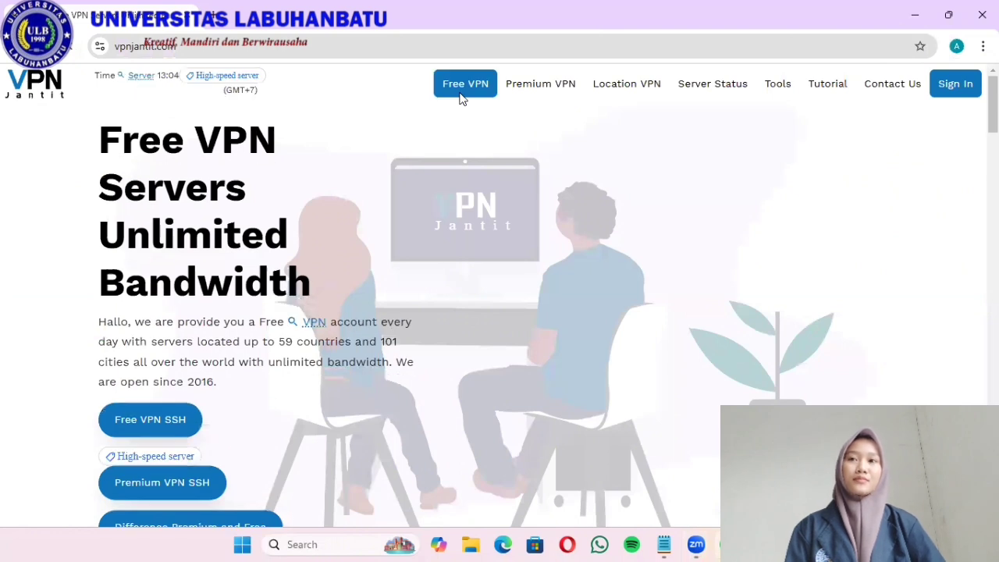
mouse_move(466, 84)
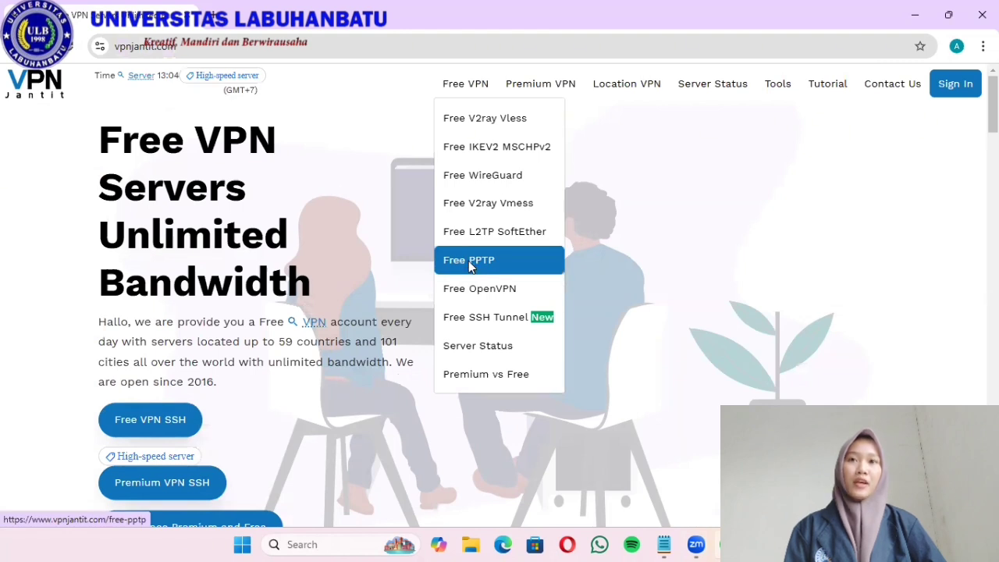
left_click(469, 263)
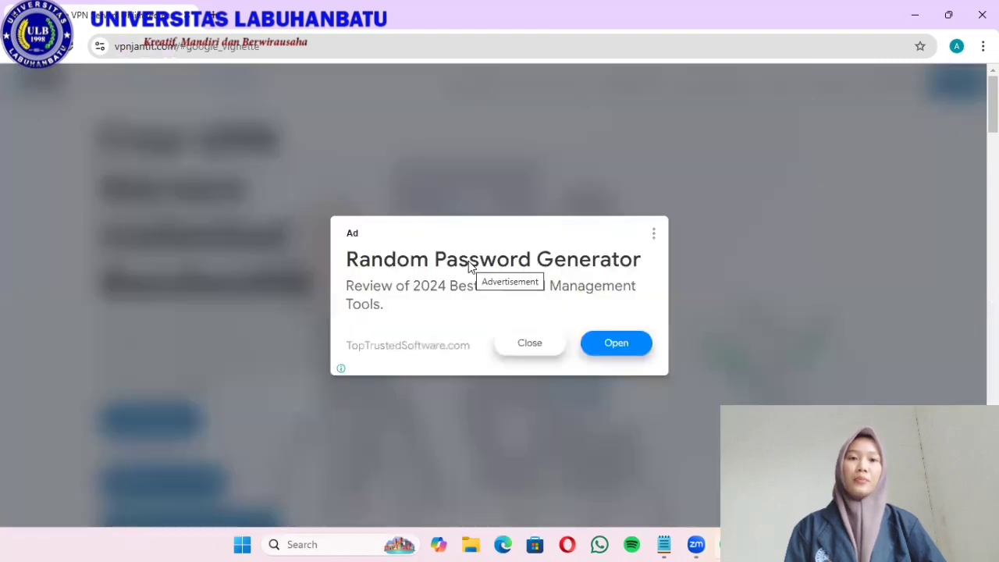
left_click(530, 344)
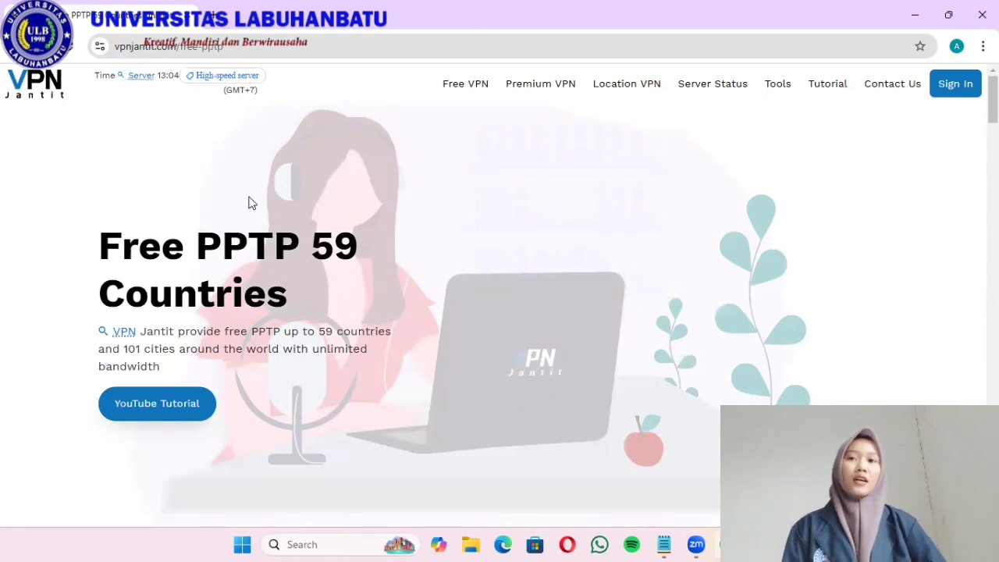
scroll(250, 199, "down", 1)
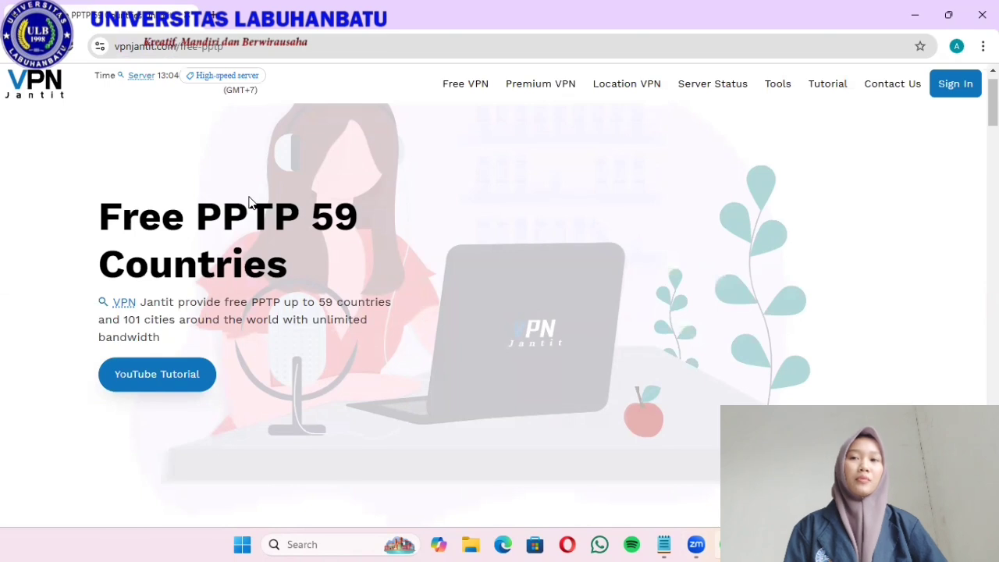
scroll(250, 201, "down", 5)
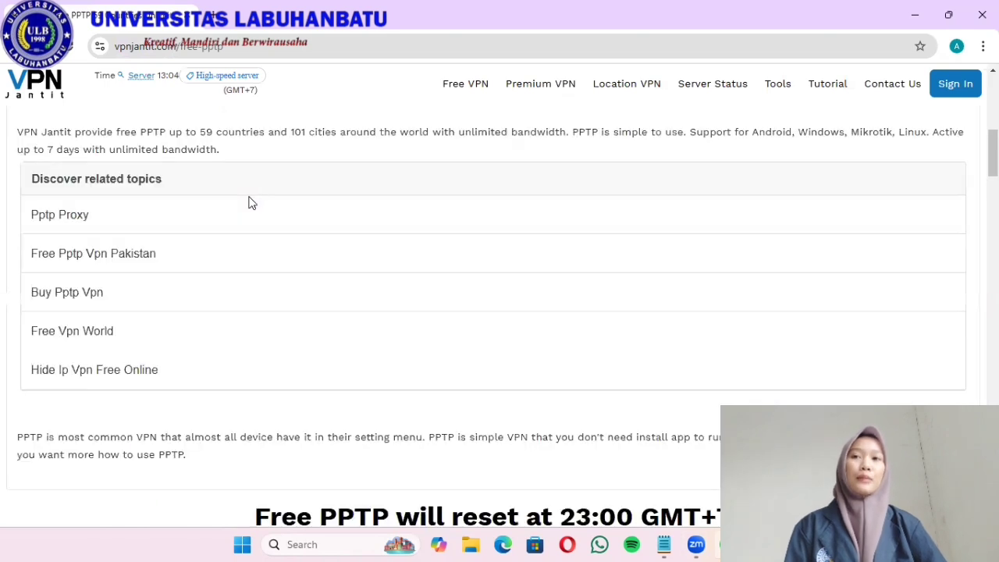
scroll(250, 201, "down", 4)
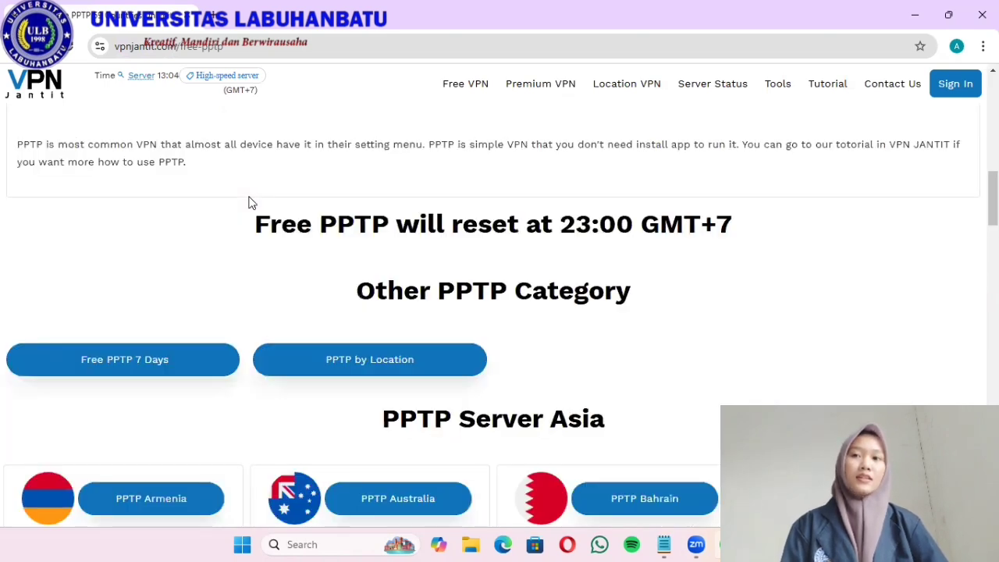
scroll(250, 201, "down", 1)
scroll(252, 203, "down", 7)
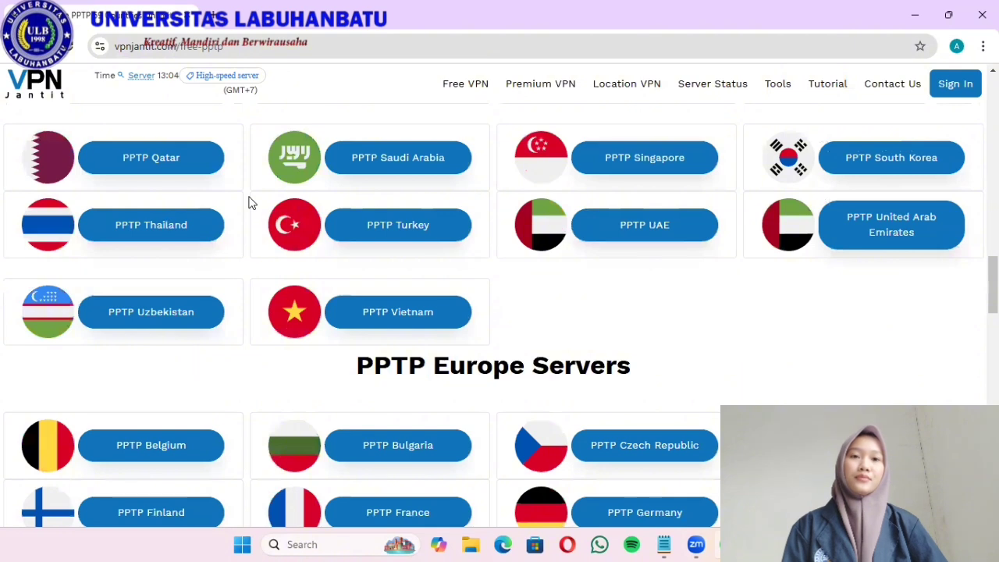
scroll(250, 203, "down", 3)
scroll(250, 203, "down", 1)
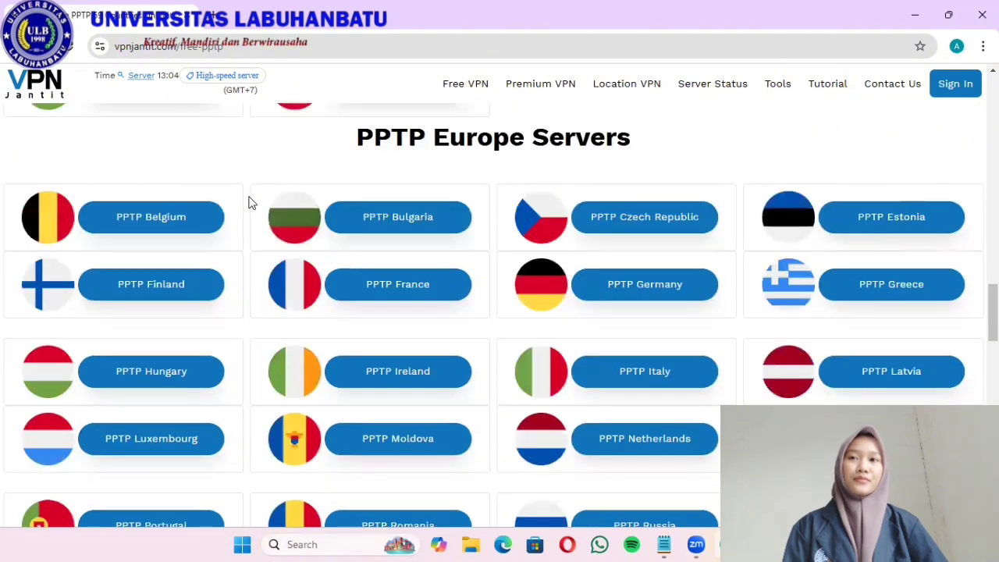
scroll(128, 328, "down", 3)
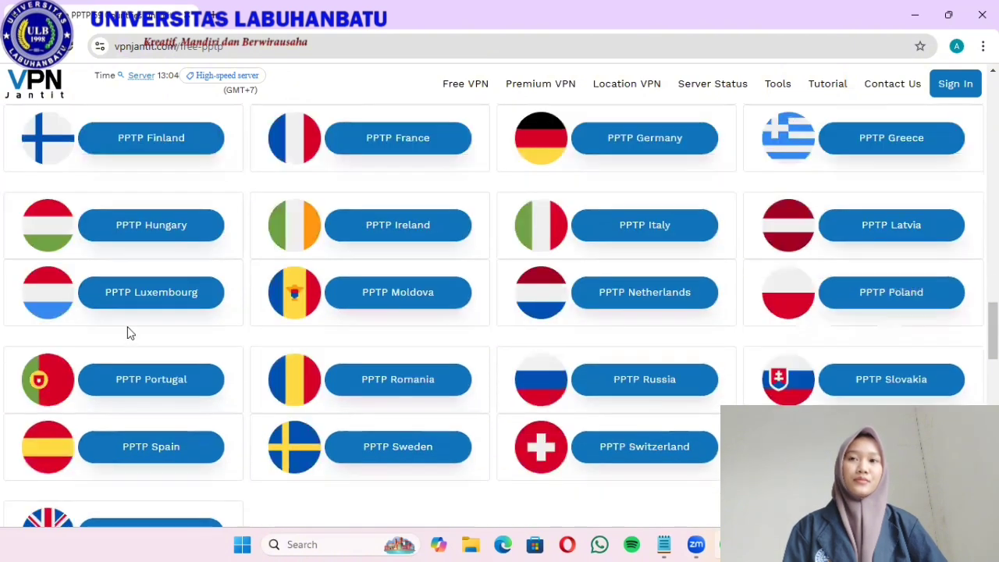
Pick the PPTP Spain servers and start creating a Free PPTP Spain 1 account, scrolling to its form
left_click(150, 450)
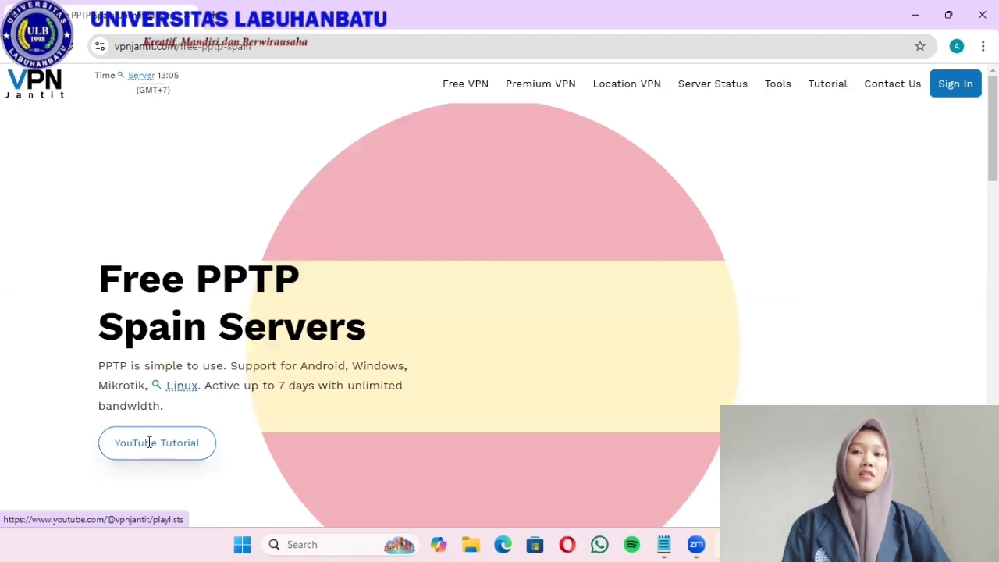
scroll(150, 445, "down", 5)
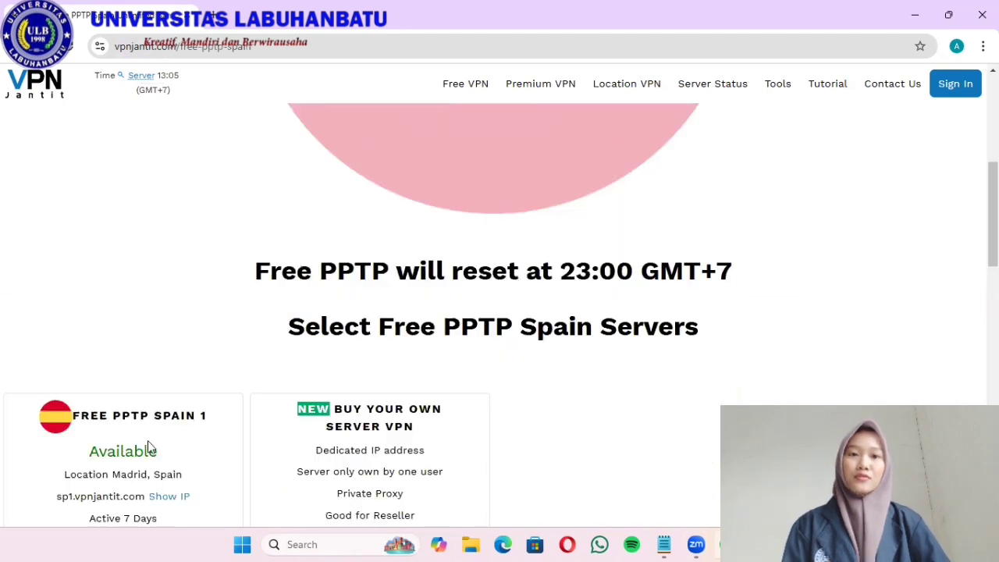
scroll(149, 443, "down", 1)
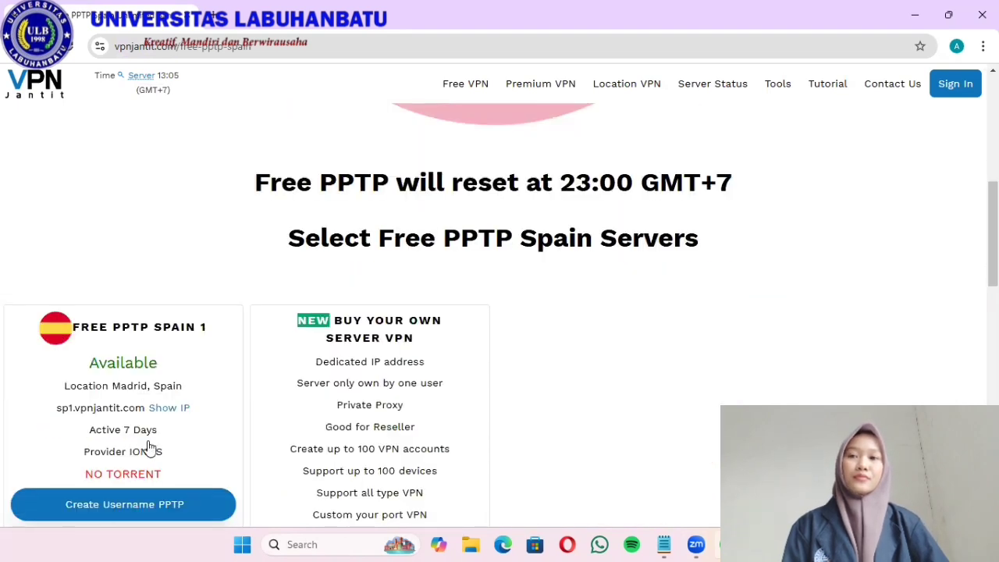
scroll(150, 446, "down", 1)
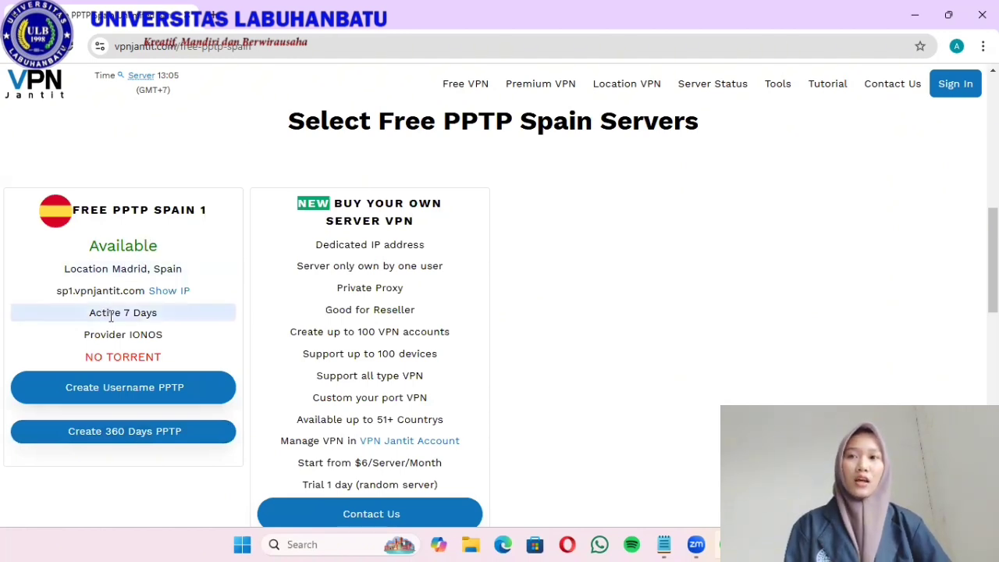
left_click(142, 390)
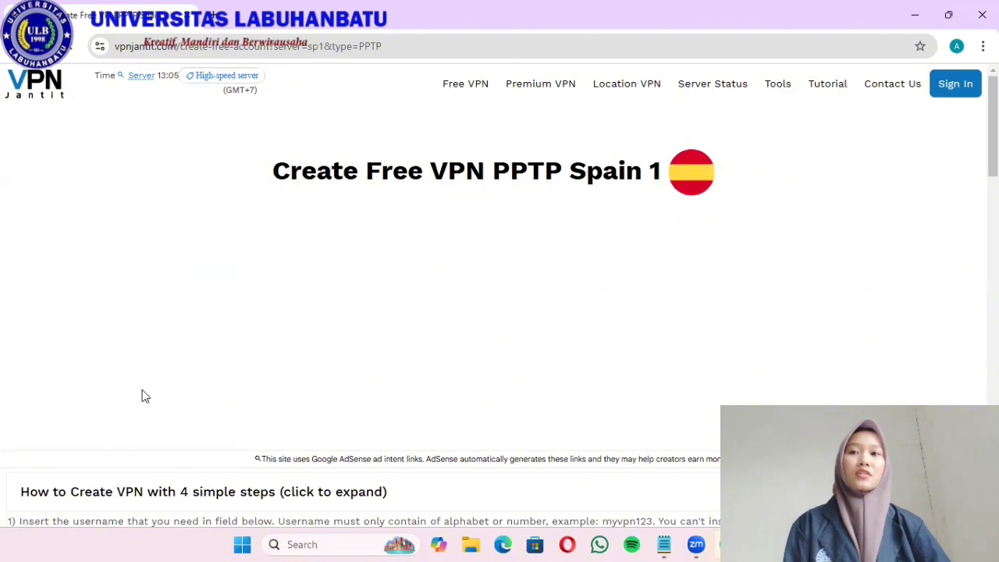
scroll(141, 396, "down", 4)
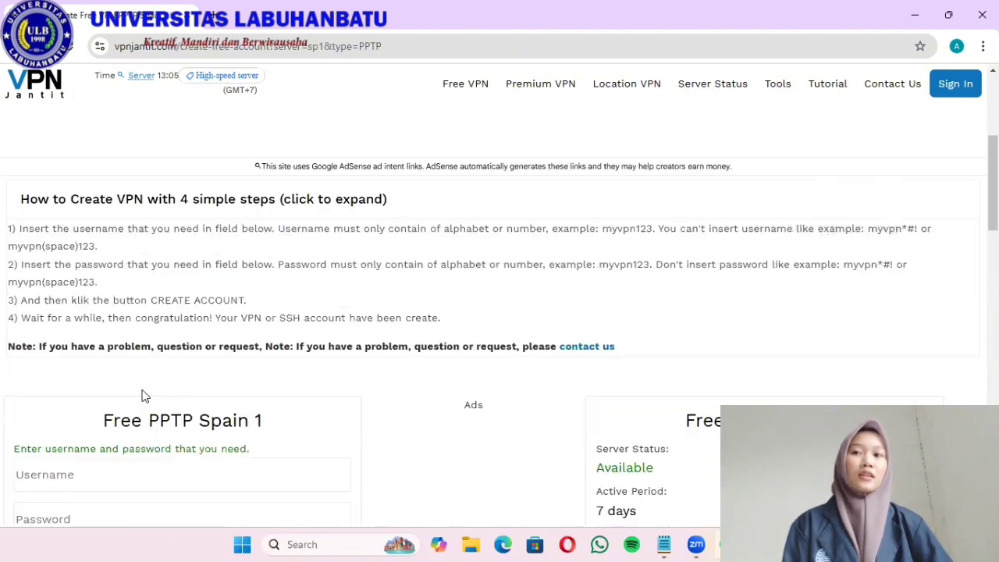
scroll(141, 396, "down", 1)
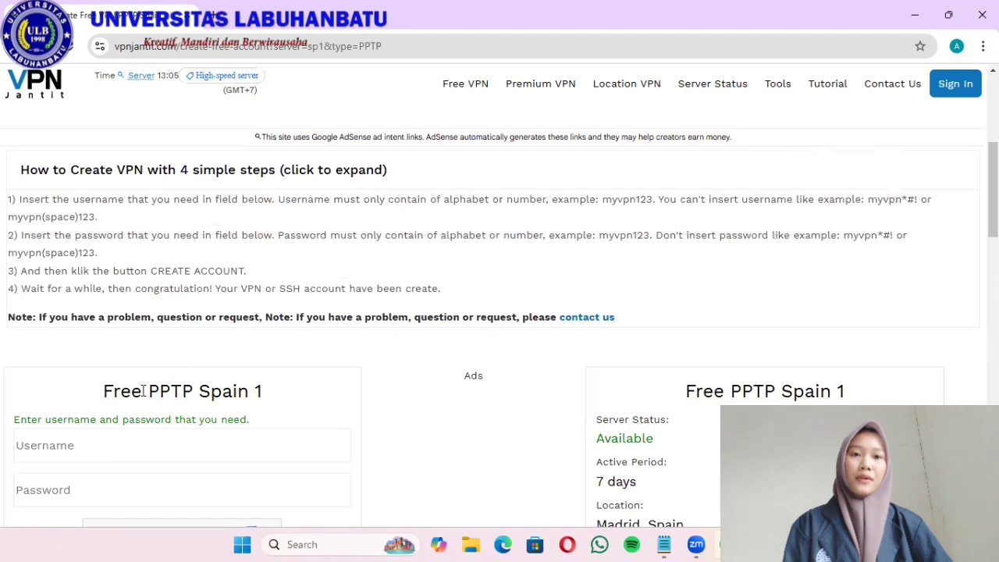
scroll(143, 391, "down", 1)
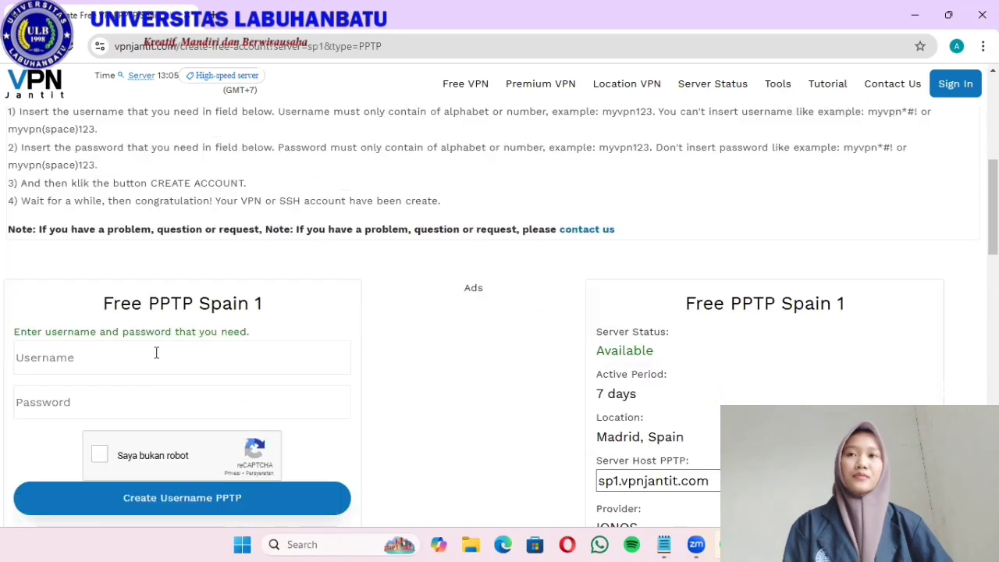
Enter the new account's username and password in the Spain 1 form and tick the reCAPTCHA box
left_click(156, 354)
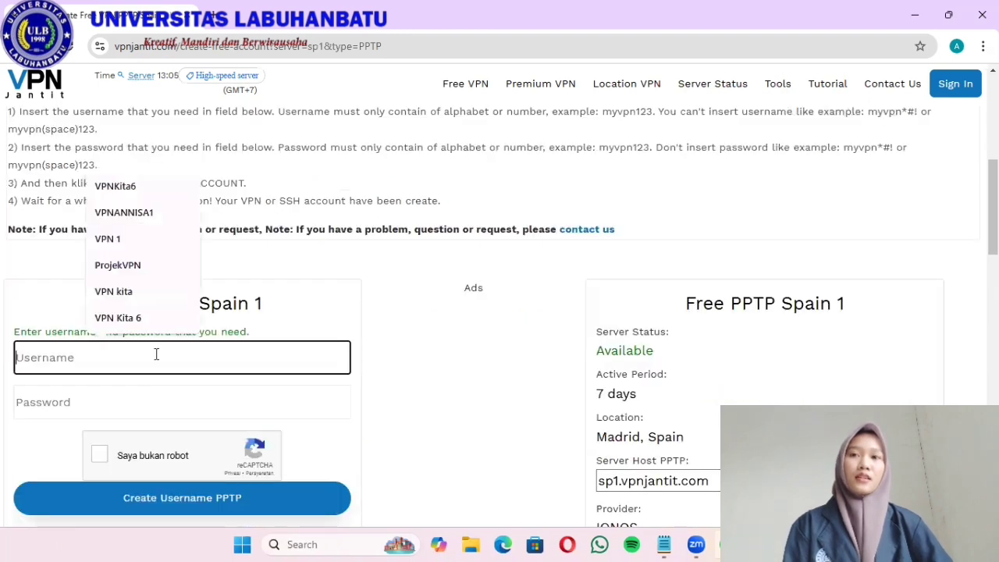
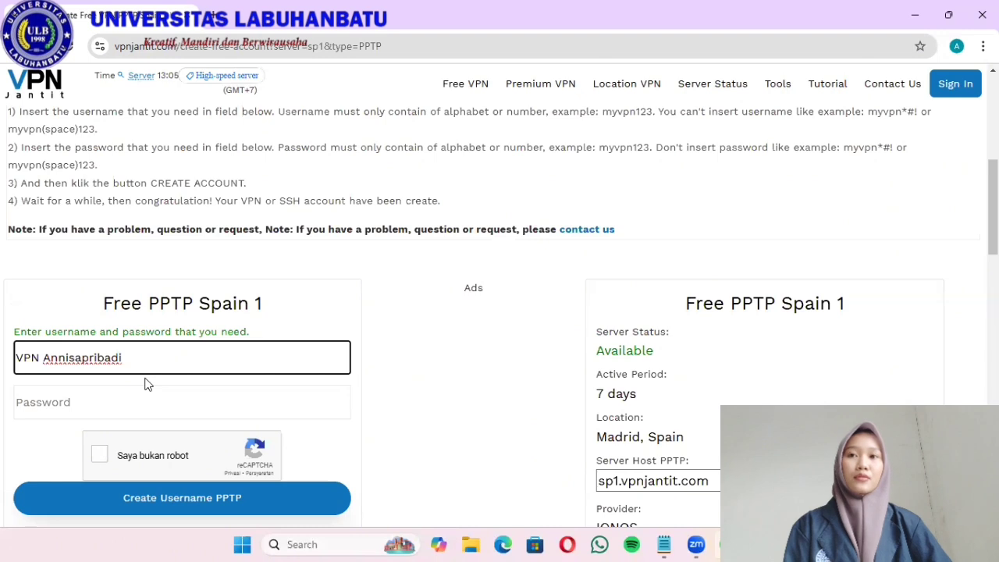
left_click(140, 413)
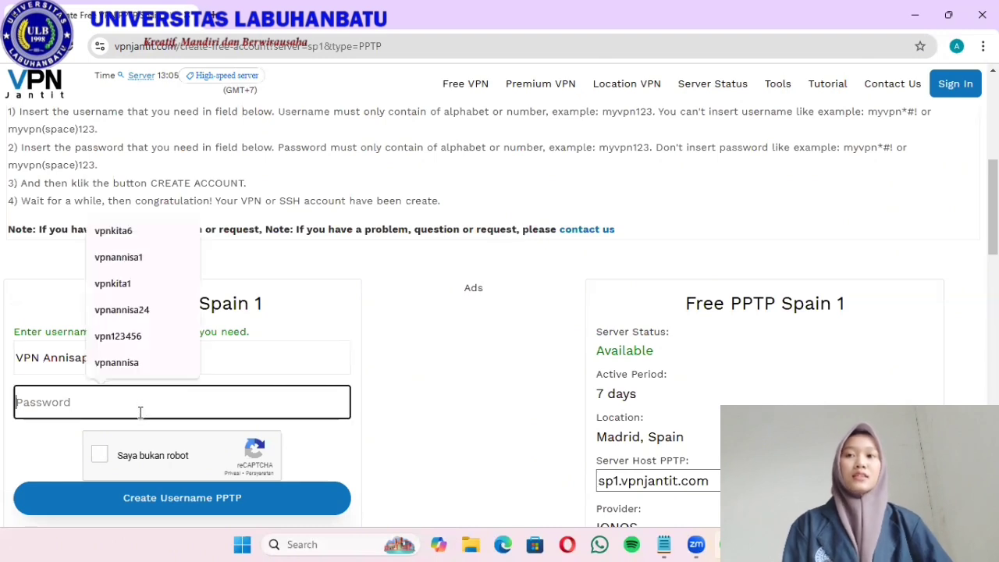
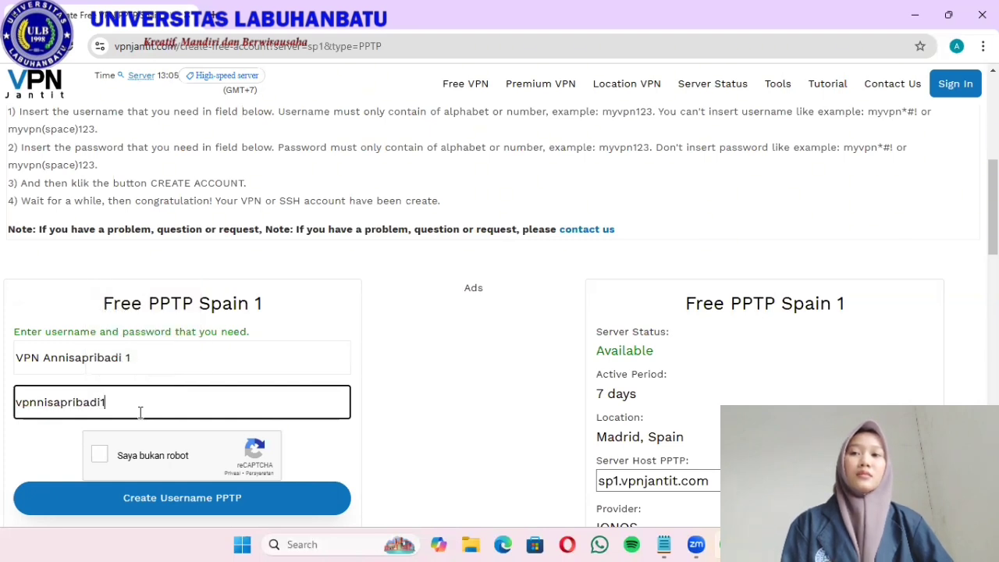
left_click(110, 457)
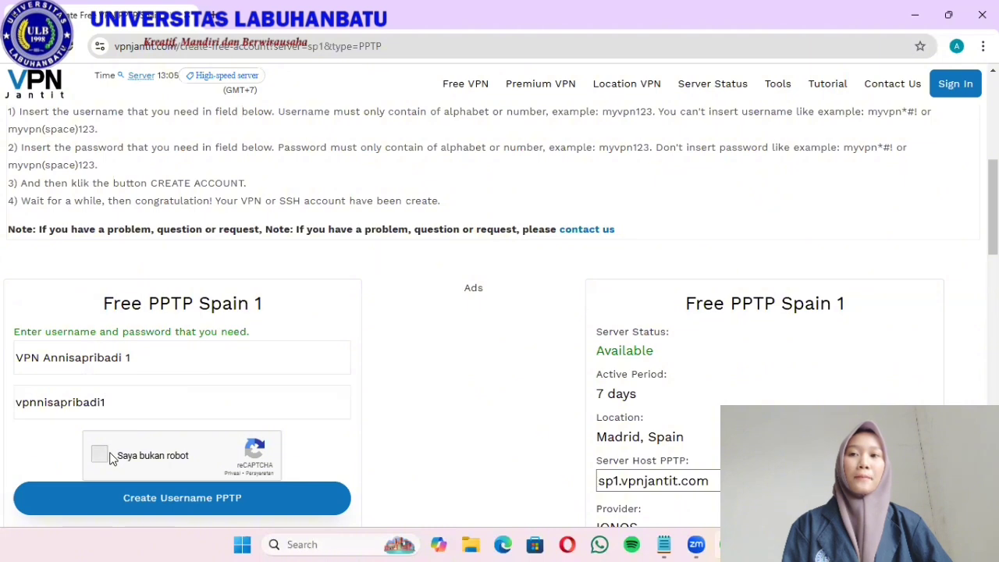
Create the free PPTP Spain 1 account, active until 2025/02/01
left_click(110, 506)
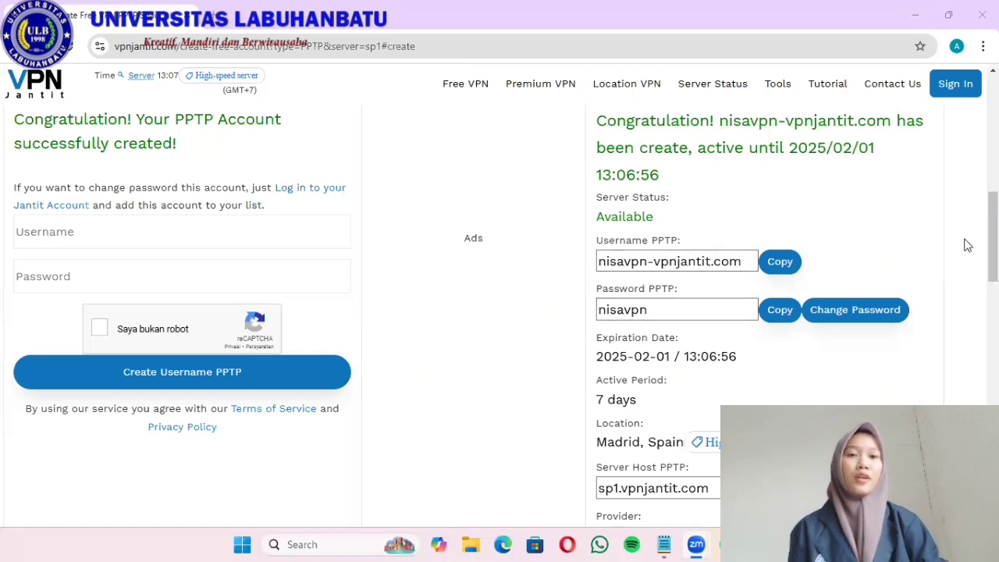
scroll(500, 312, "down", 2)
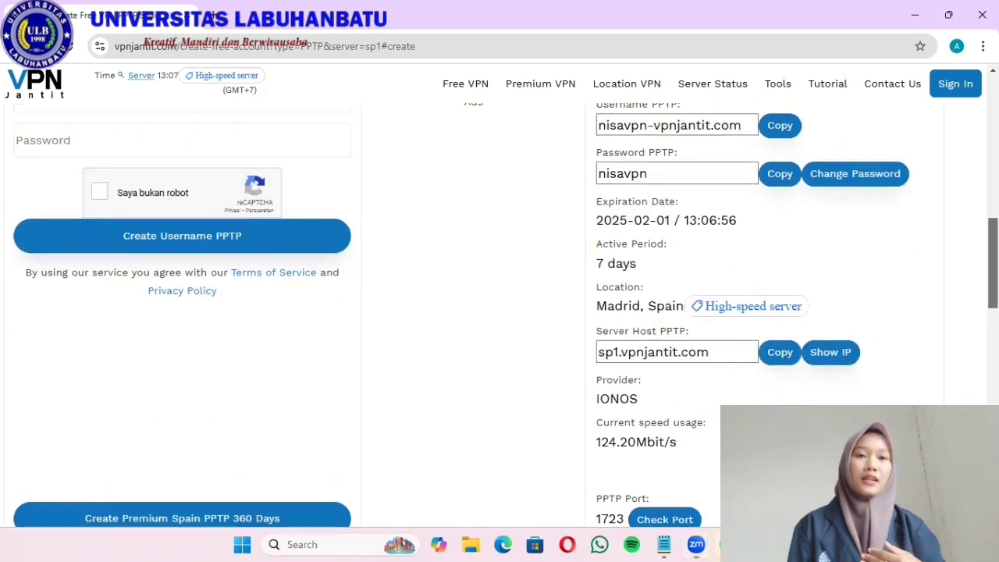
scroll(500, 312, "down", 2)
scroll(499, 312, "up", 2)
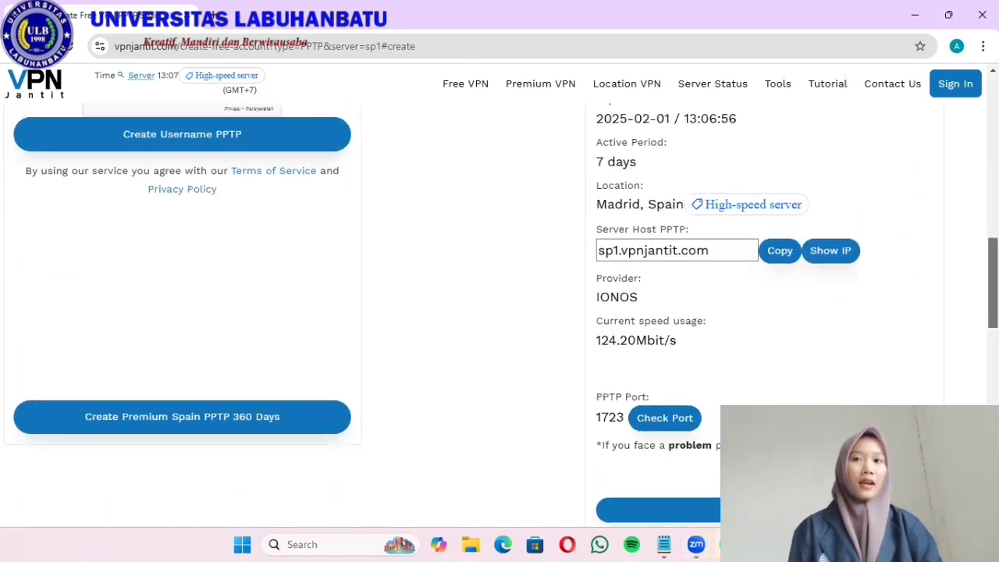
scroll(500, 312, "up", 1)
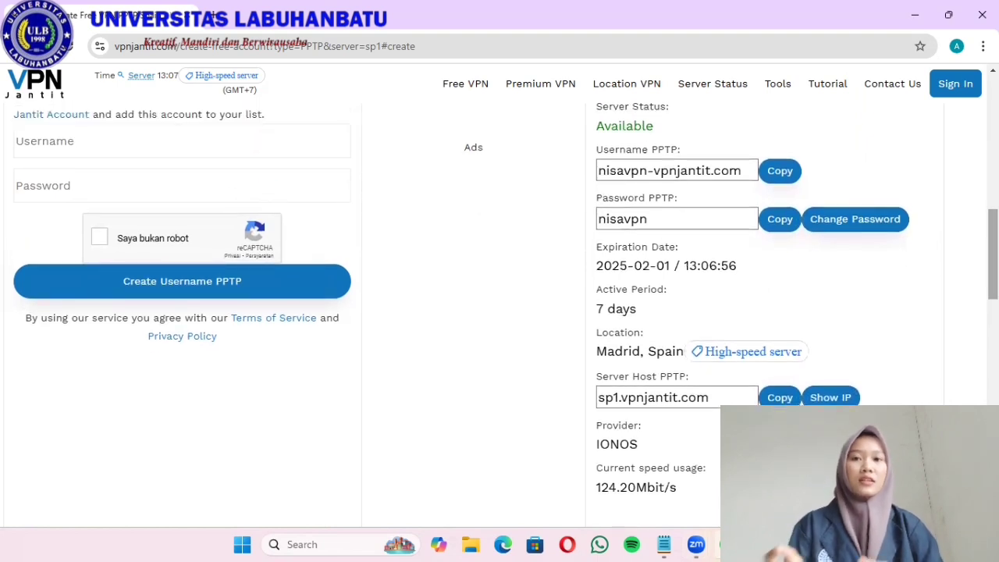
scroll(928, 301, "up", 2)
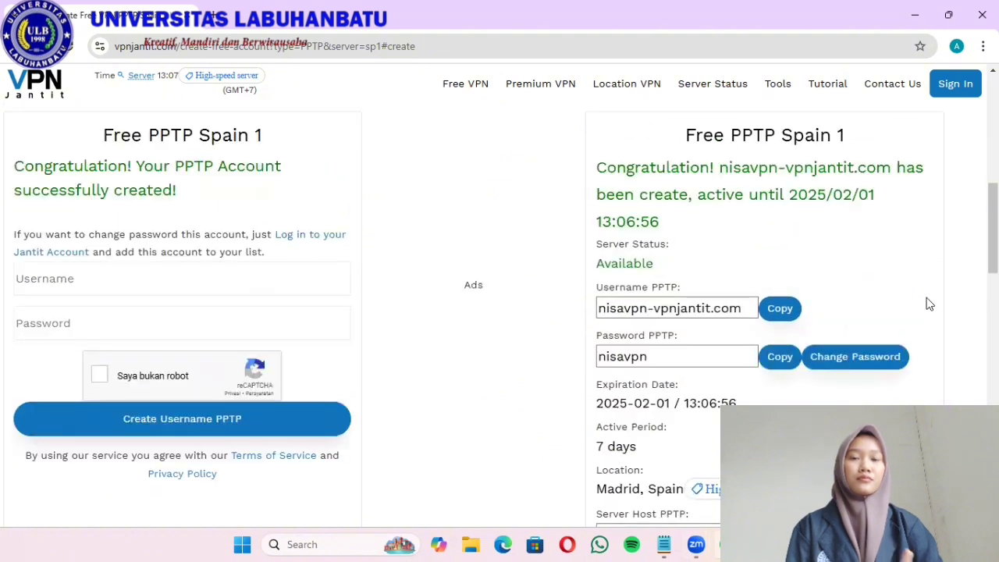
scroll(729, 289, "down", 1)
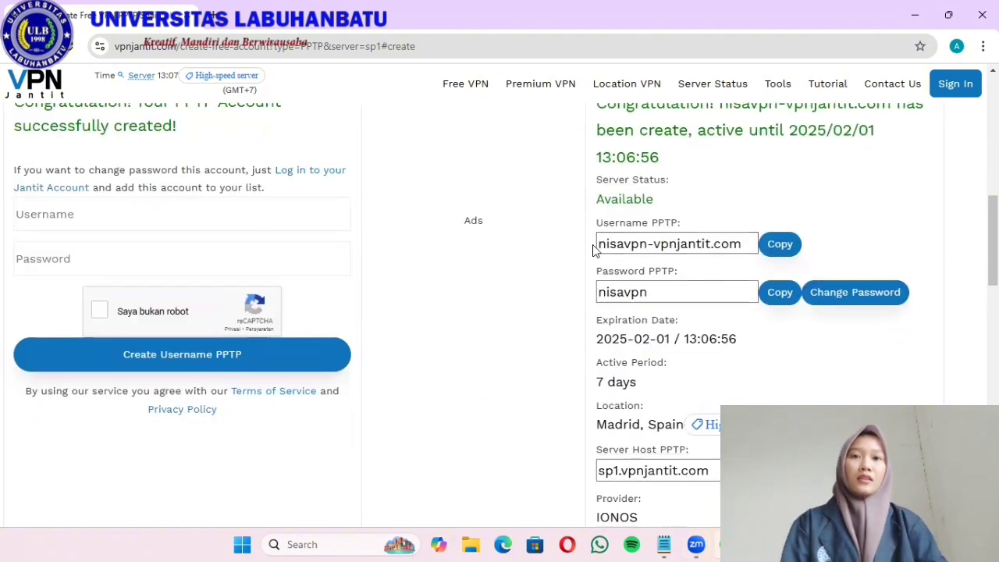
Select and copy the account details from the username through PPTP port 1723
left_click_drag(598, 243, 717, 453)
scroll(651, 349, "down", 2)
scroll(679, 422, "down", 2)
scroll(661, 256, "up", 1)
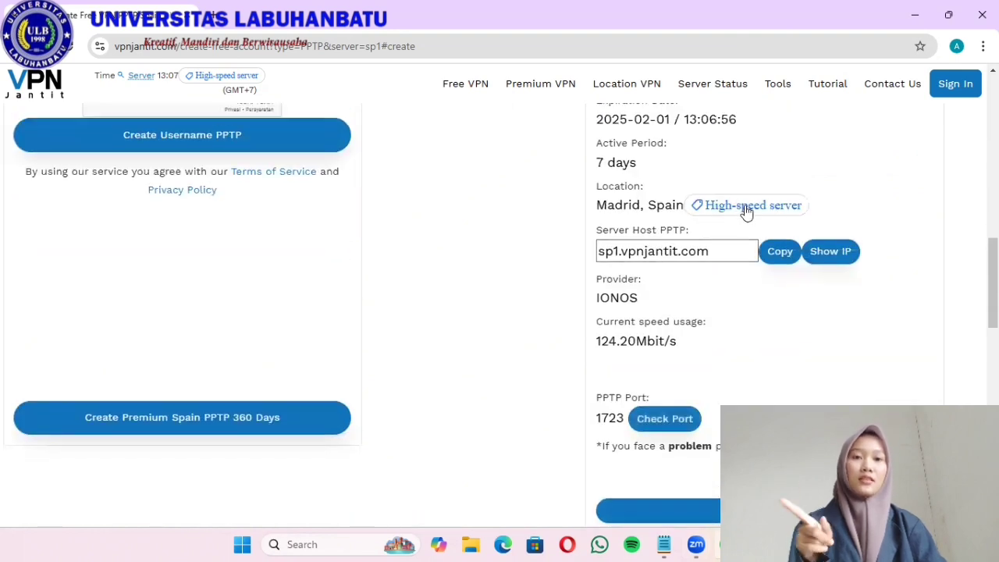
scroll(747, 214, "up", 3)
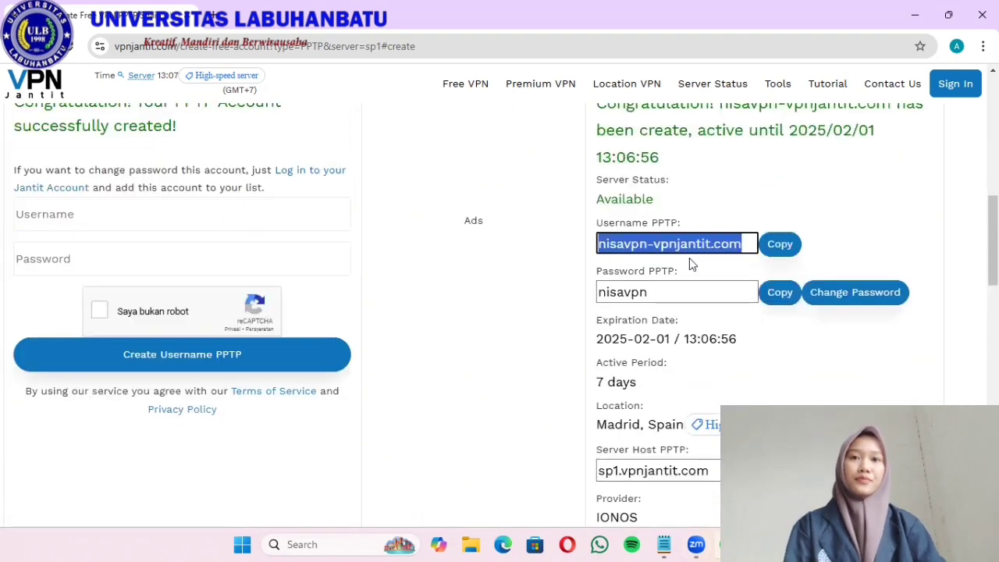
left_click(689, 264)
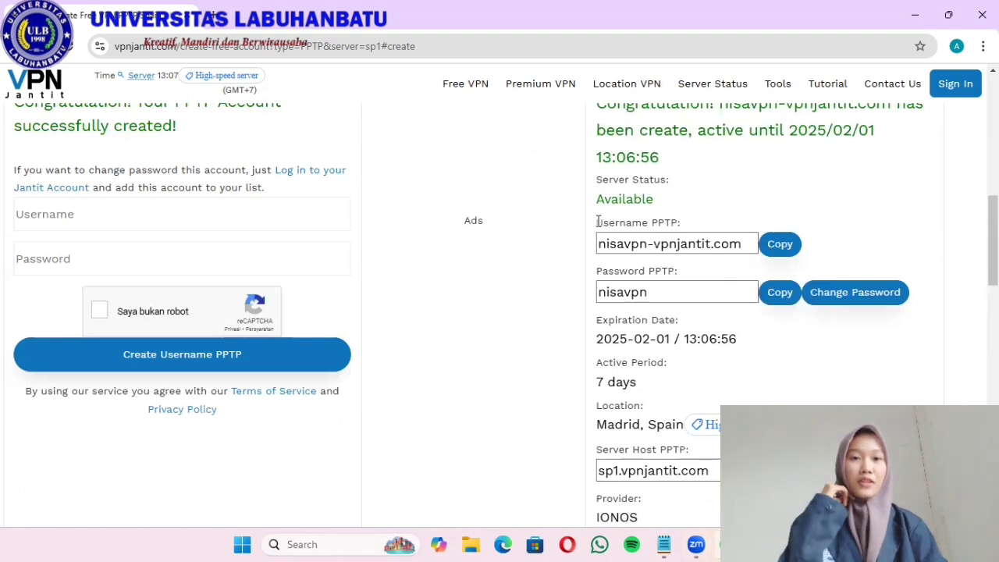
left_click_drag(598, 222, 645, 358)
scroll(656, 334, "down", 3)
scroll(654, 328, "down", 1)
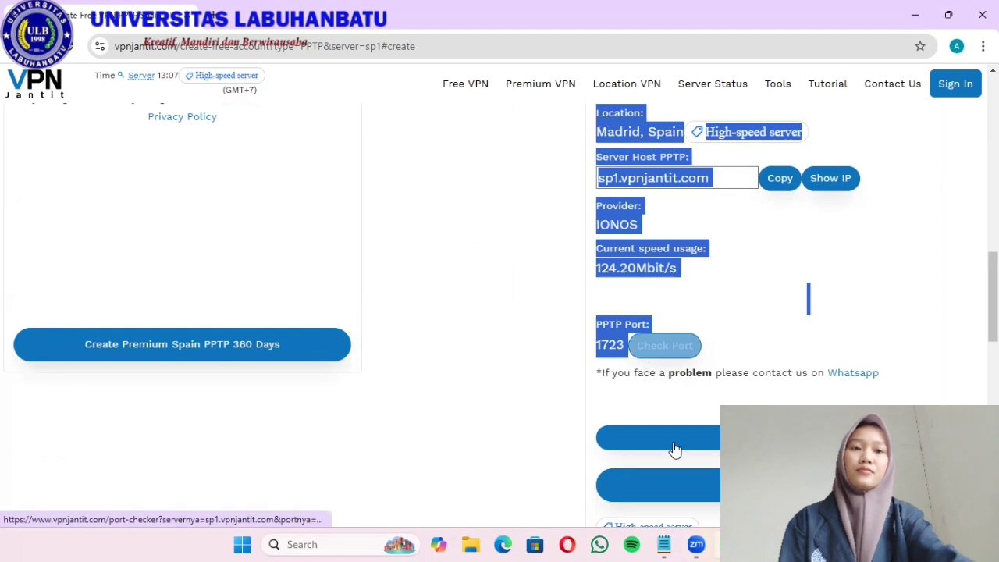
Paste the copied Spain PPTP account details into a new Notepad note, then return to the account page
left_click(668, 545)
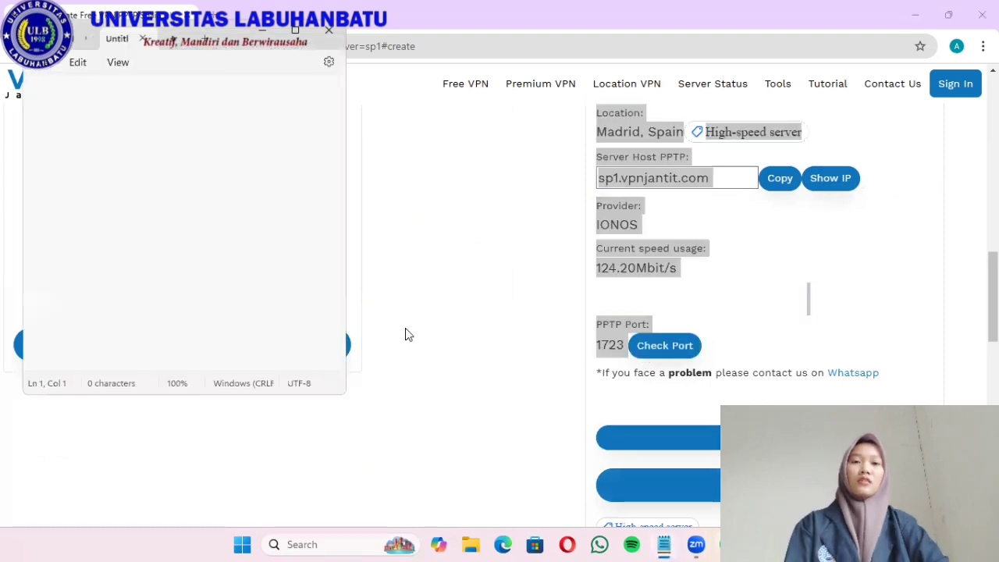
key("ctrl+v")
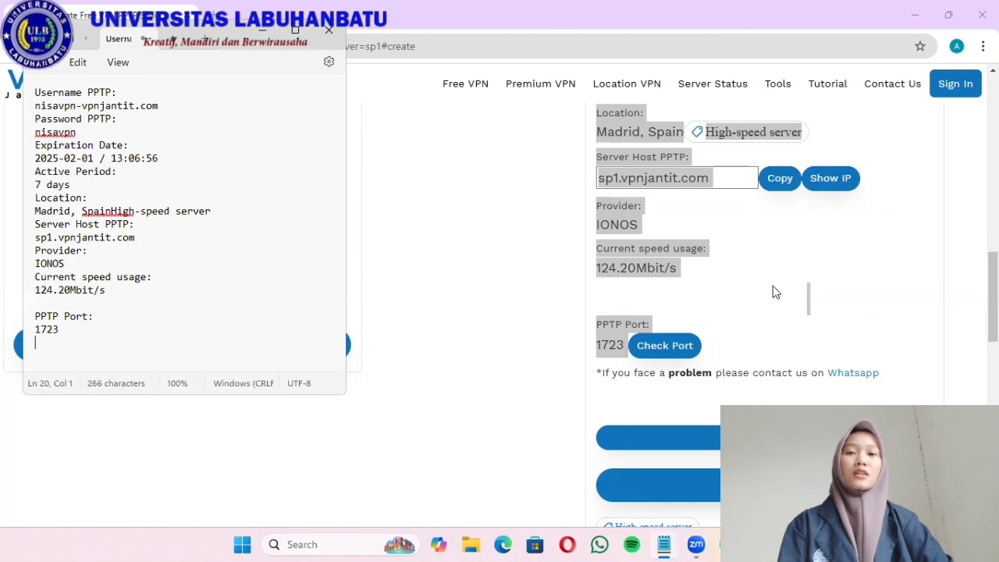
scroll(773, 292, "up", 3)
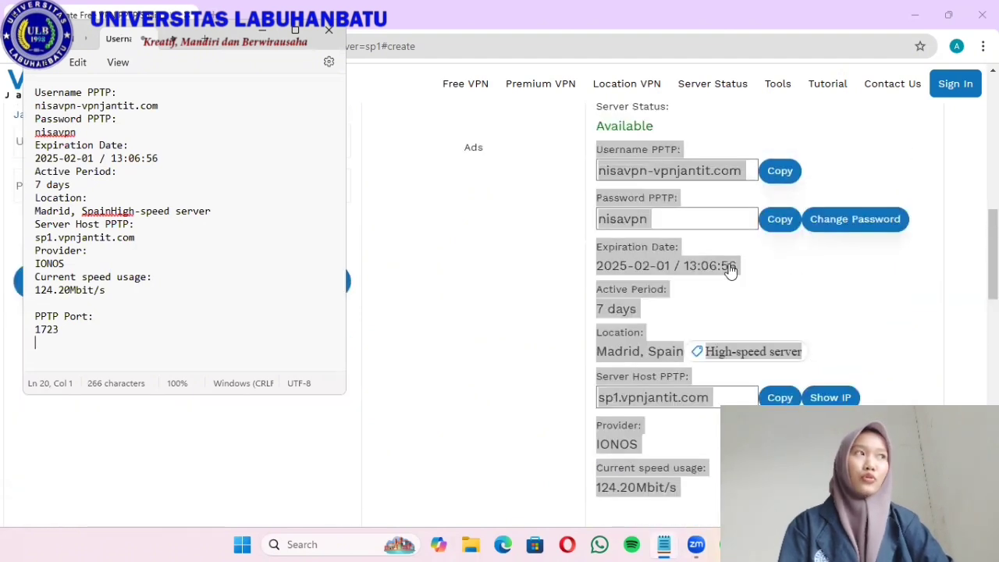
left_click(731, 270)
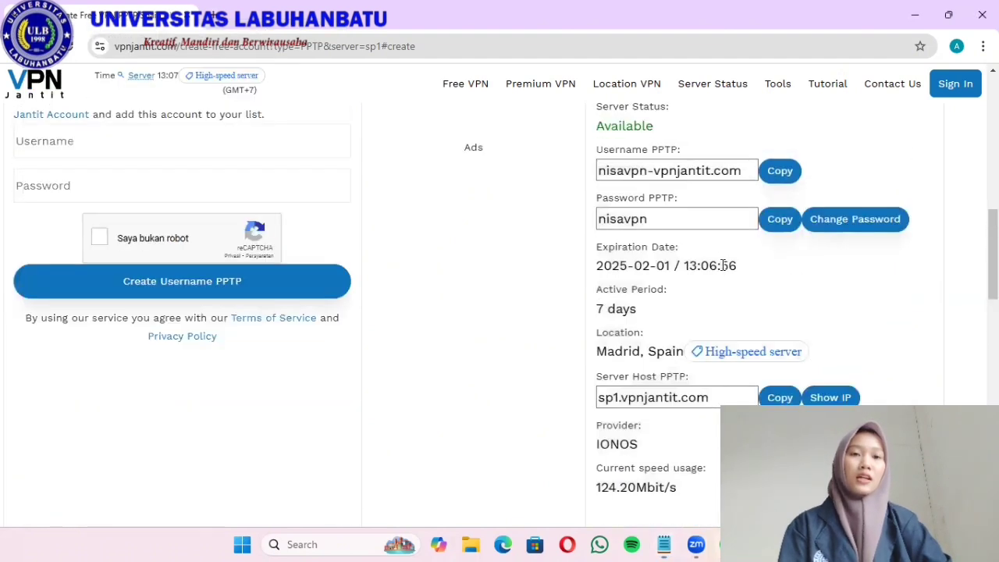
left_click(849, 231)
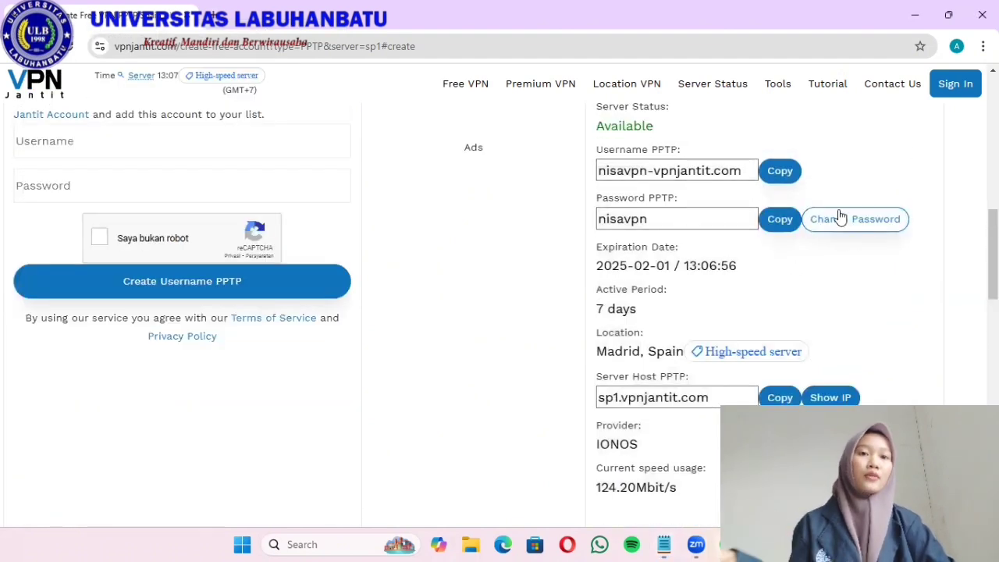
Resolve sp1.vpnjantit.com to IP 212.227.228.91 on the Host To IP page and copy the address
left_click(846, 399)
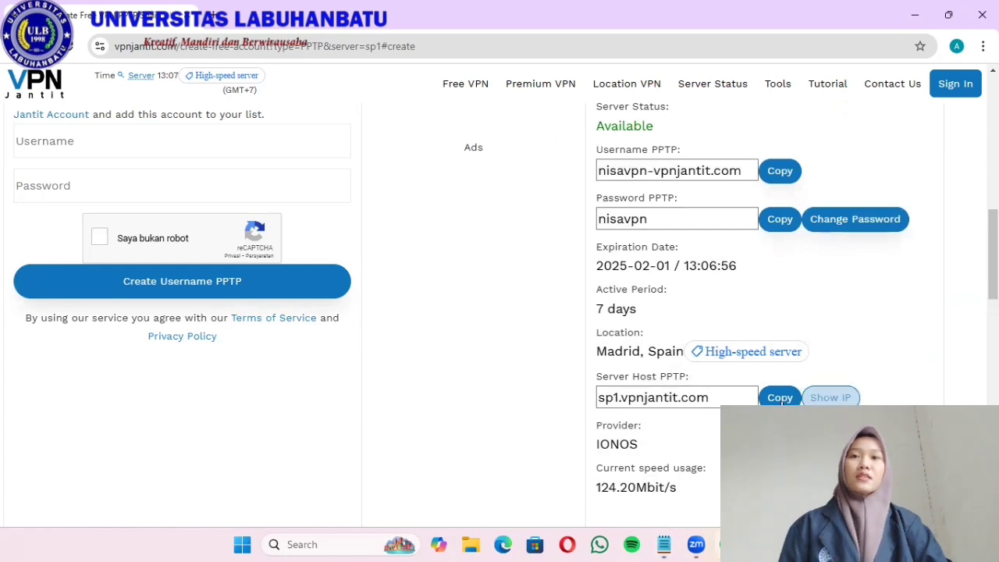
left_click(829, 398)
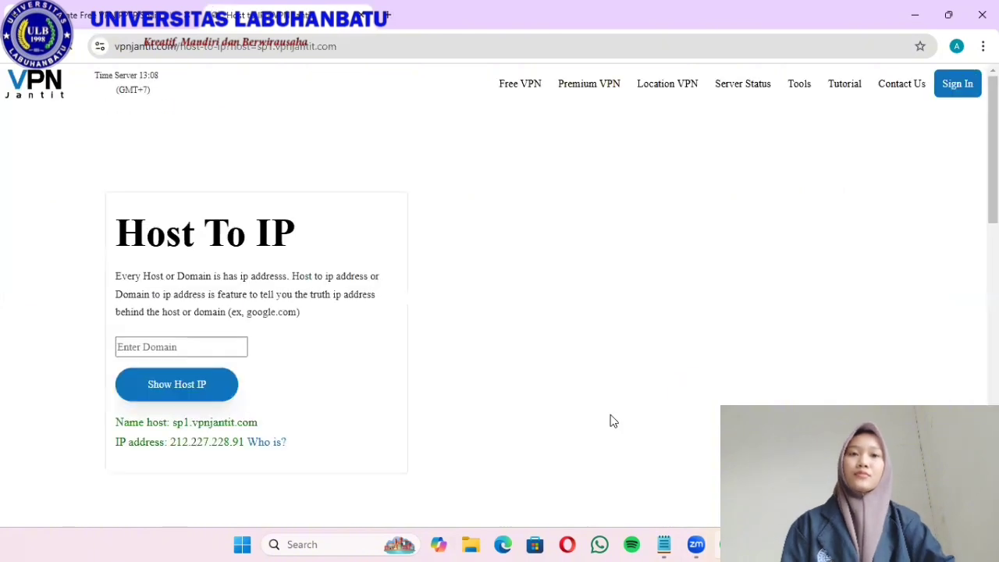
scroll(638, 489, "down", 2)
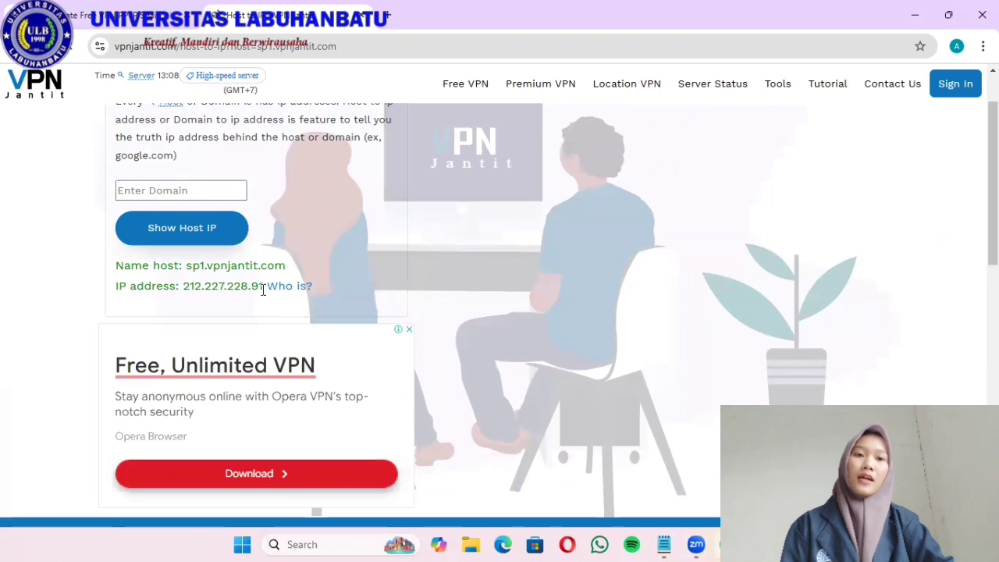
left_click_drag(263, 289, 186, 290)
key("ctrl+c")
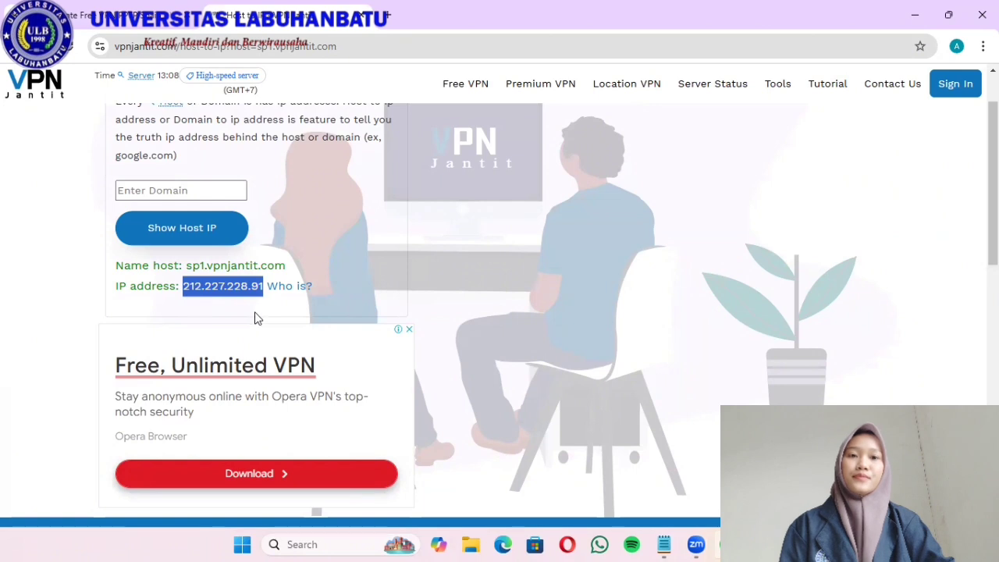
Append an 'IP' line with 212.227.228.91 to the Notepad account notes and minimize Notepad
left_click(664, 545)
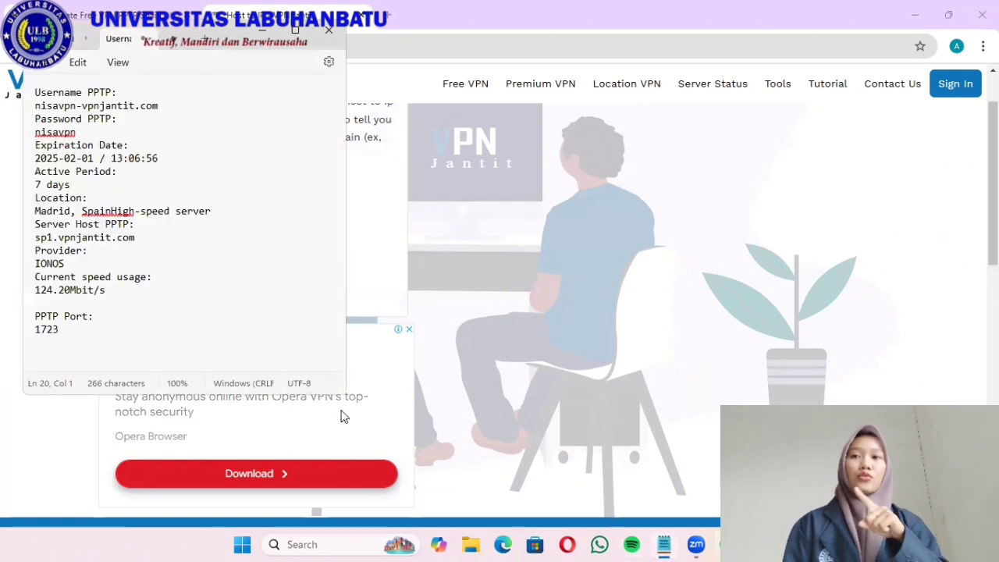
key("Return")
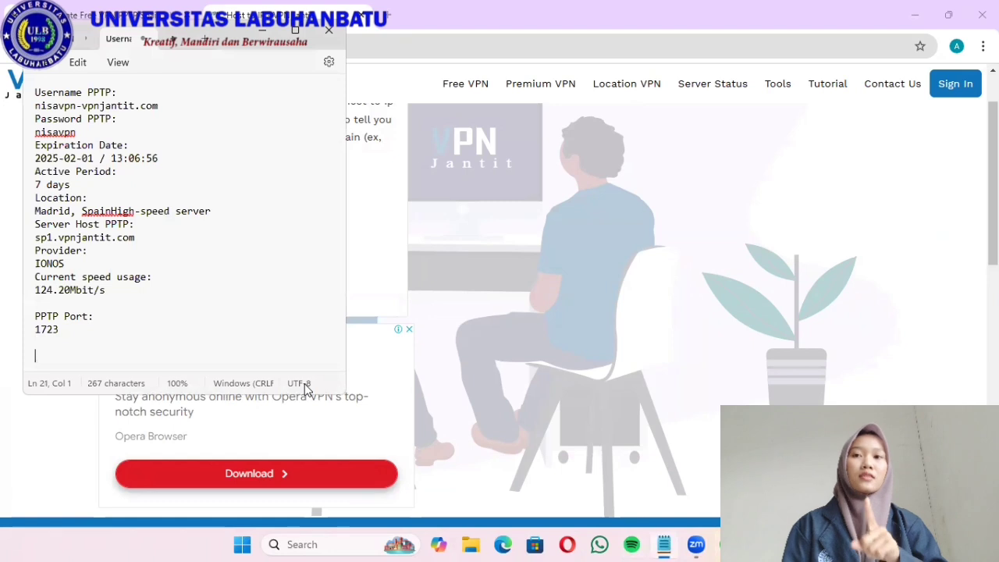
type("IP")
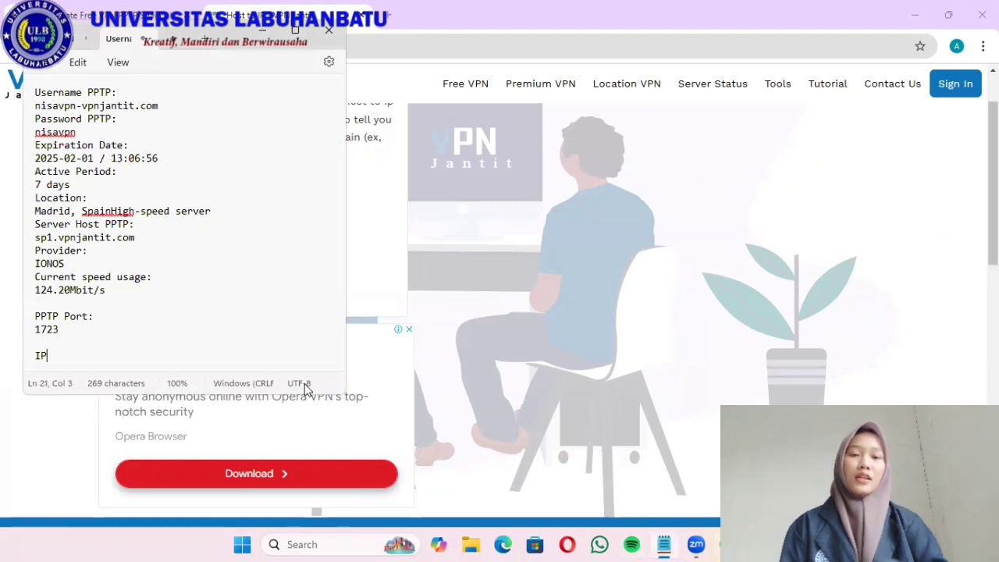
key("Return")
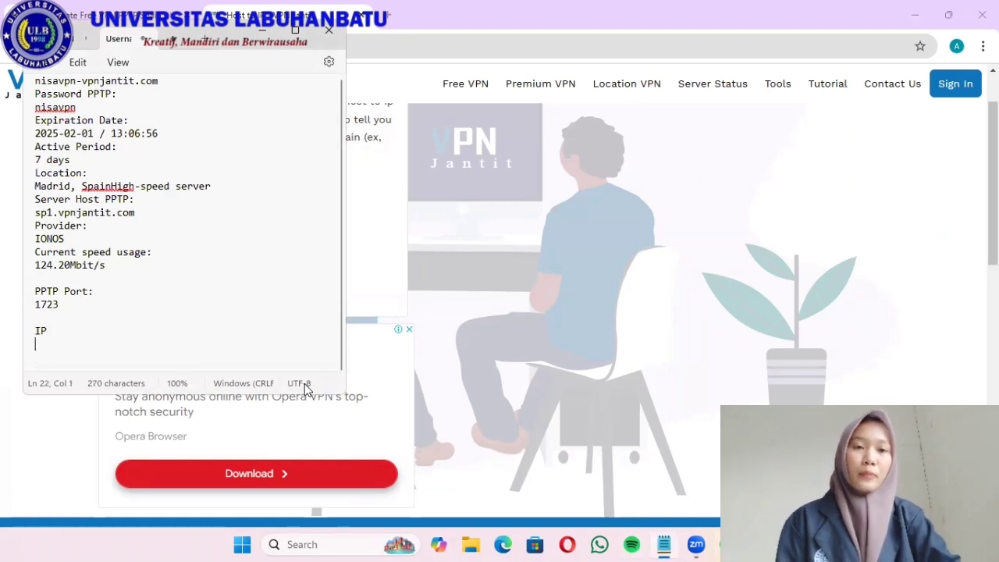
key("ctrl+v")
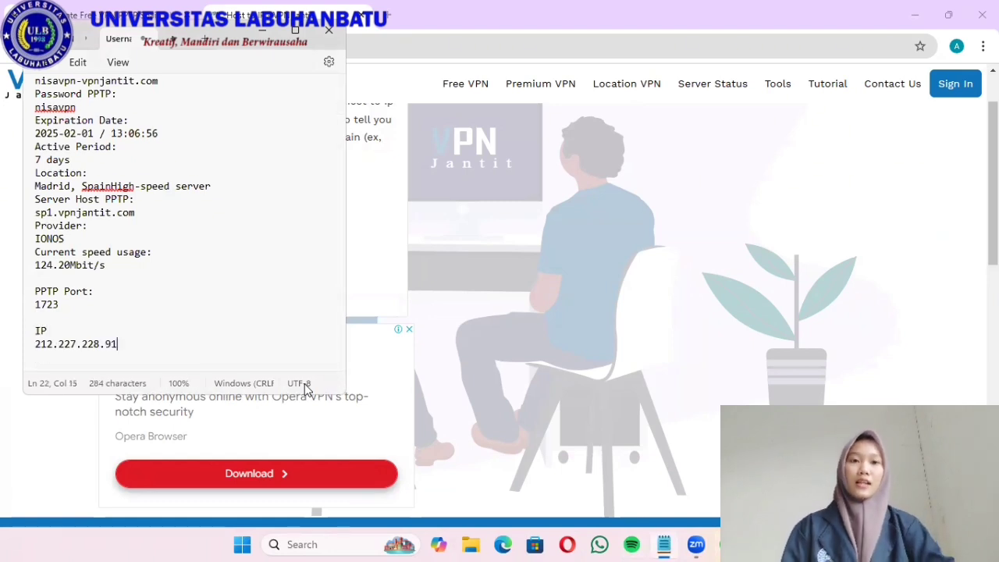
left_click(266, 31)
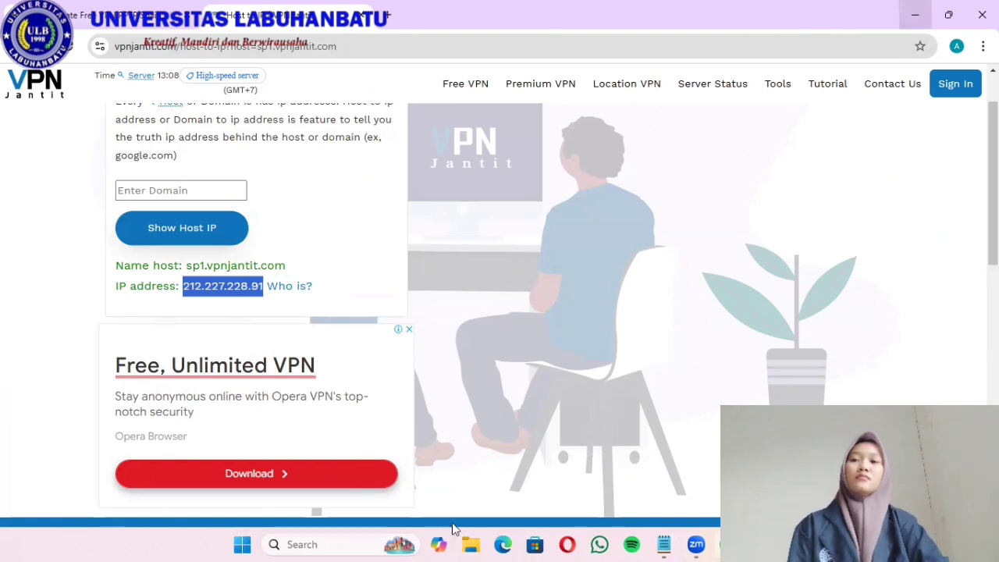
Launch Control Panel through a 'cp' Windows search and minimize Chrome
left_click(350, 544)
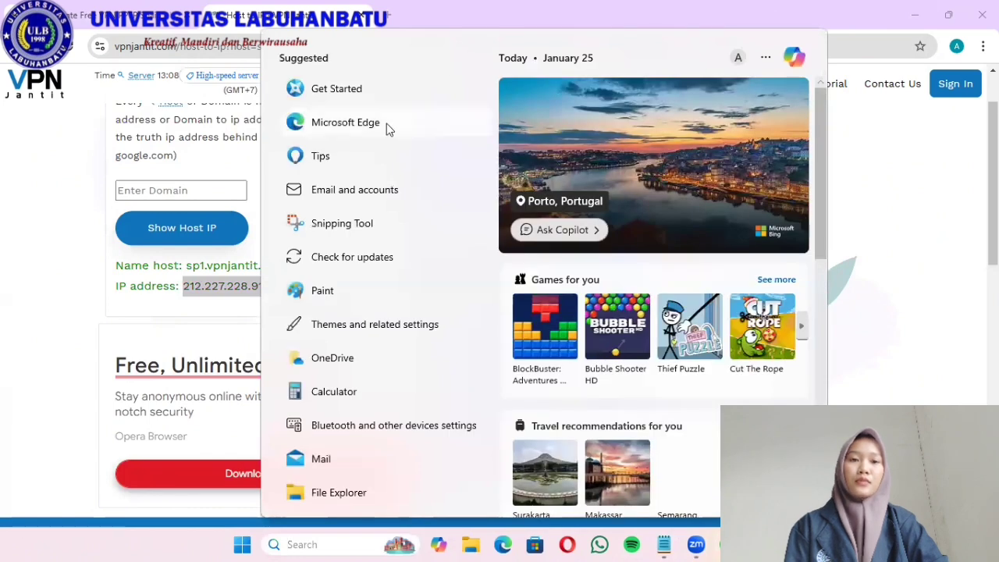
type("cp")
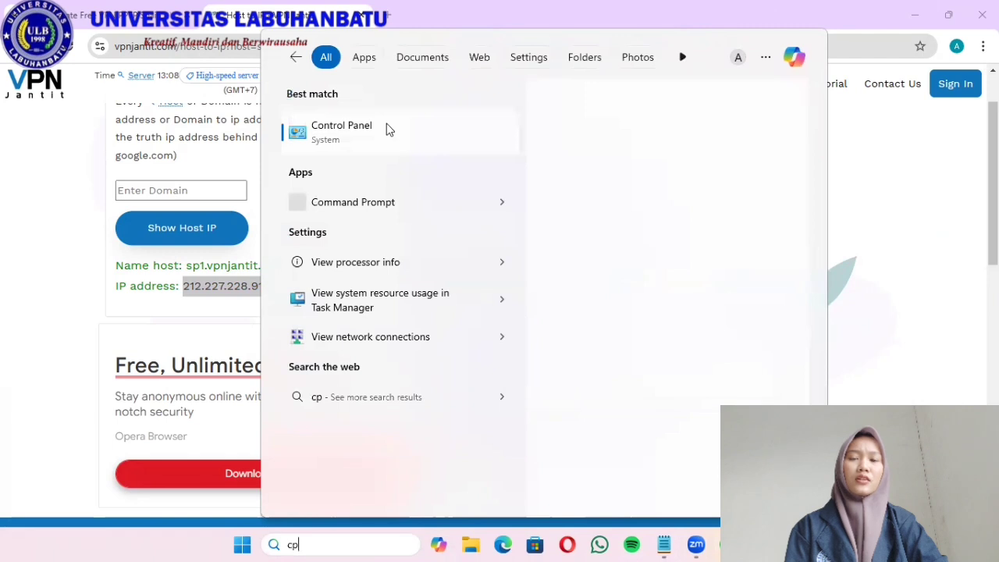
left_click(386, 125)
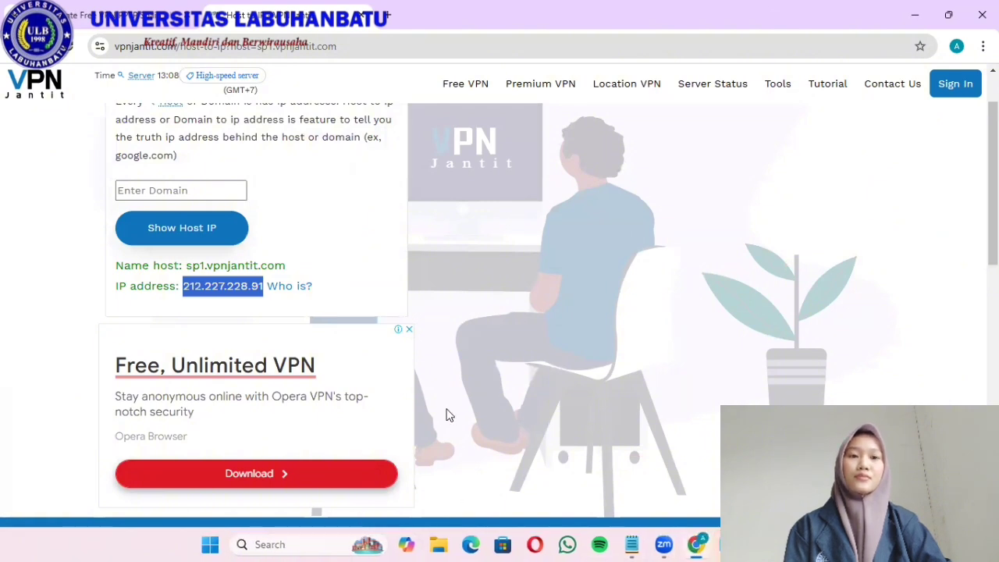
left_click(915, 13)
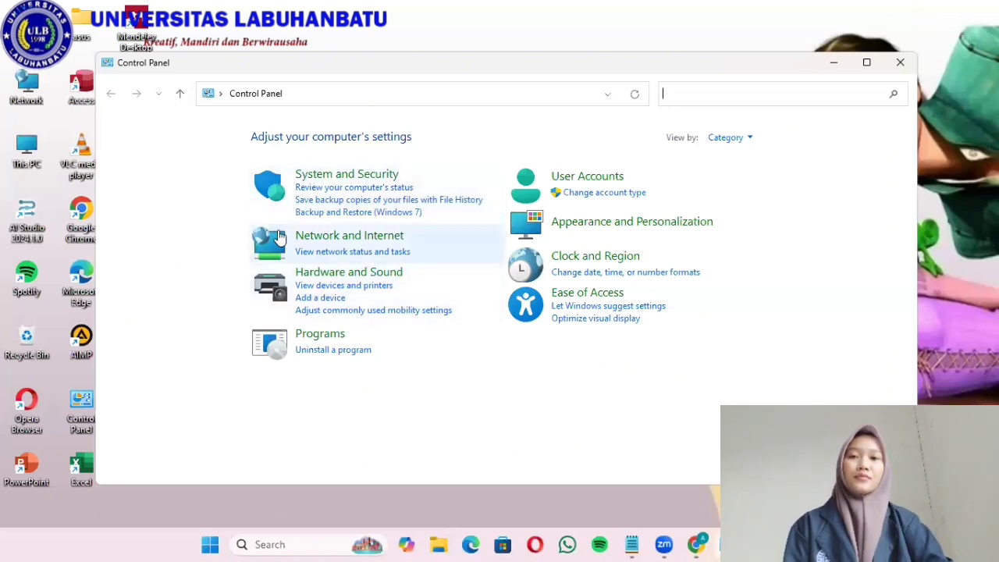
From Network and Sharing Center, set up a workplace connection using a VPN over the Internet
left_click(365, 246)
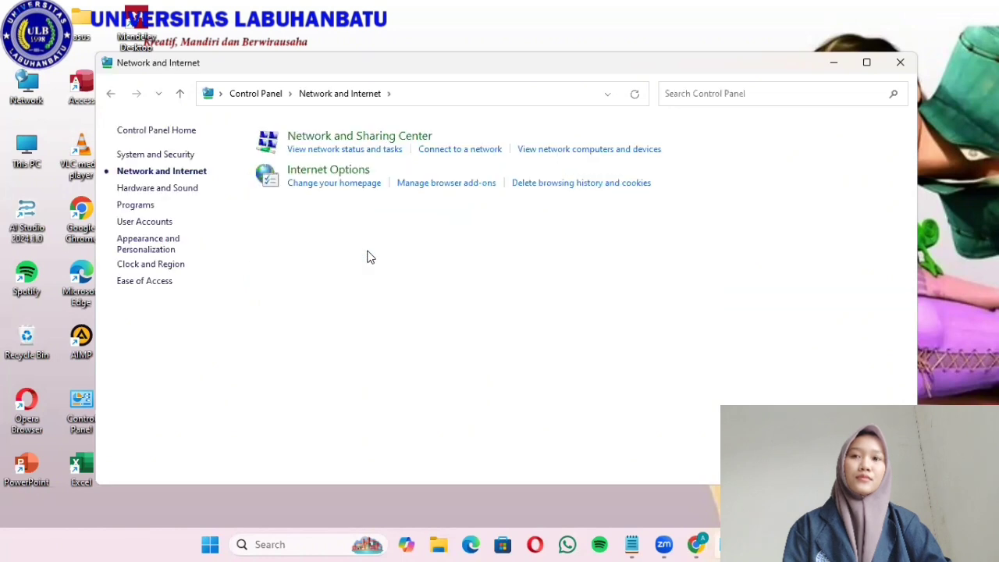
left_click(347, 153)
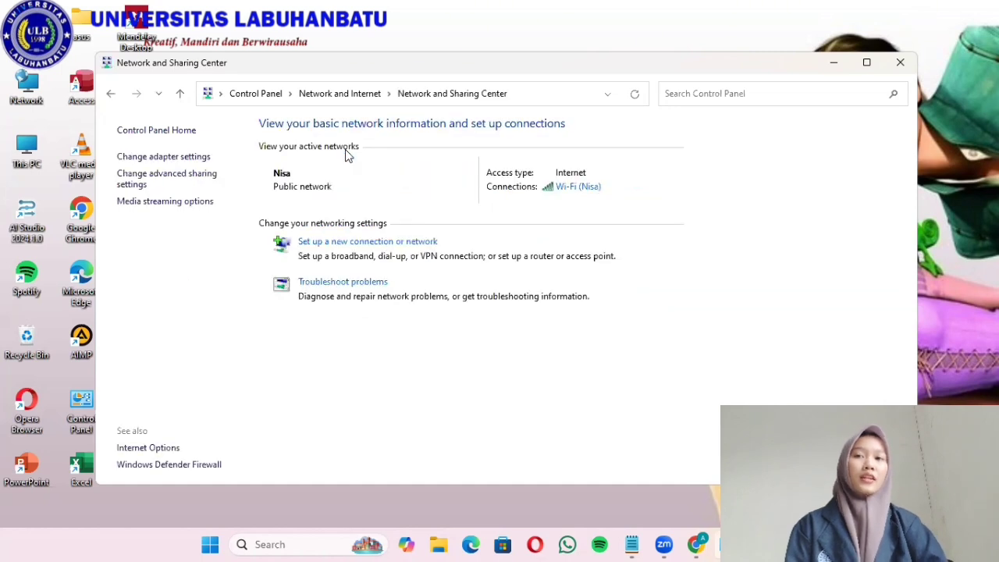
left_click(348, 244)
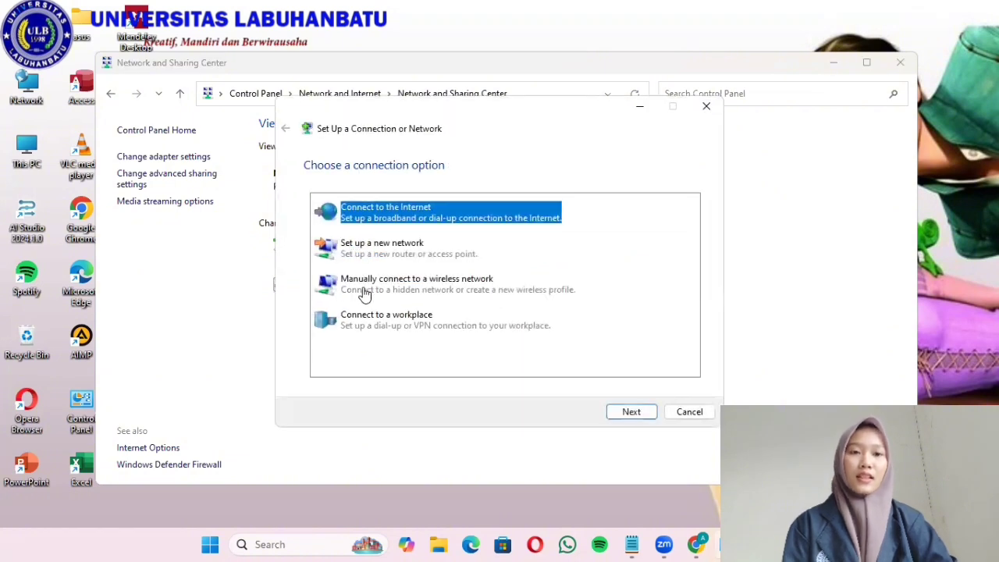
left_click(375, 324)
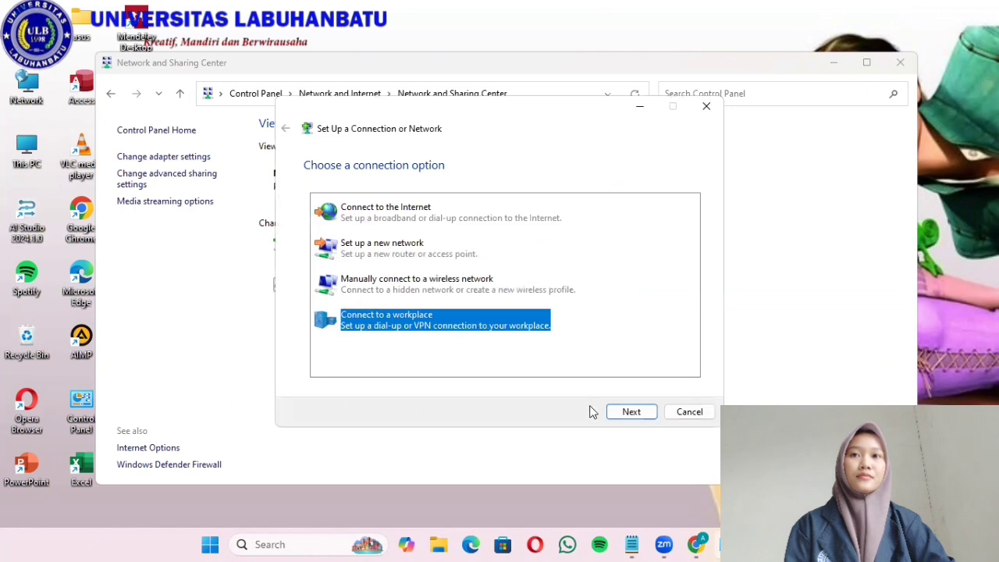
left_click(629, 414)
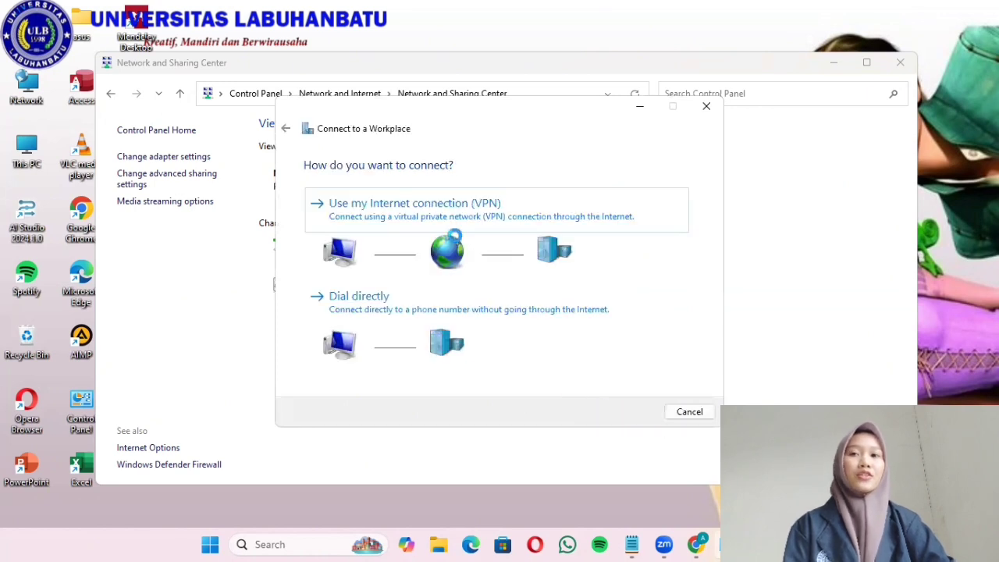
left_click(461, 205)
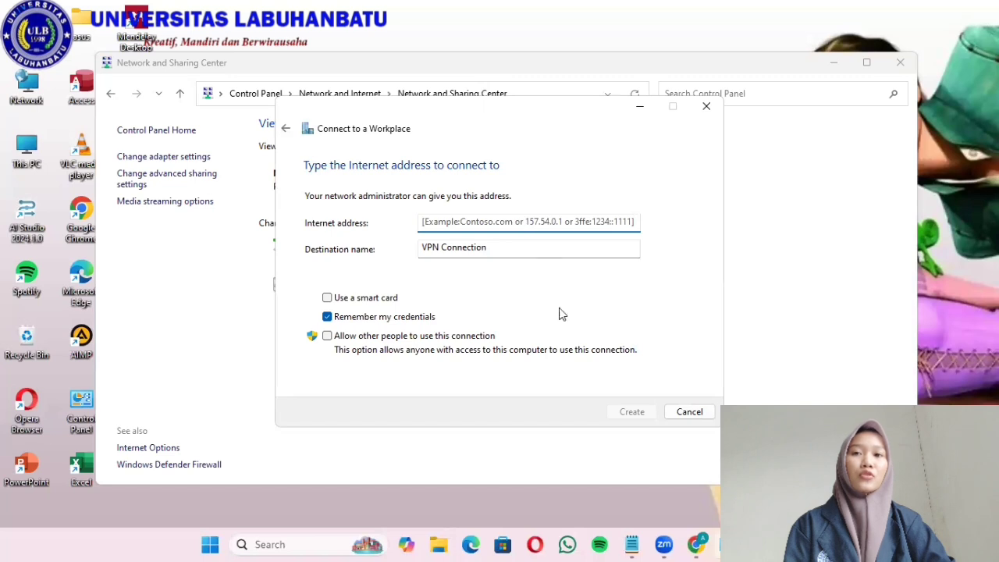
Copy the server IP 212.227.228.91 from the notes into the Internet address field
left_click(632, 544)
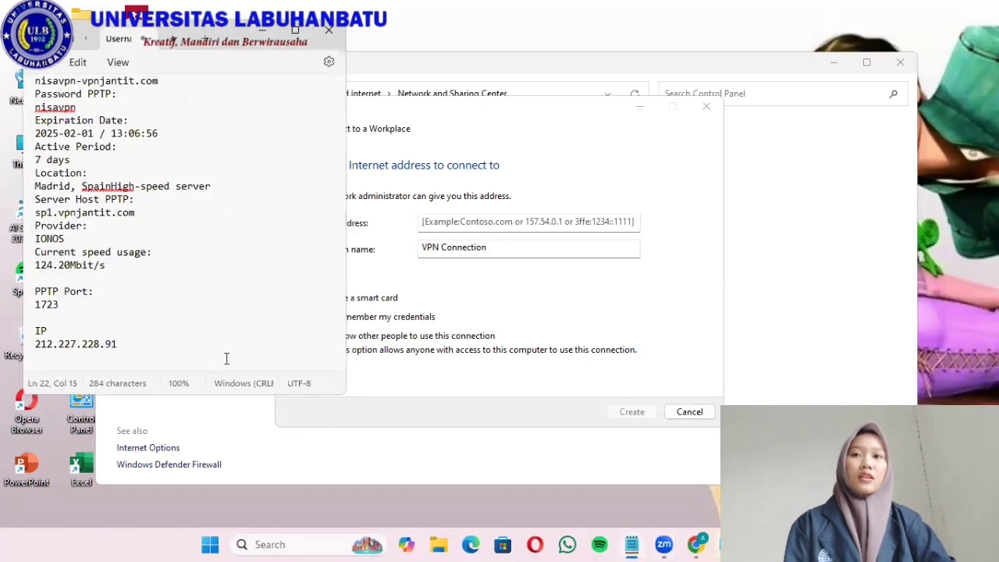
left_click_drag(125, 350, 30, 351)
key("ctrl+c")
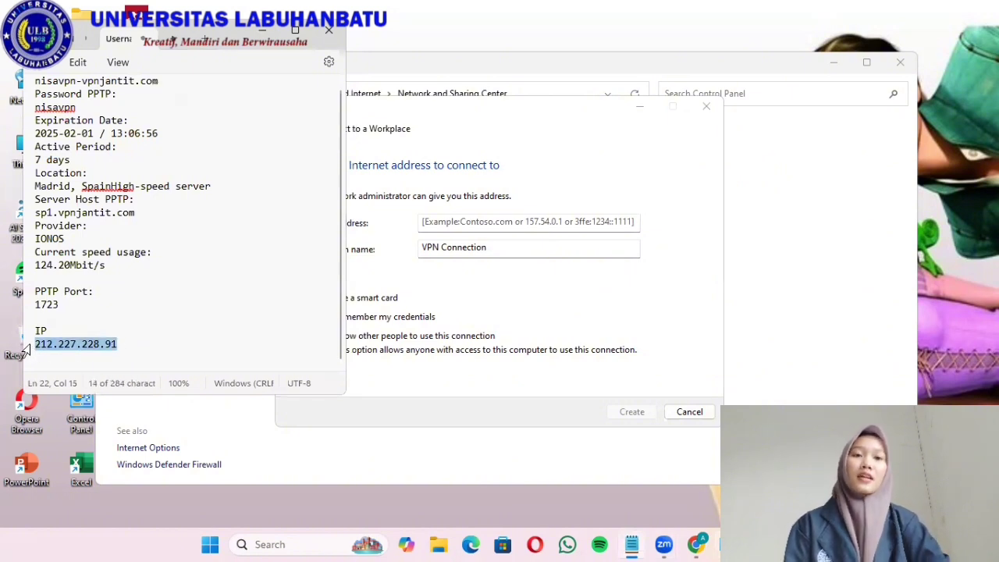
left_click(488, 222)
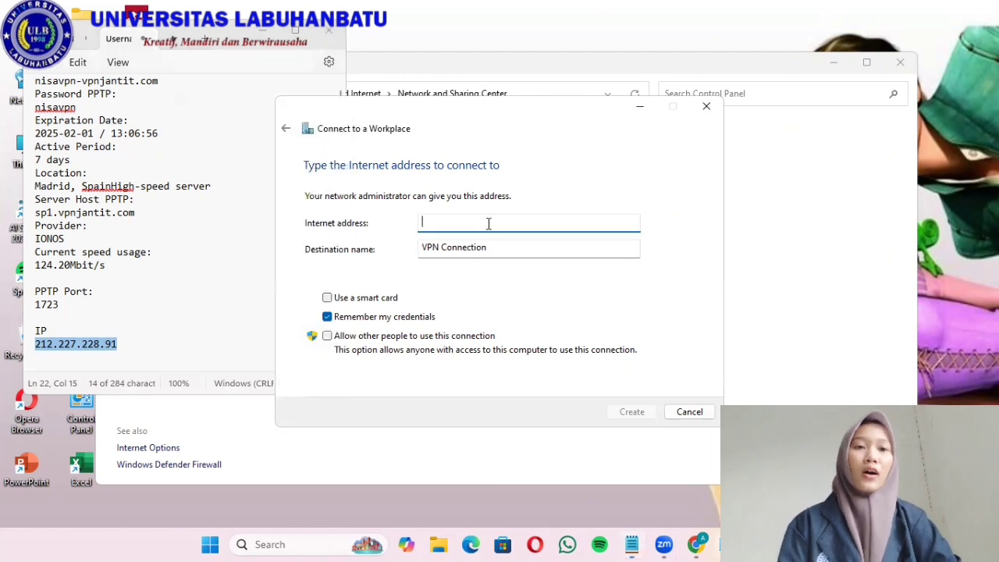
key("ctrl+v")
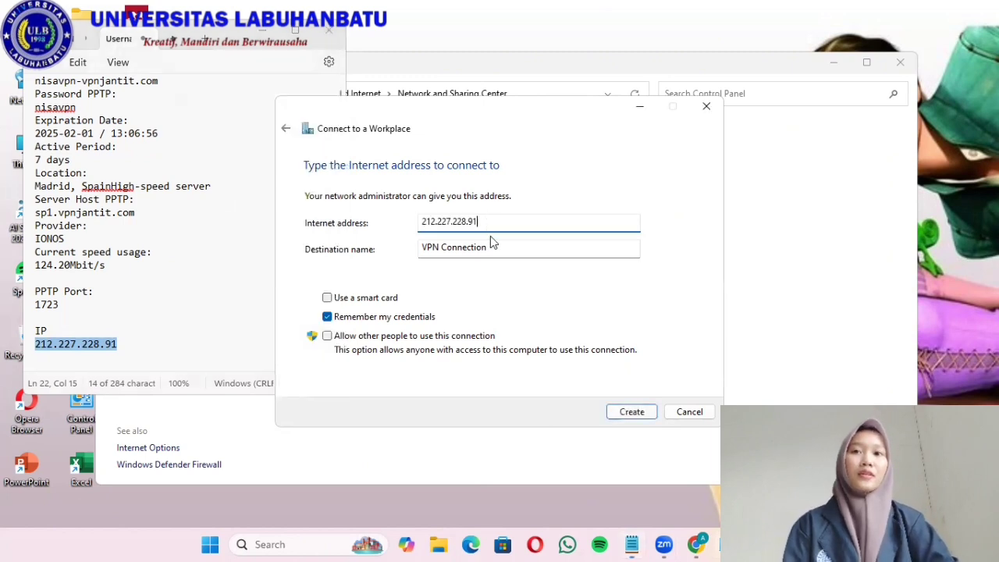
Edit the destination name, allow other people to use the connection, and create it
left_click(498, 248)
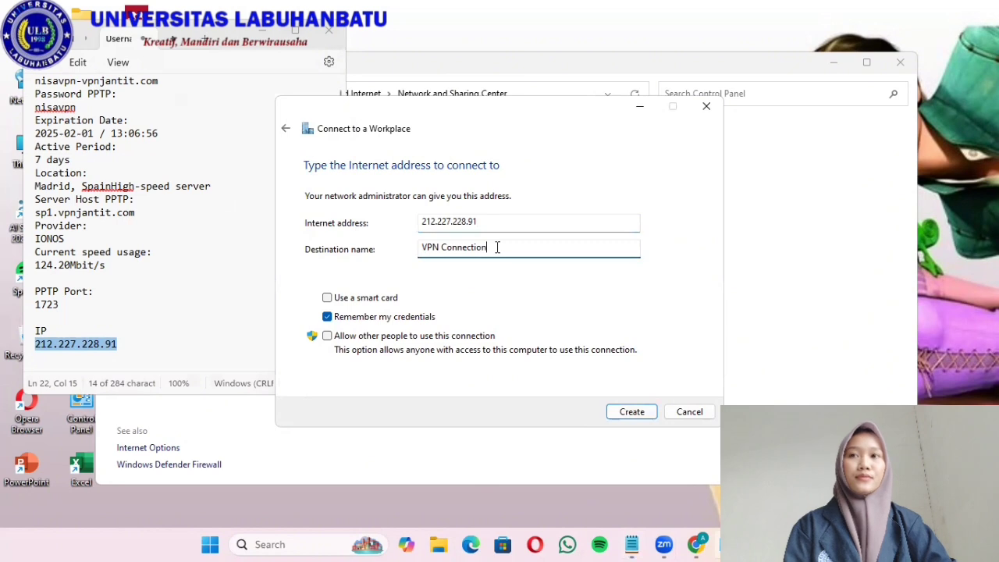
key("BackSpace")
key("BackSpace")
key("BackSpace")
key("BackSpace")
key("BackSpace")
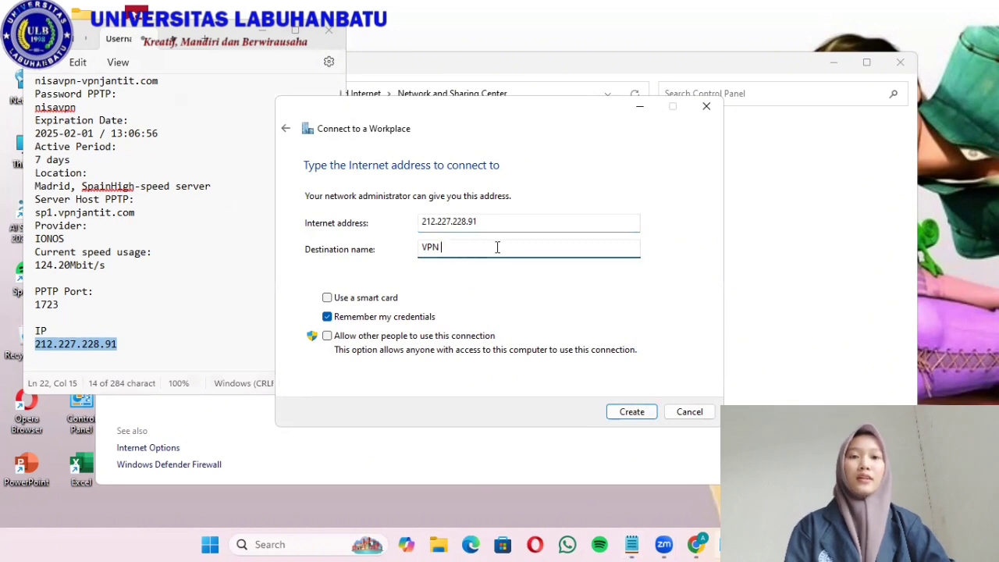
type("nisaa")
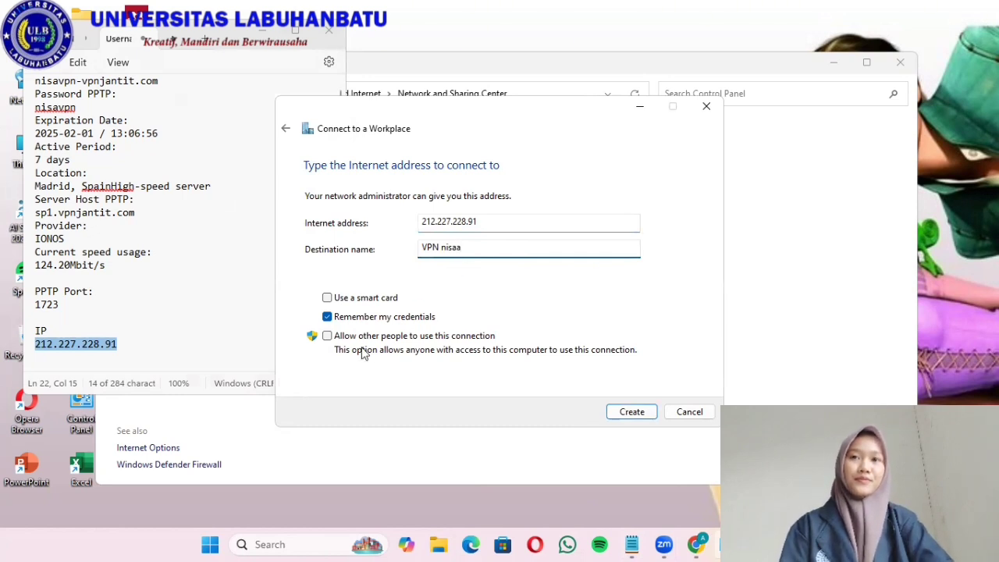
left_click(335, 340)
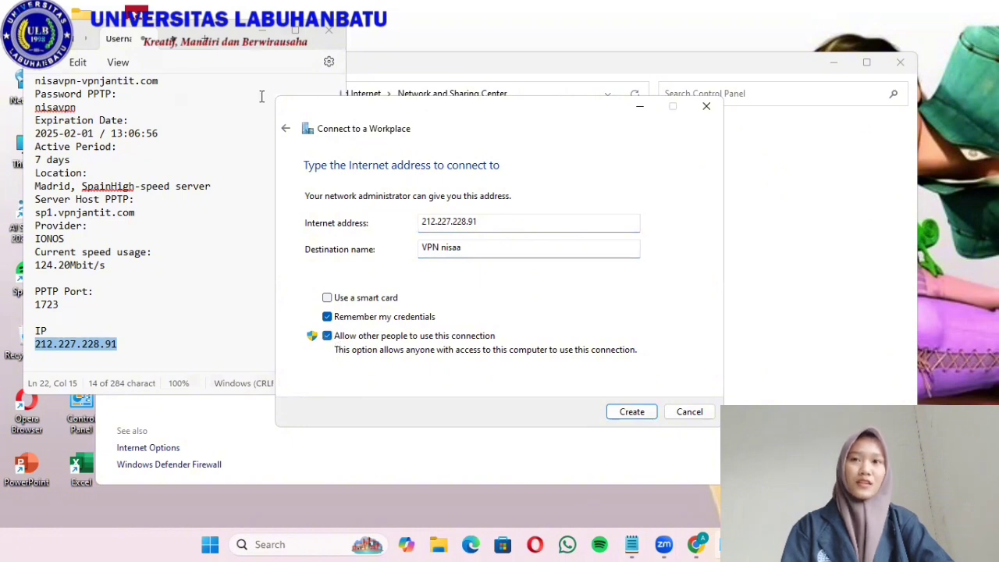
left_click(648, 413)
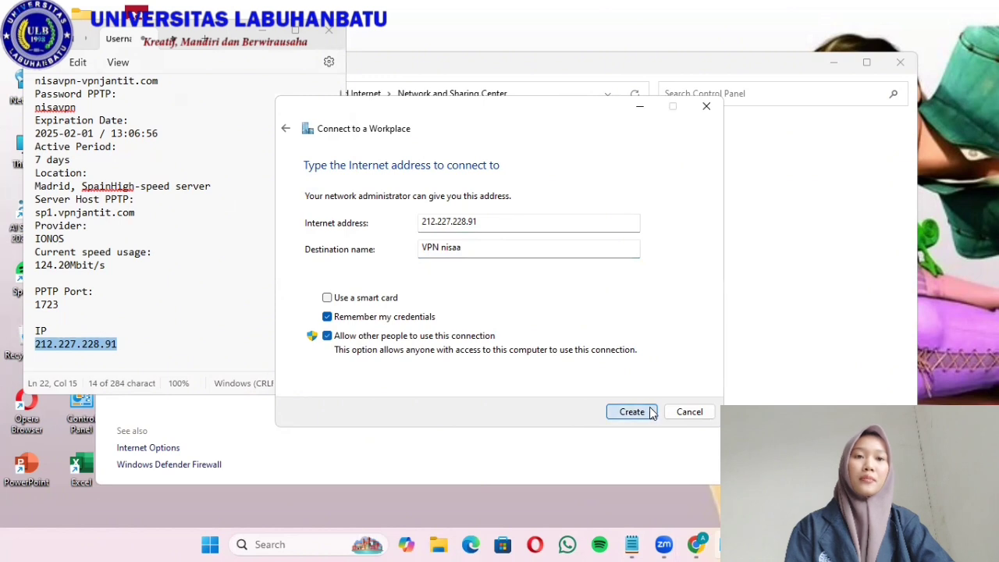
left_click(273, 33)
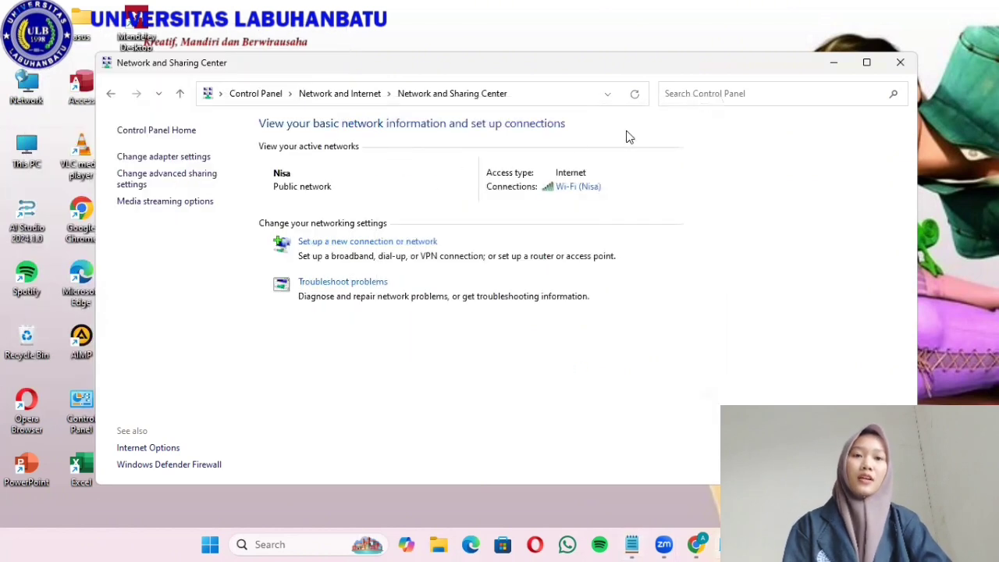
Launch Settings through a 'sett' search and go to Network & internet
left_click(834, 64)
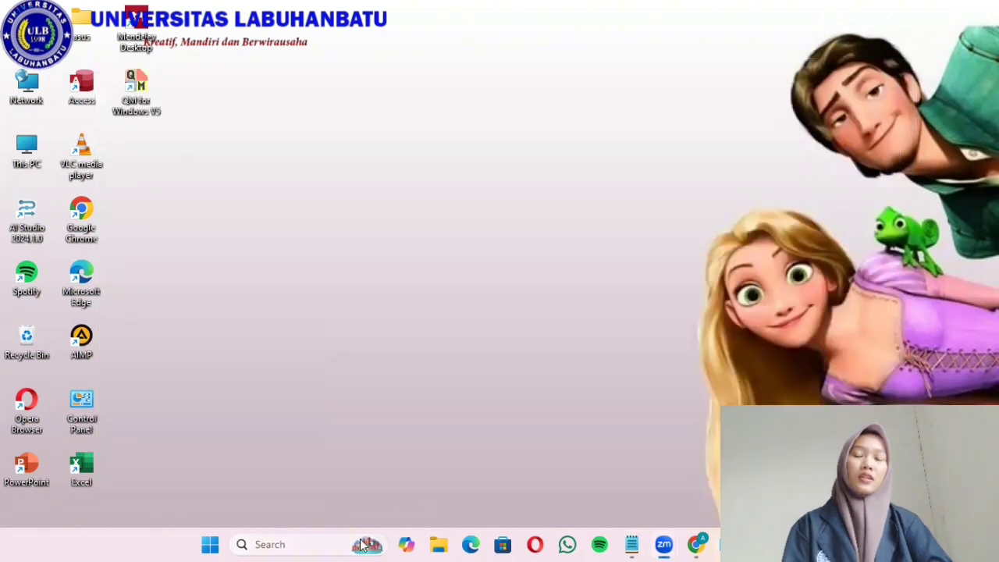
left_click(344, 544)
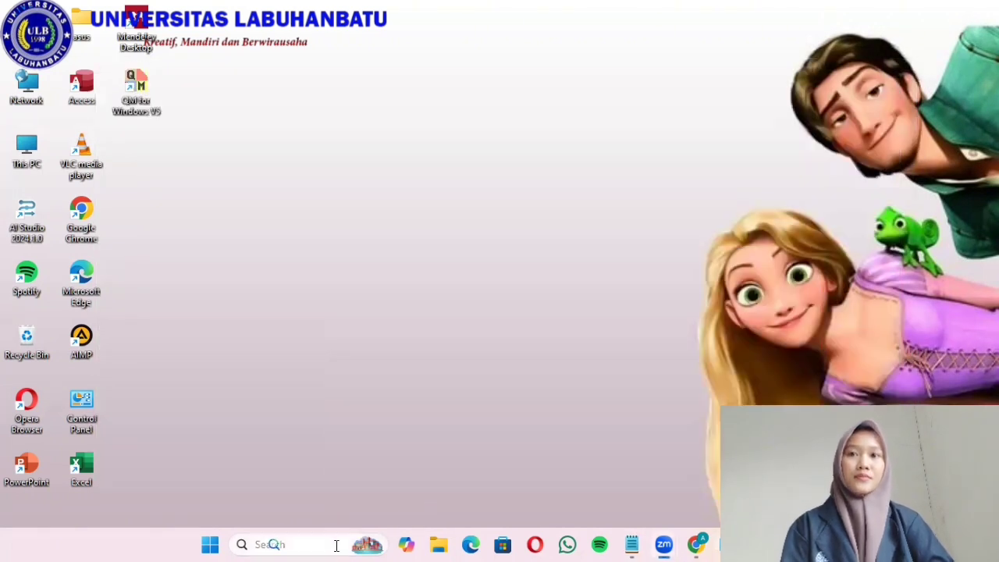
type("sett")
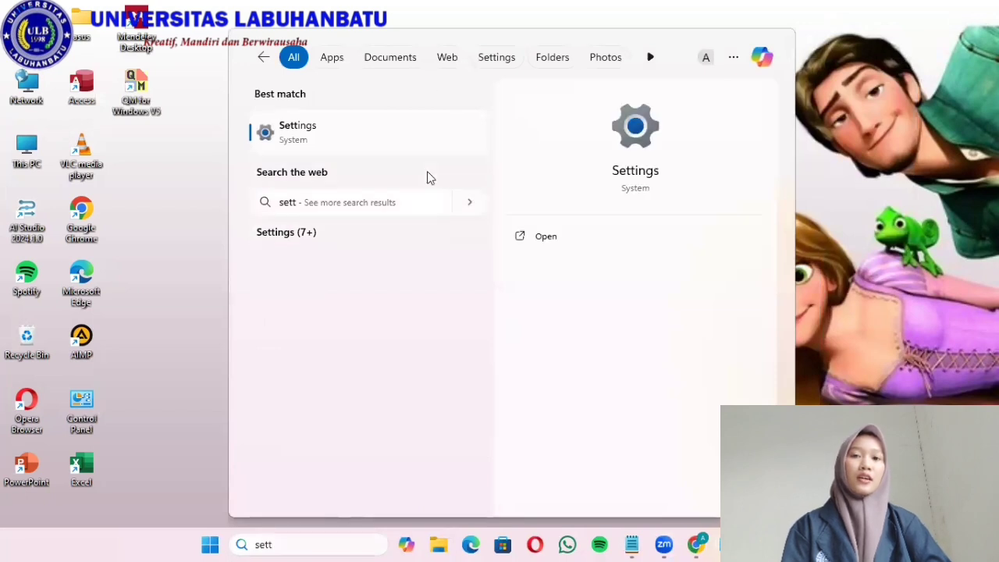
left_click(316, 144)
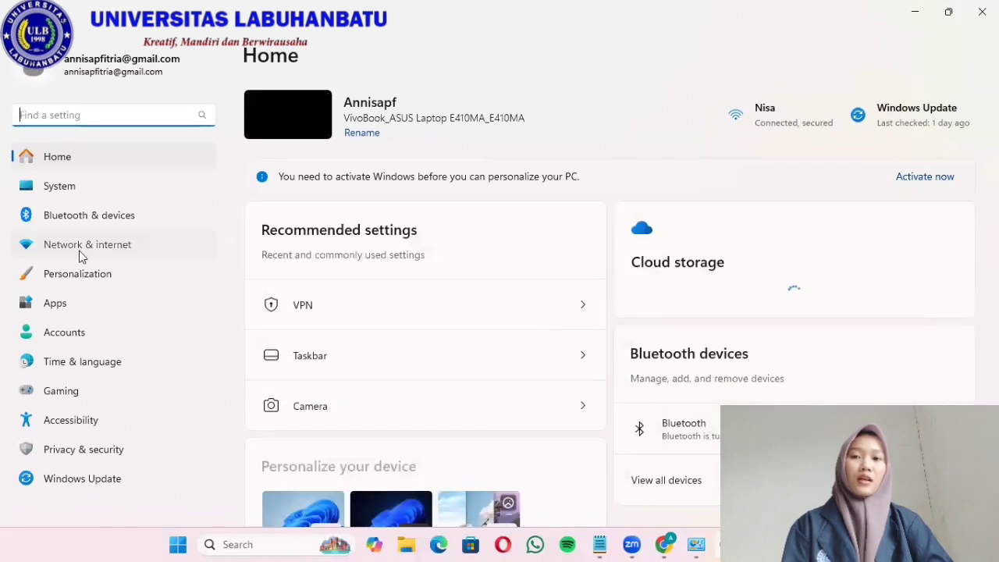
left_click(81, 255)
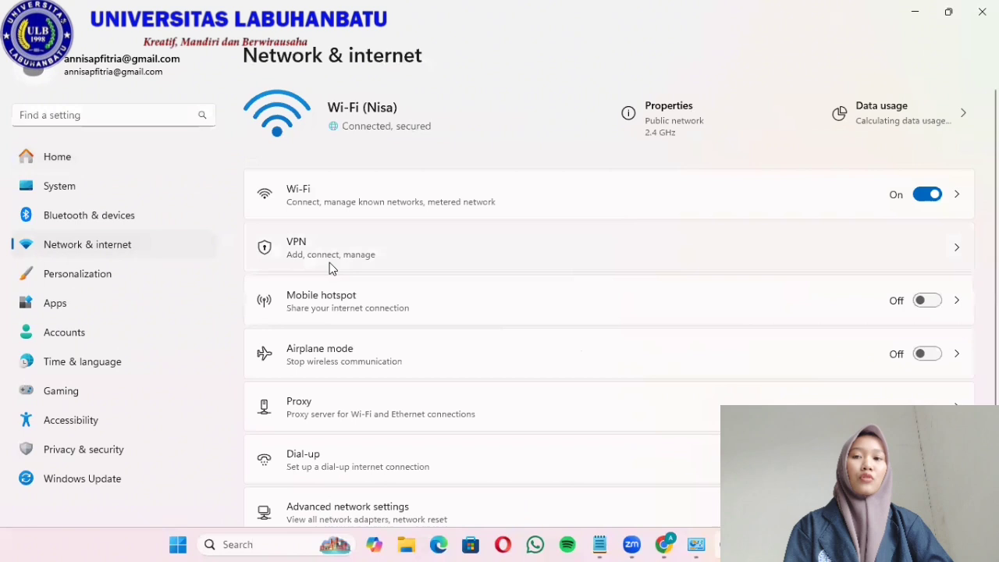
On the VPN page, connect the new VPN connection so it prompts for sign-in
left_click(445, 260)
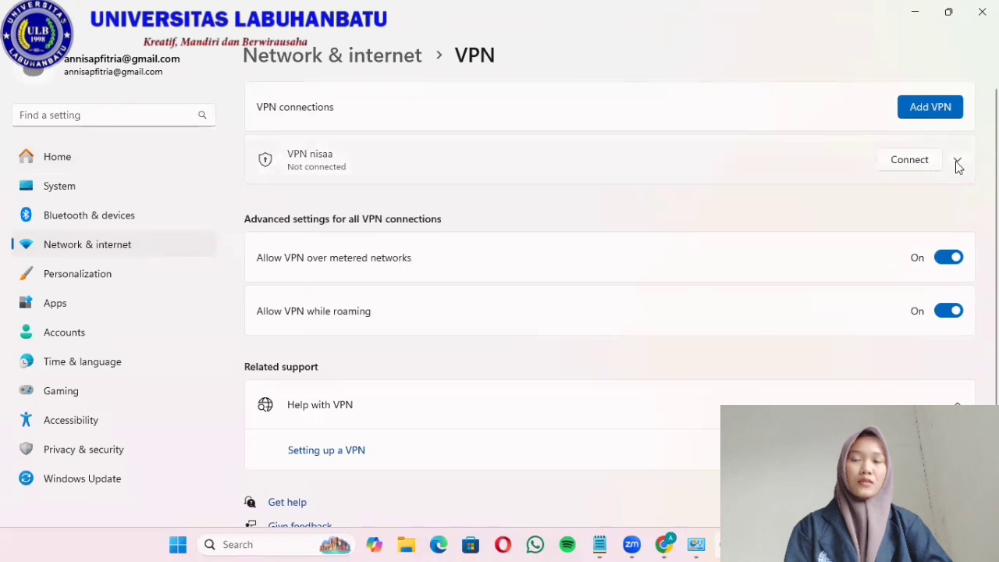
left_click(957, 161)
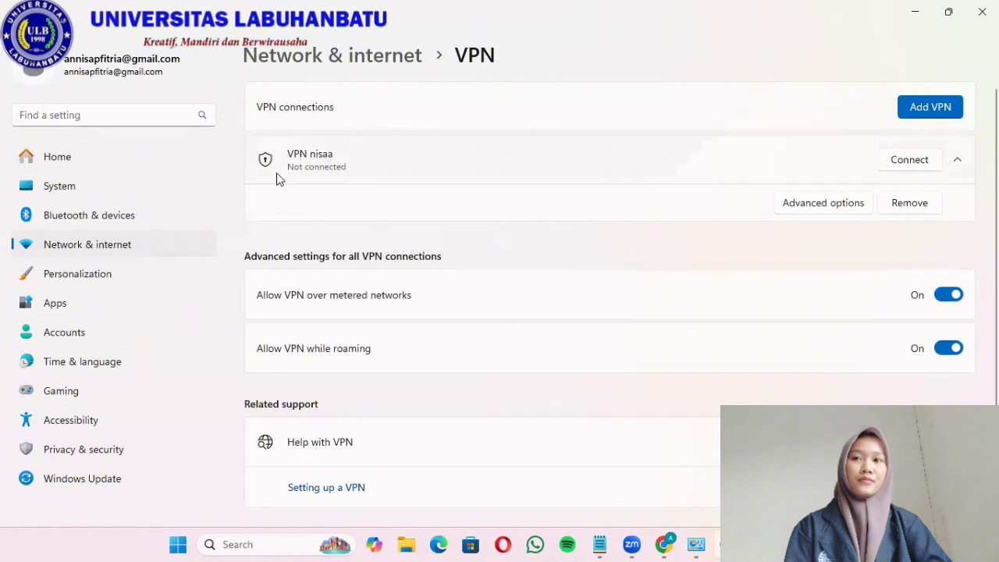
left_click(906, 161)
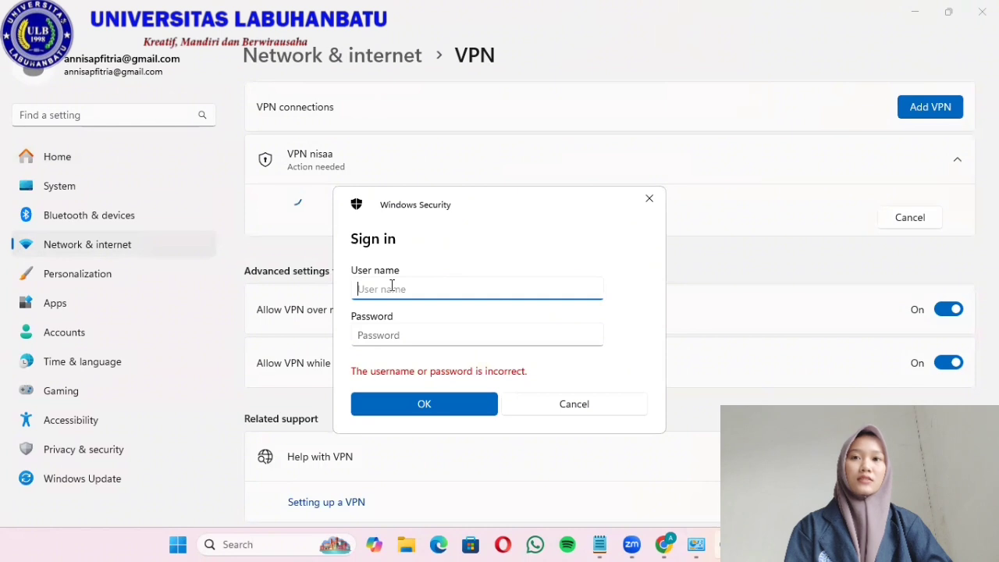
Copy the PPTP username from the notes into the sign-in user name field
left_click(599, 544)
scroll(226, 289, "up", 1)
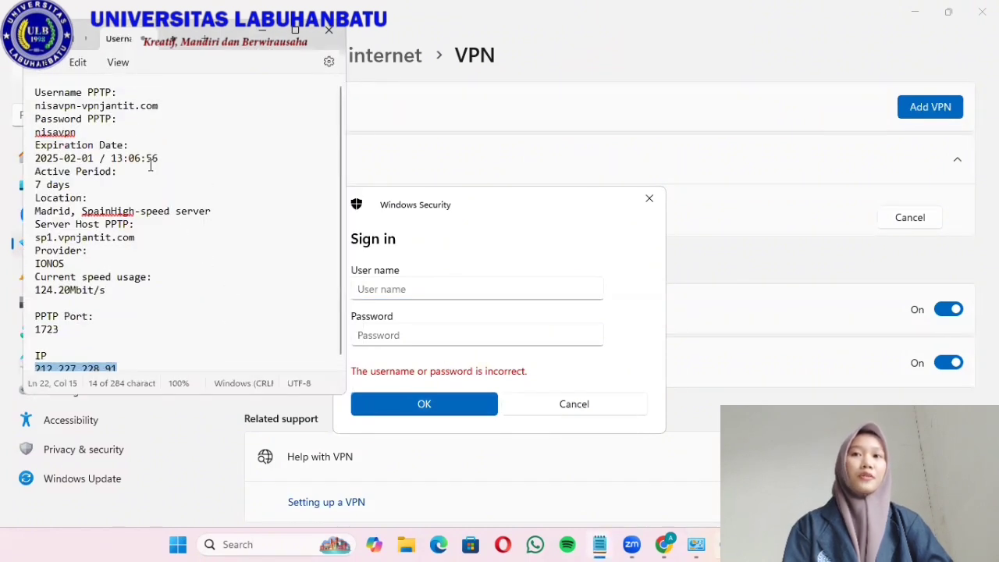
left_click_drag(165, 105, 30, 111)
key("ctrl+c")
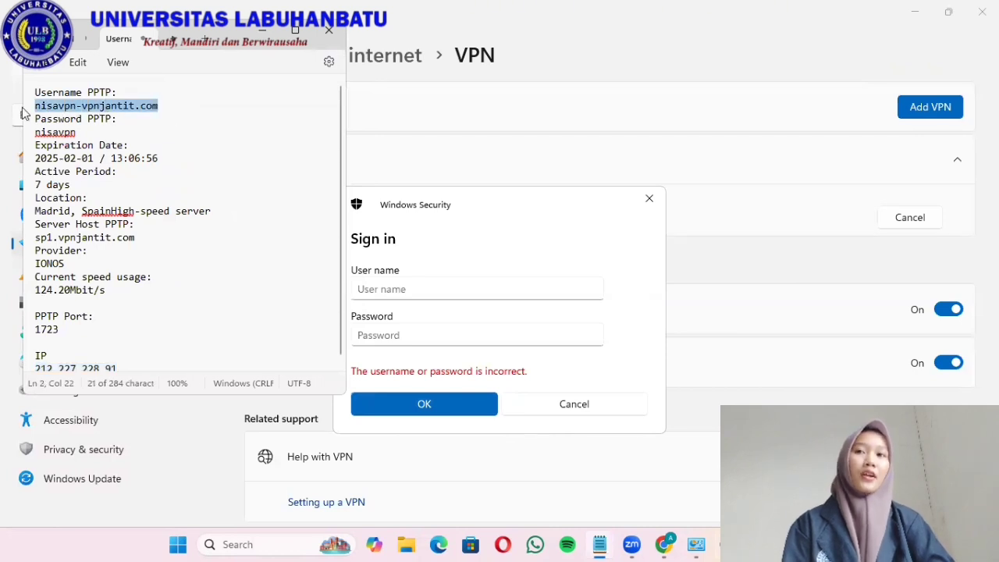
left_click(427, 289)
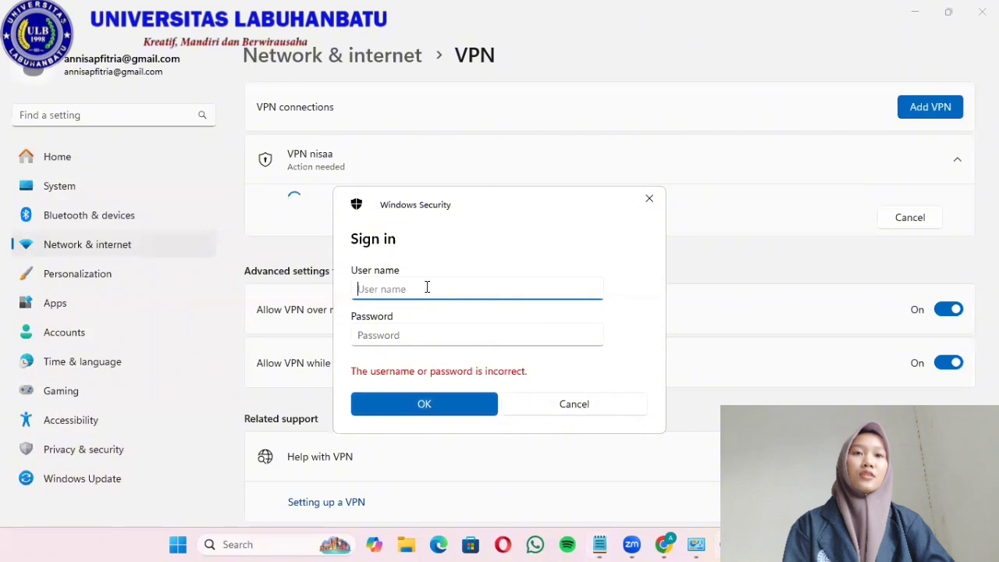
key("ctrl+v")
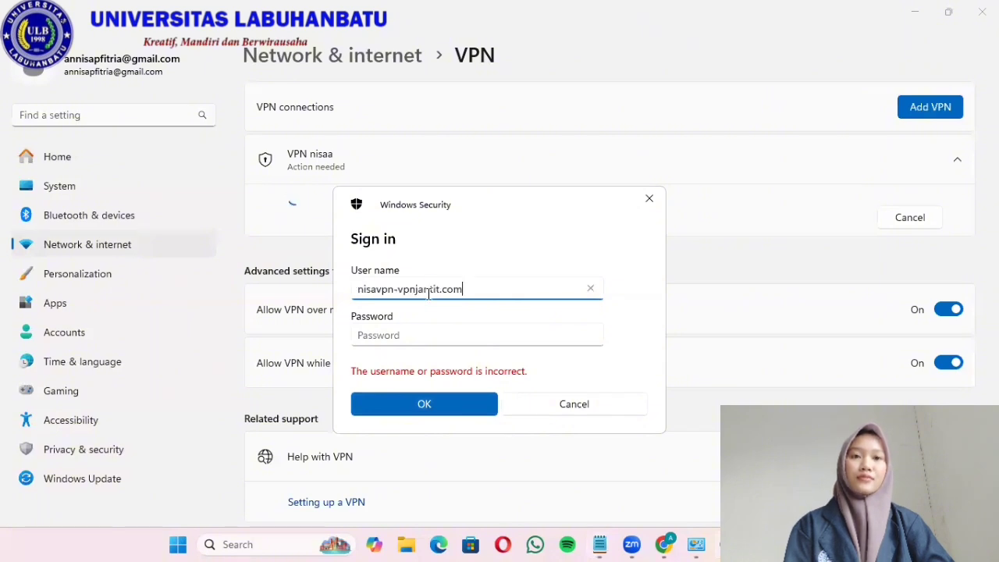
left_click(445, 341)
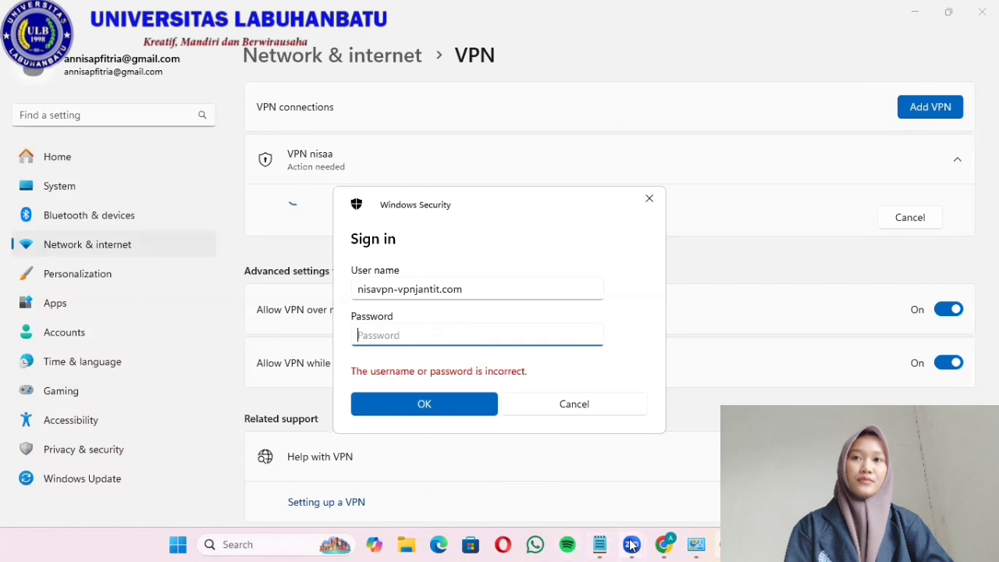
Copy the PPTP password from the notes into the Password box and submit the sign-in
left_click(599, 544)
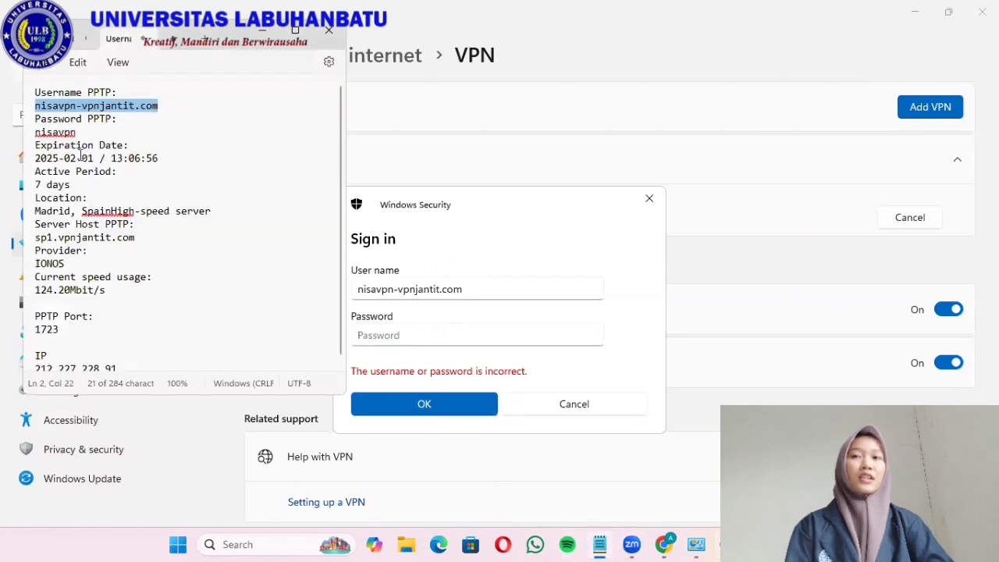
left_click_drag(101, 145, 14, 144)
left_click(42, 143)
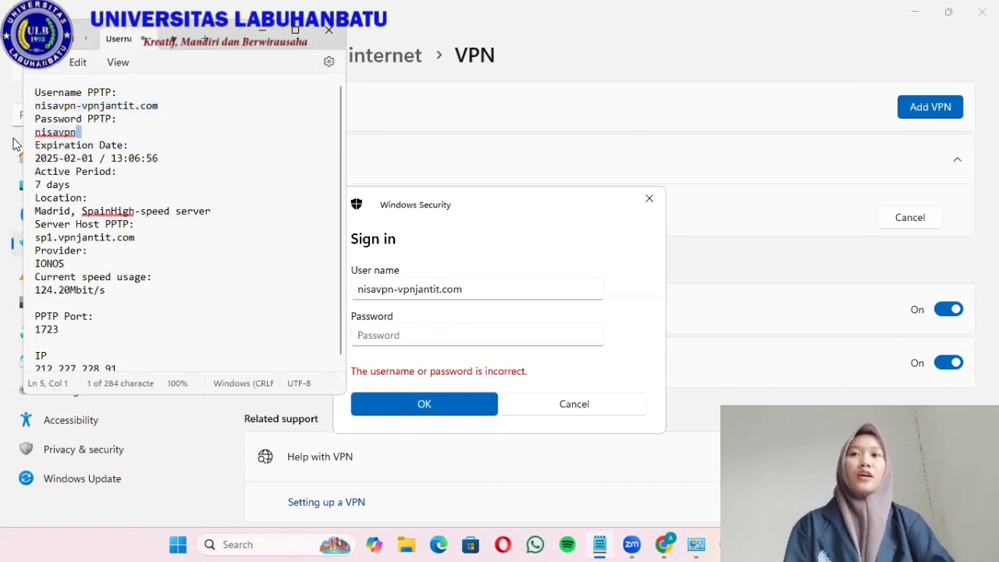
left_click(90, 132)
double_click(78, 132)
left_click_drag(79, 136, 31, 141)
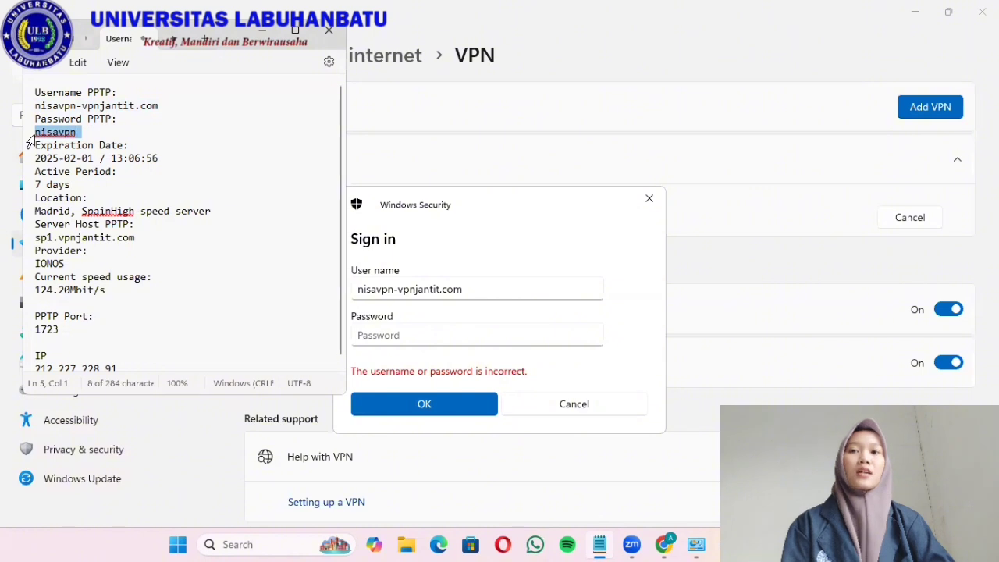
left_click(36, 134)
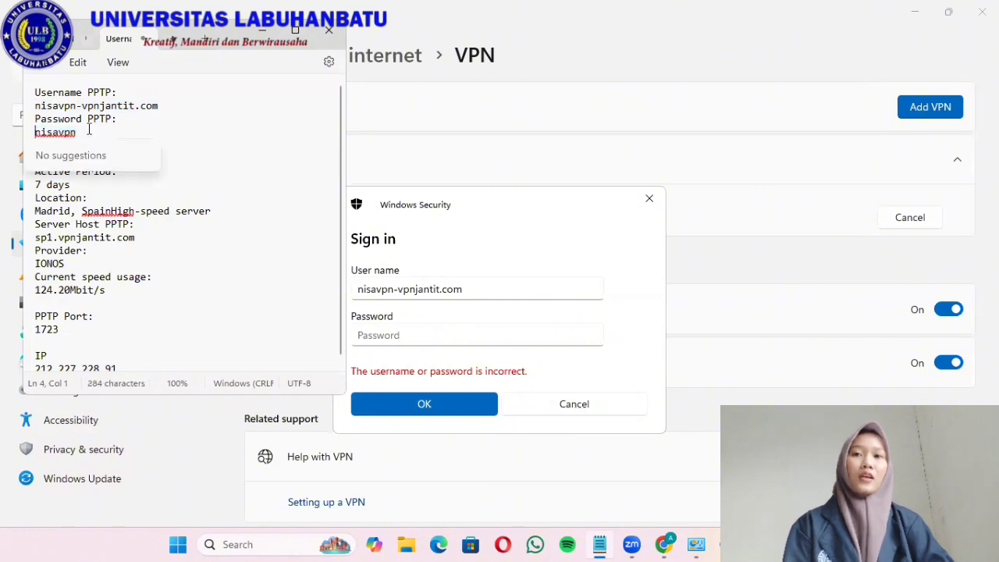
left_click_drag(76, 135, 34, 138)
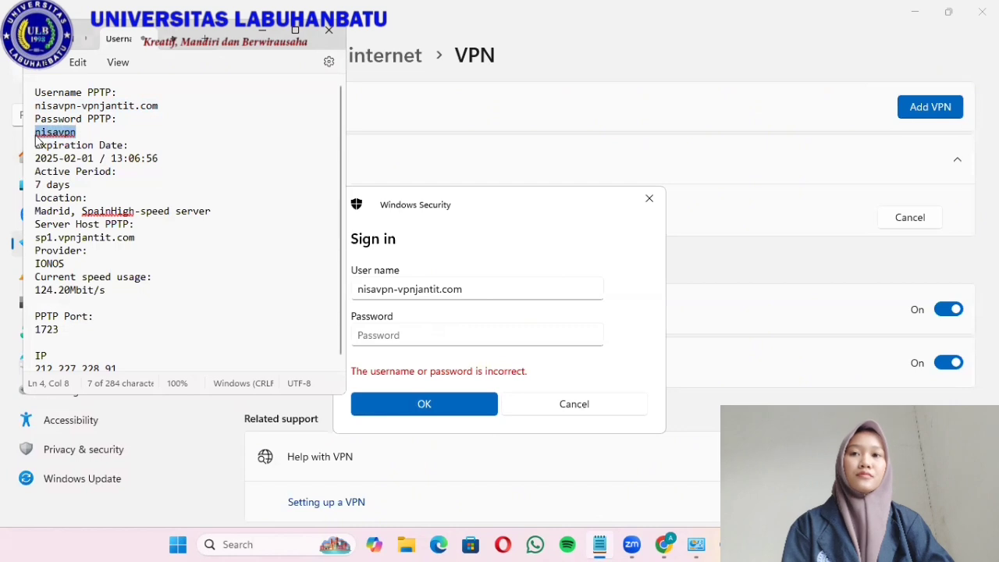
left_click(401, 342)
key("ctrl+v")
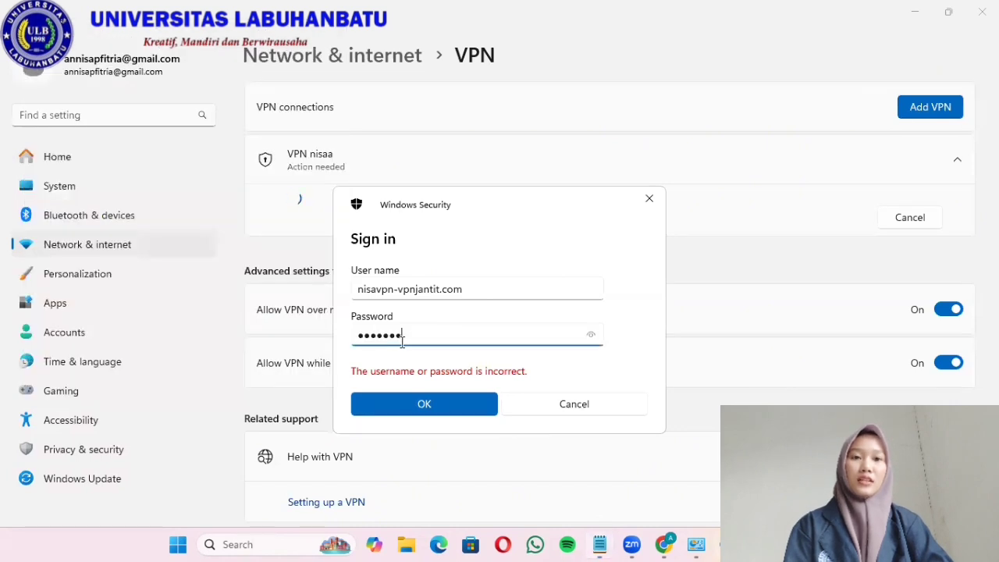
left_click(470, 401)
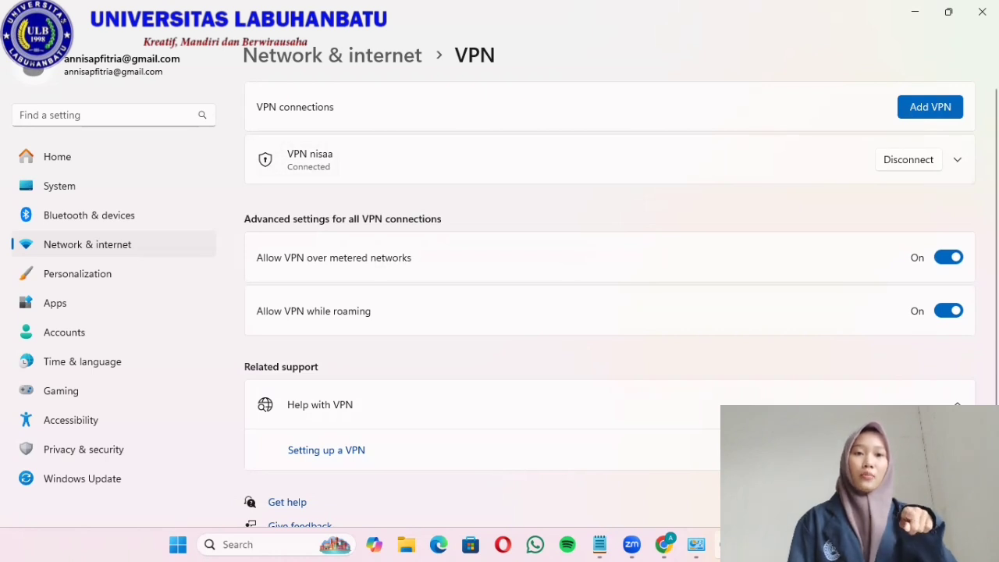
Confirm the VPN shows Connected in the Quick Settings VPN list, then minimize Settings
left_click(890, 545)
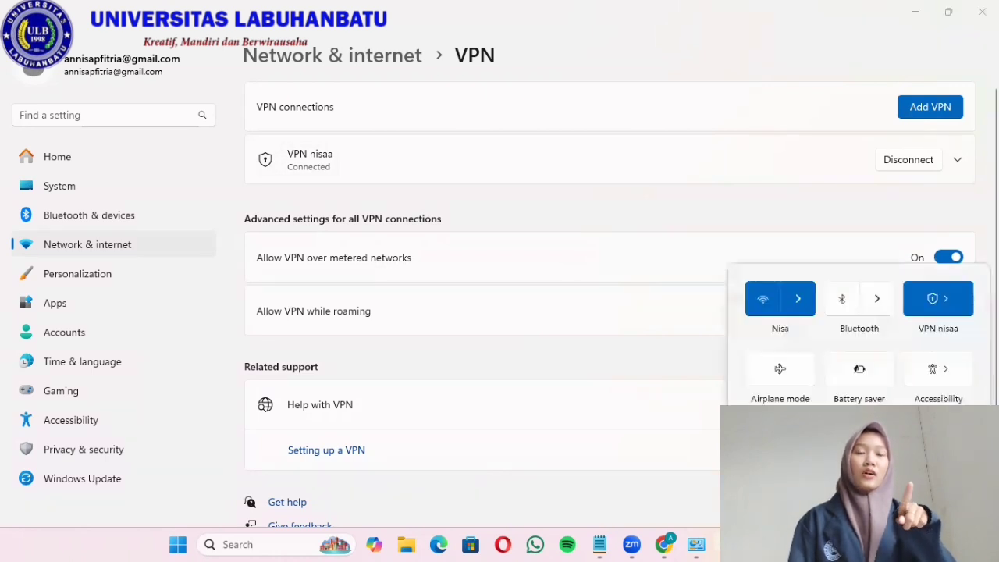
left_click(966, 267)
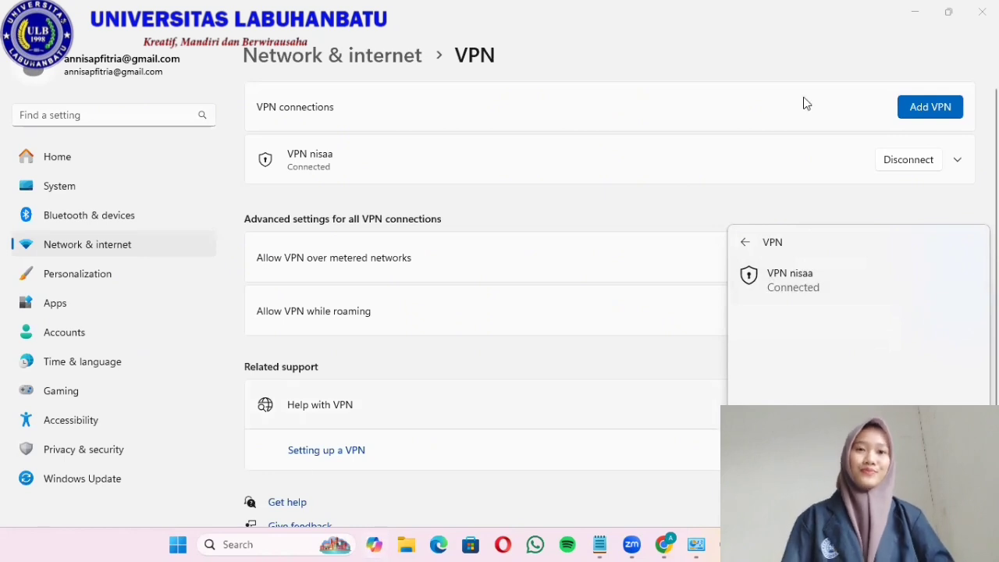
left_click(913, 13)
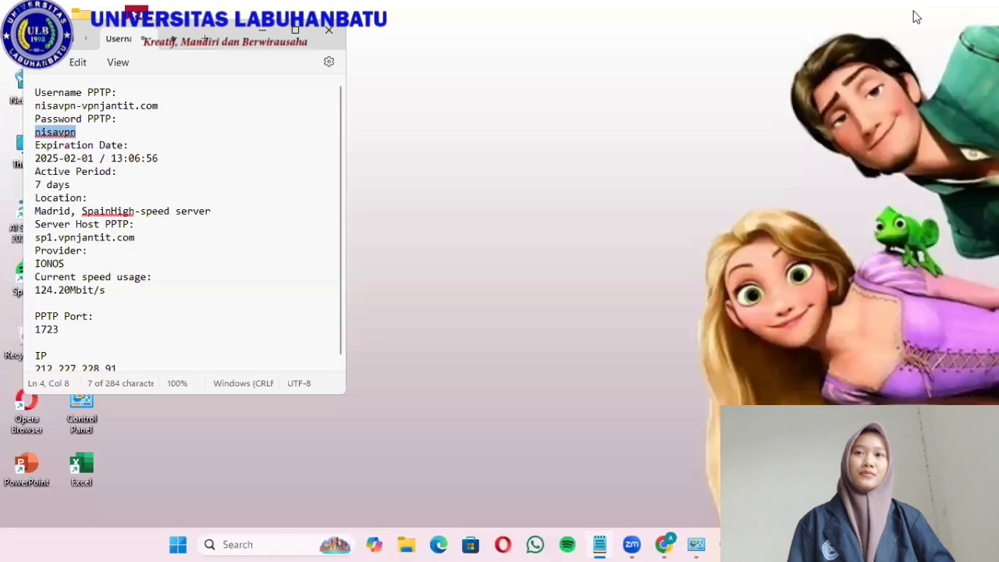
Run ipconfig in Command Prompt to see the VPN adapter's 192.168.88.4 address, then minimize it
left_click(264, 35)
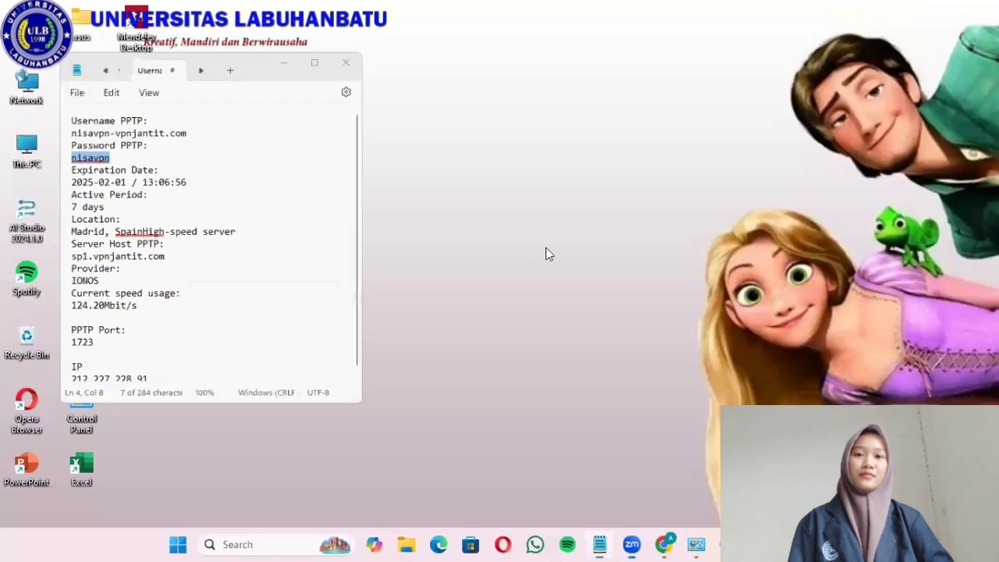
key("super+r")
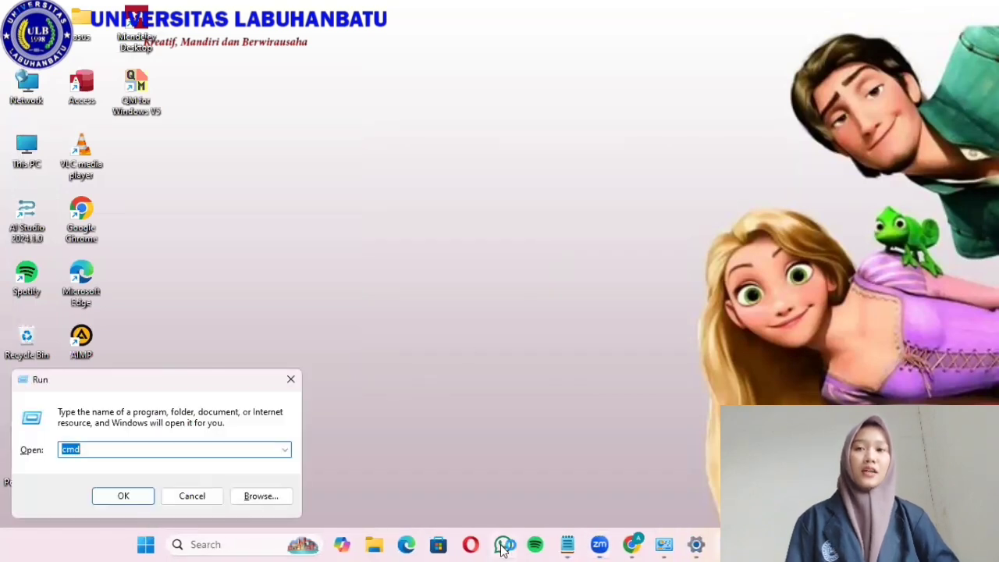
key("Escape")
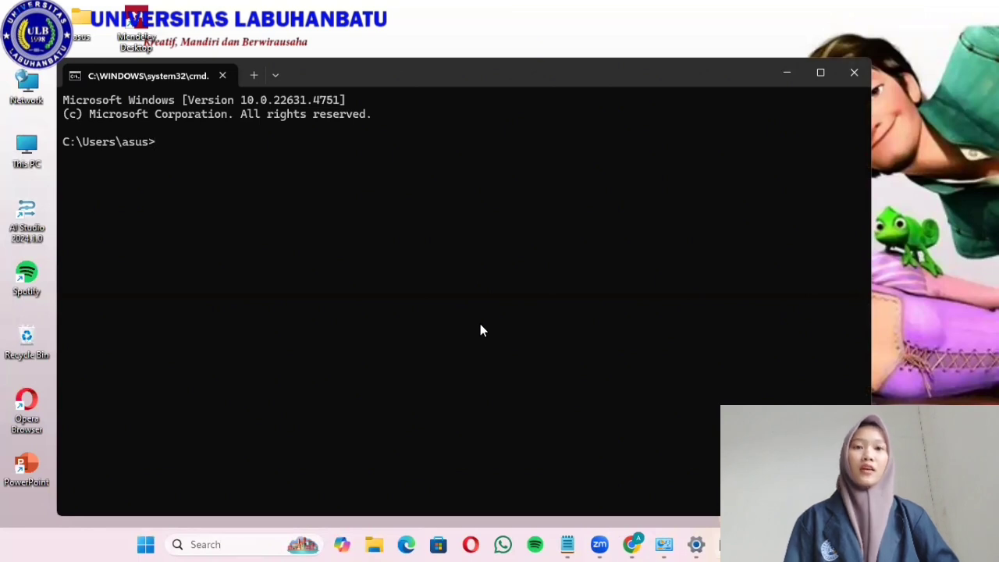
type("ip")
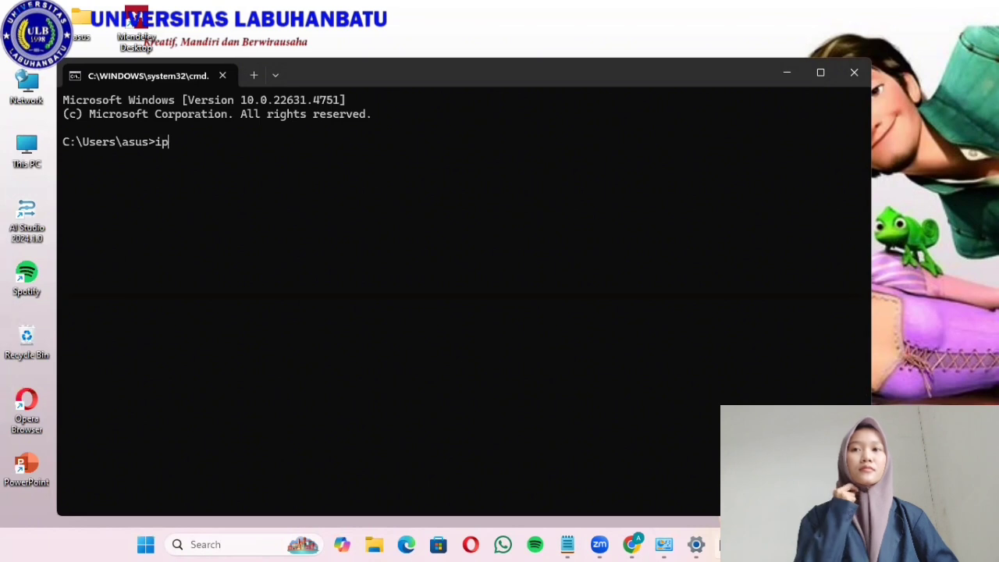
type("co")
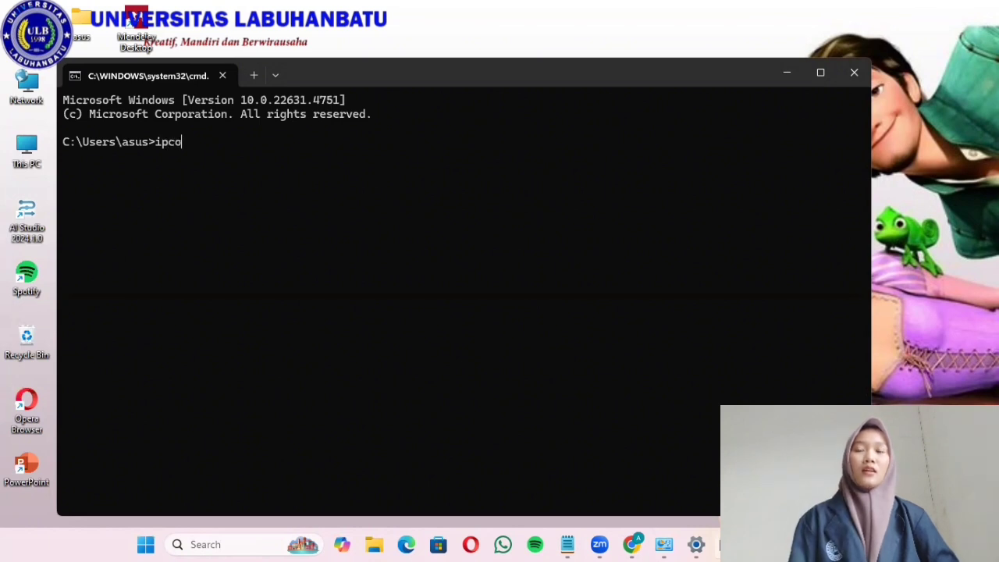
type("nfig")
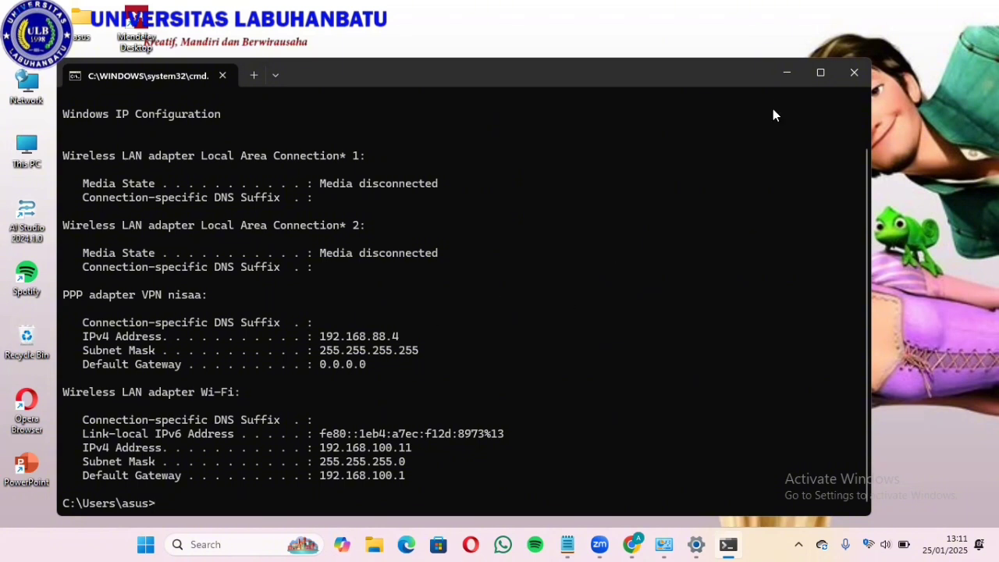
left_click(786, 75)
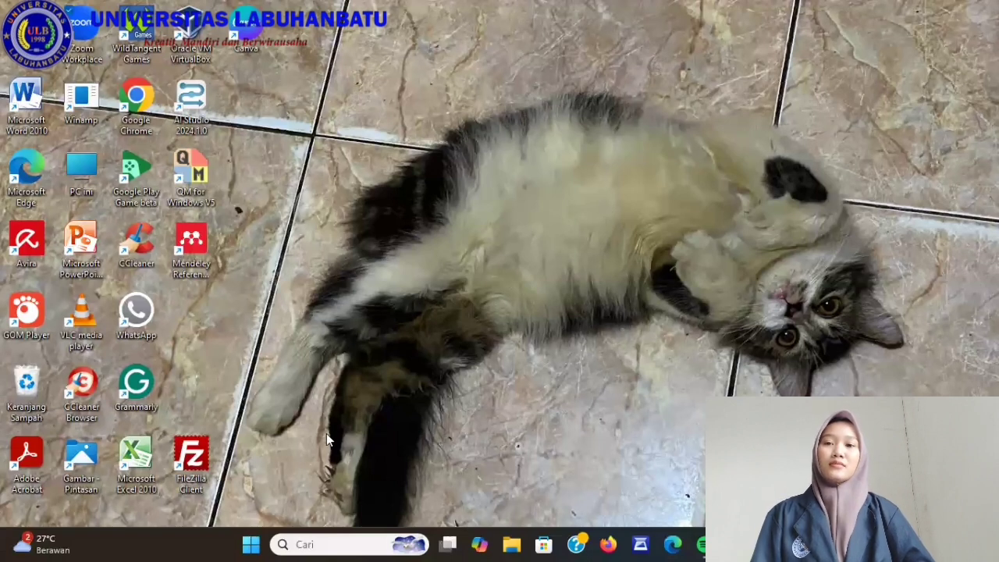
Open Pengaturan from Start and go to Jaringan dan internet › VPN
left_click(250, 546)
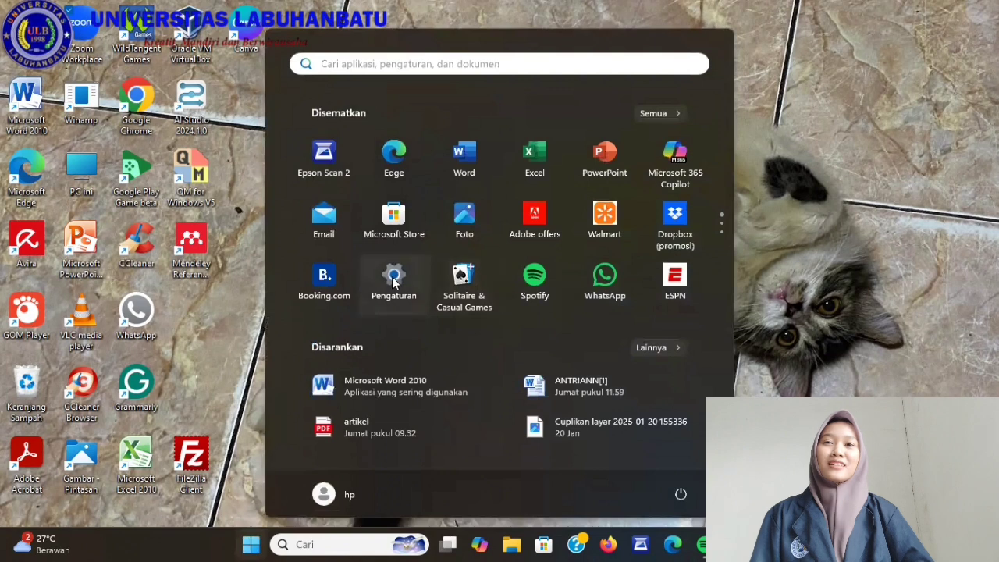
left_click(392, 282)
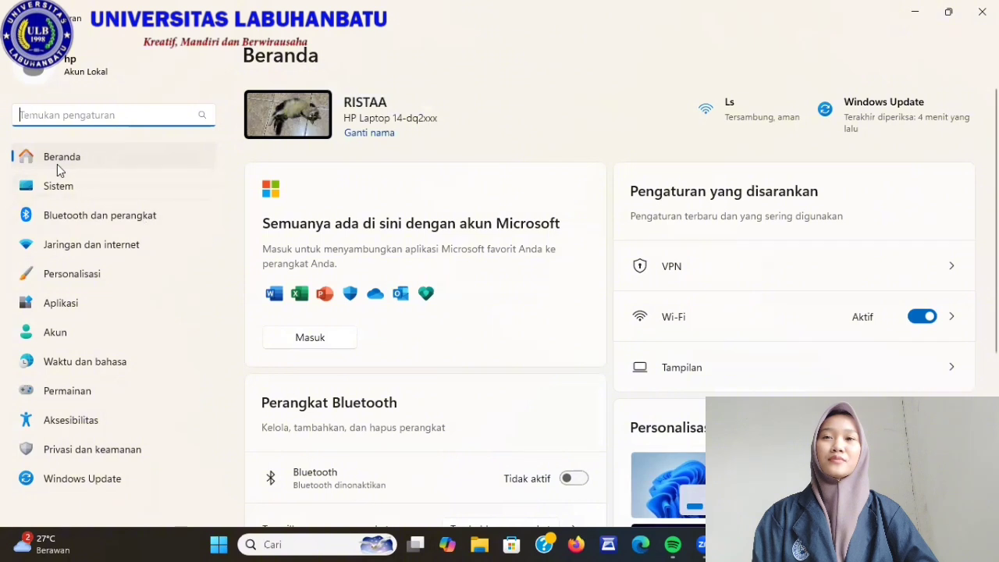
left_click(92, 244)
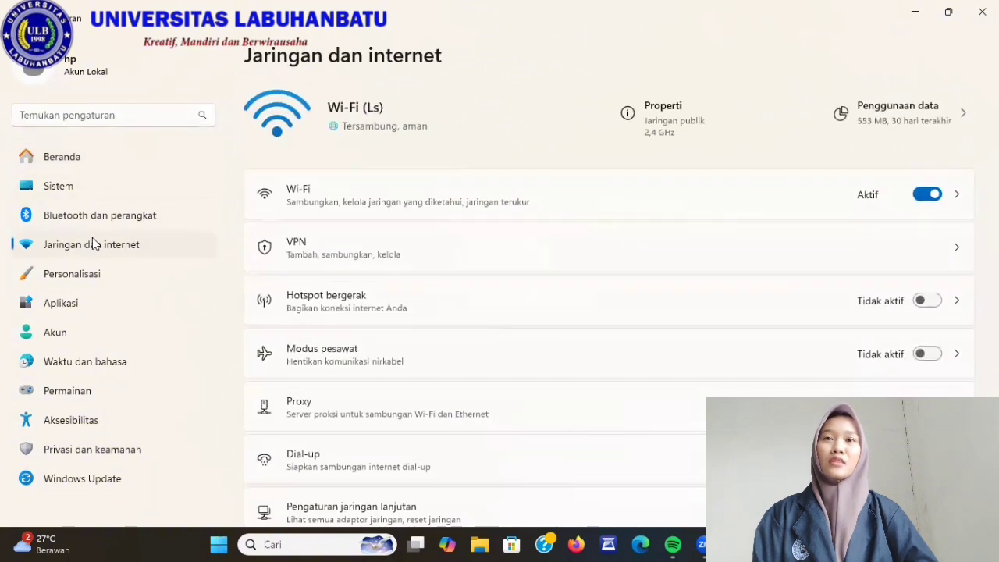
left_click(363, 271)
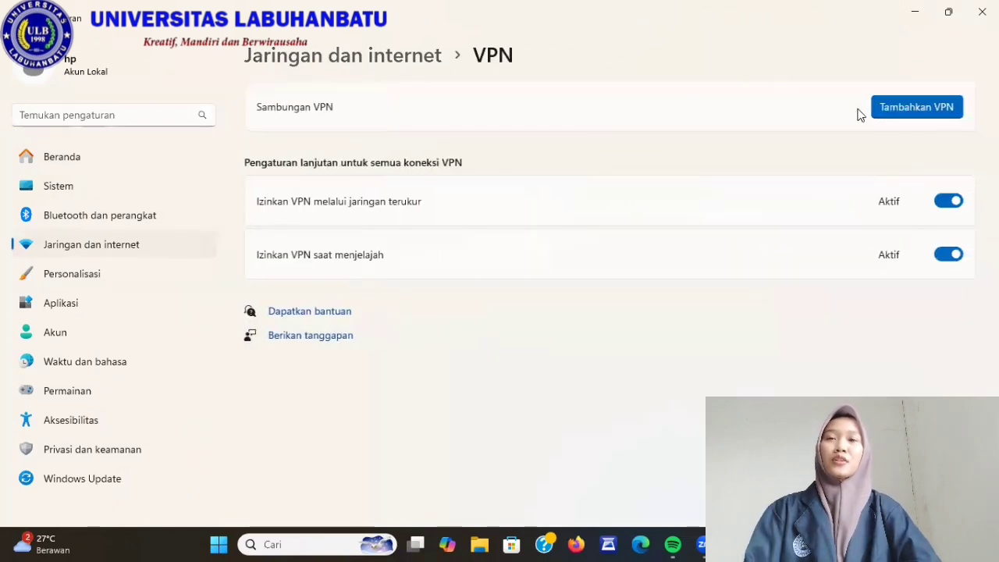
Add a Windows (bawaan) VPN named 'VPN Ristaa' with server nisavpn-vpnjantit.com
left_click(918, 109)
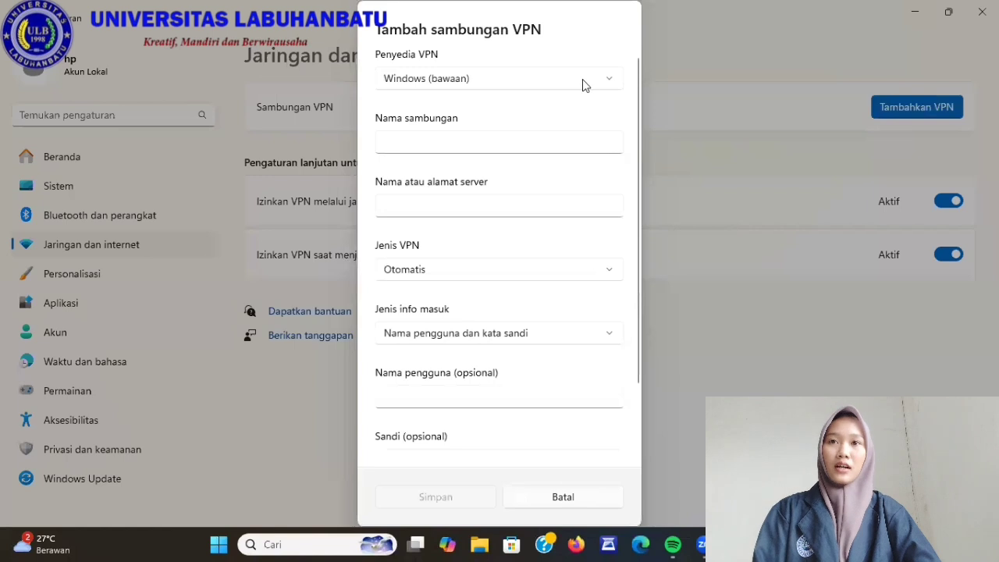
left_click(611, 84)
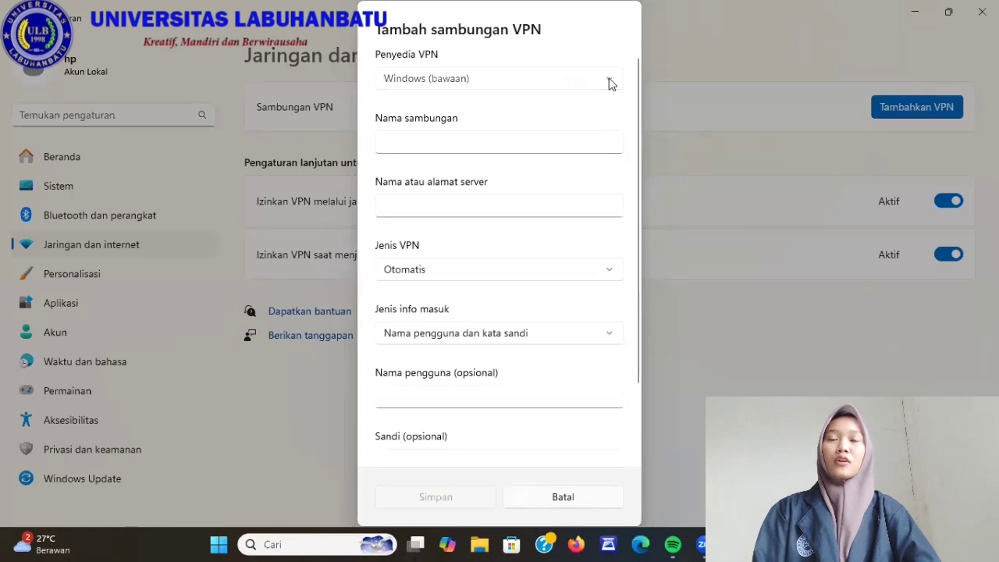
left_click(609, 83)
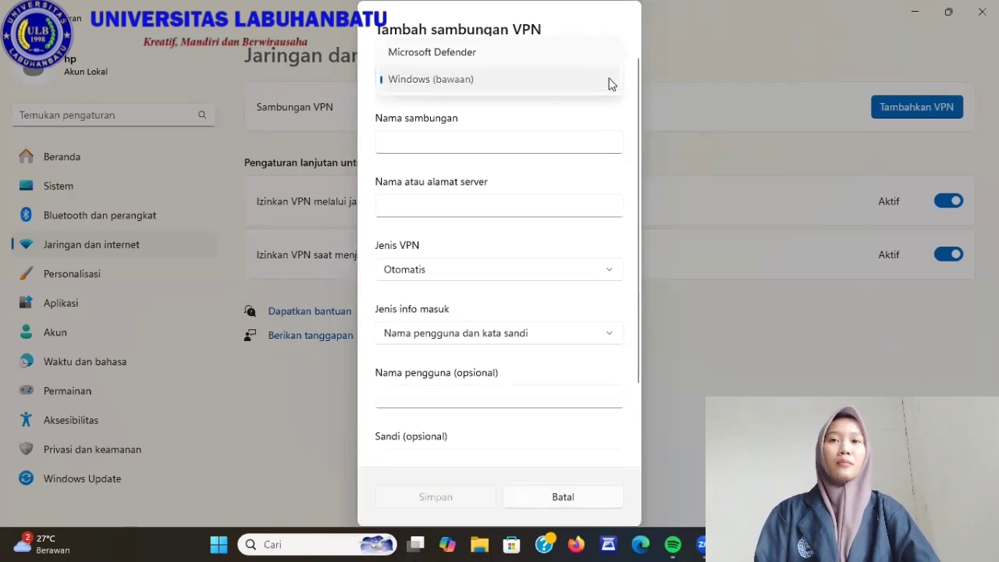
left_click(578, 146)
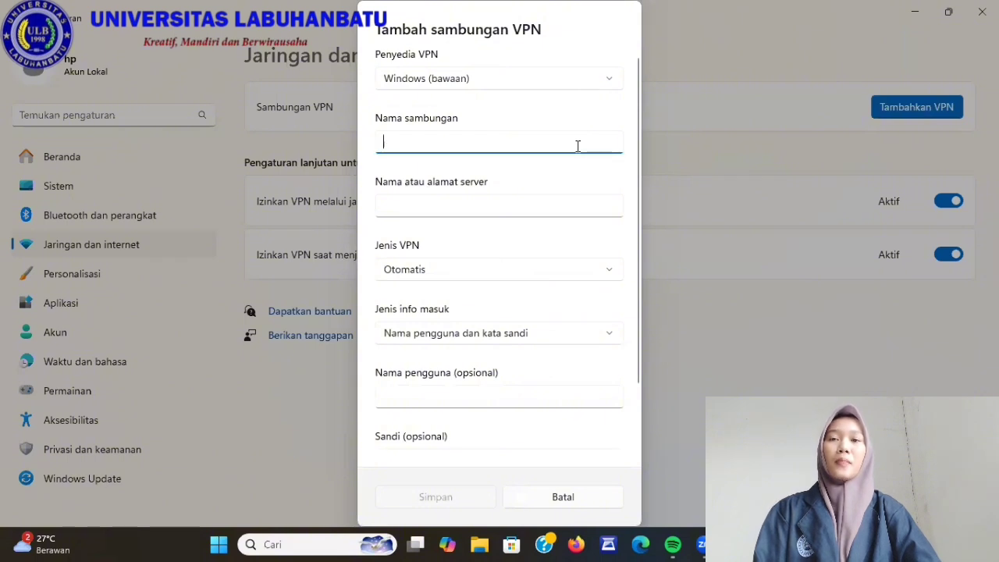
type("V")
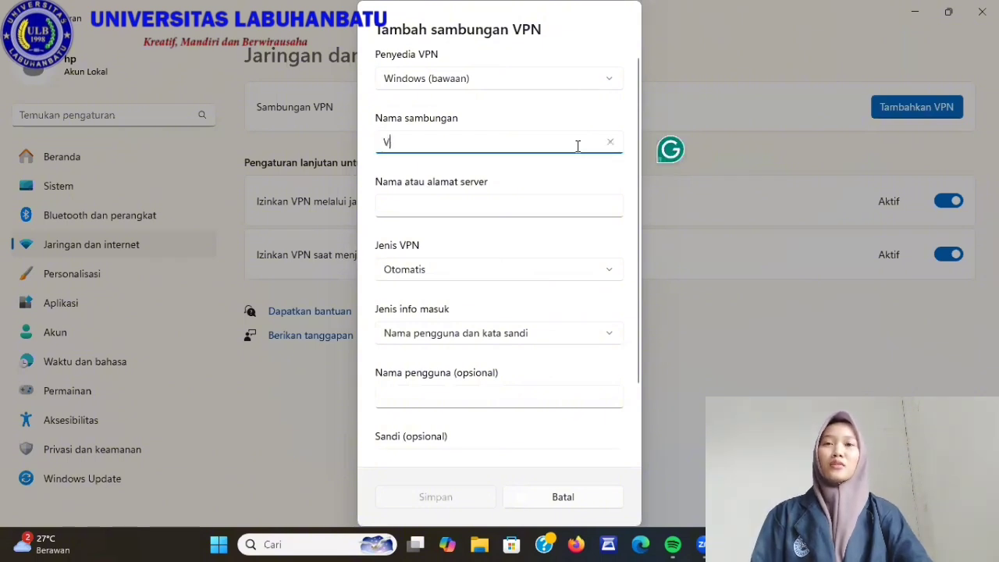
type("PN")
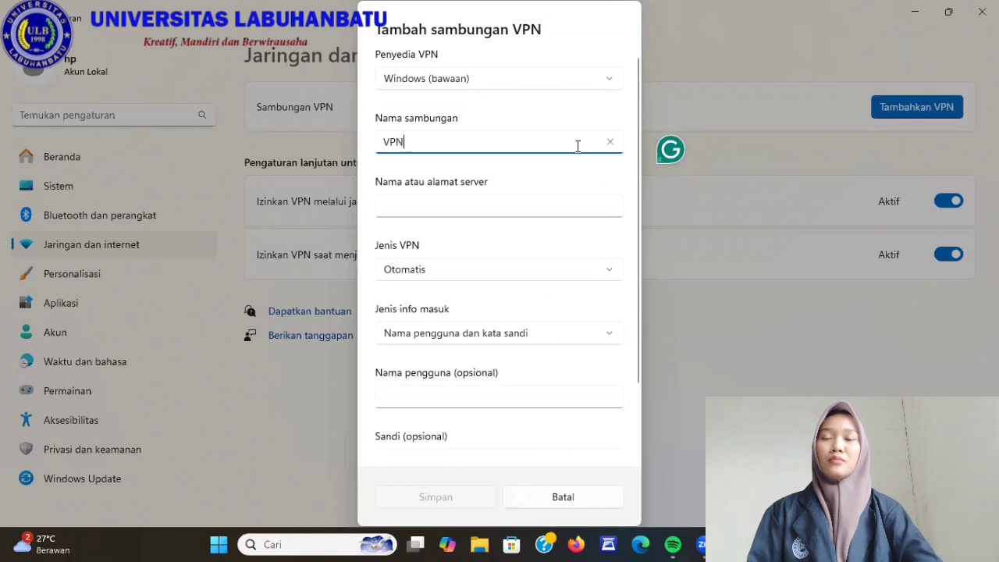
type(" Ristaa")
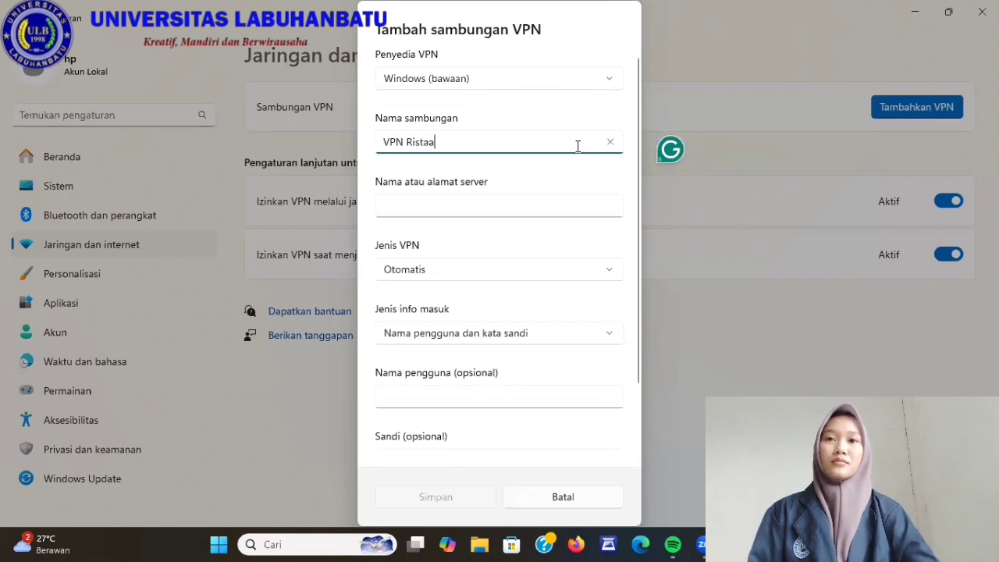
left_click(546, 211)
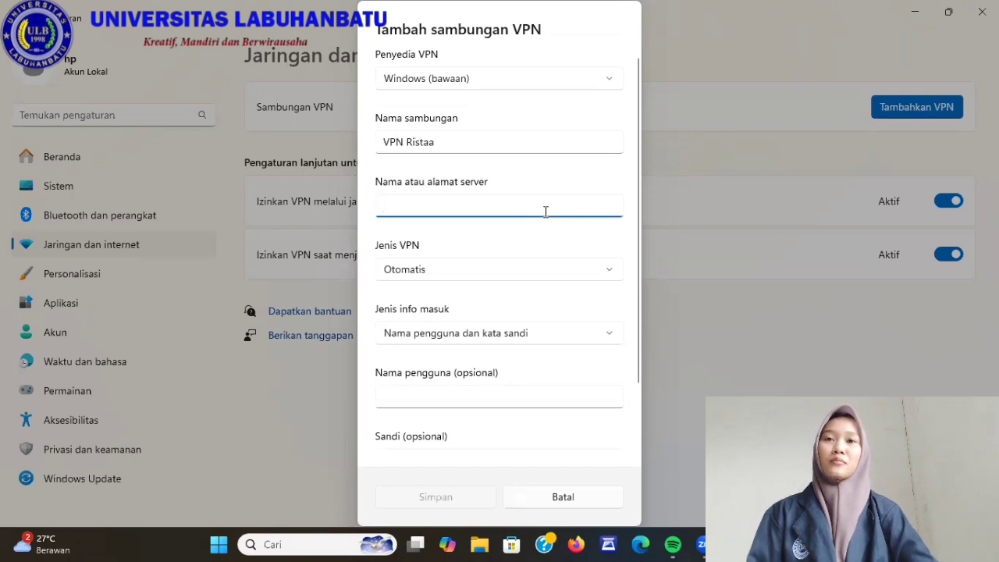
type("nis")
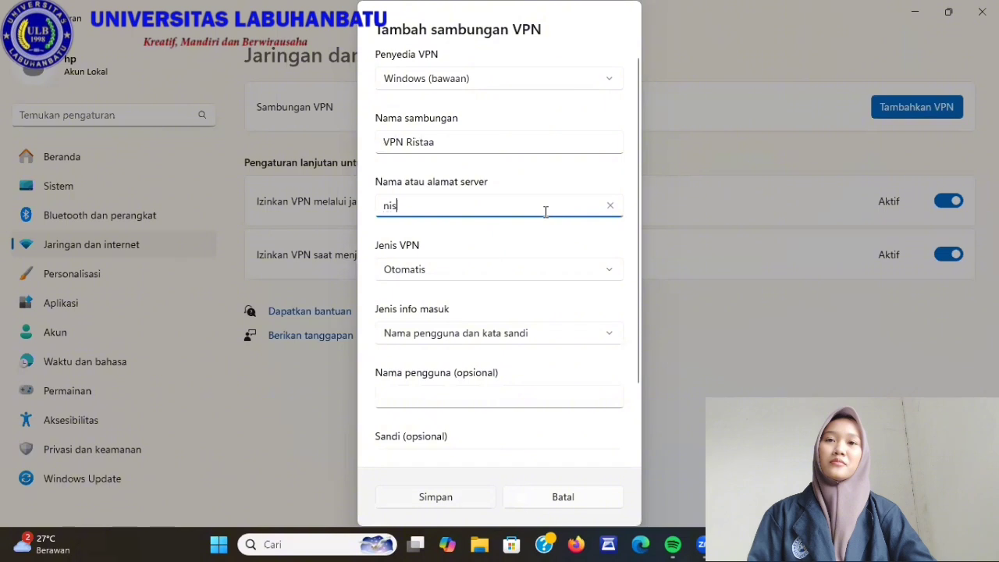
type("avpn-vpnjantit.c")
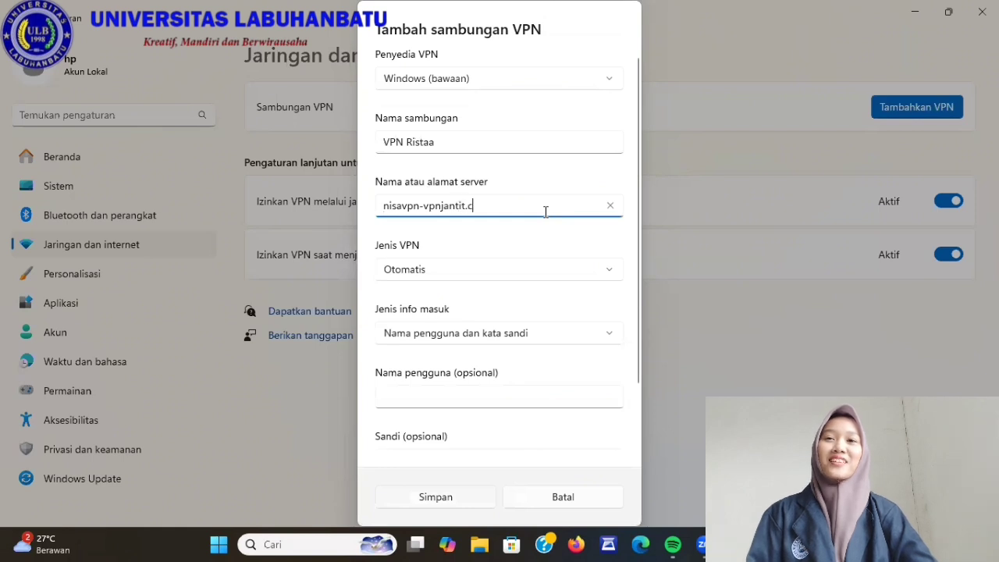
type("om")
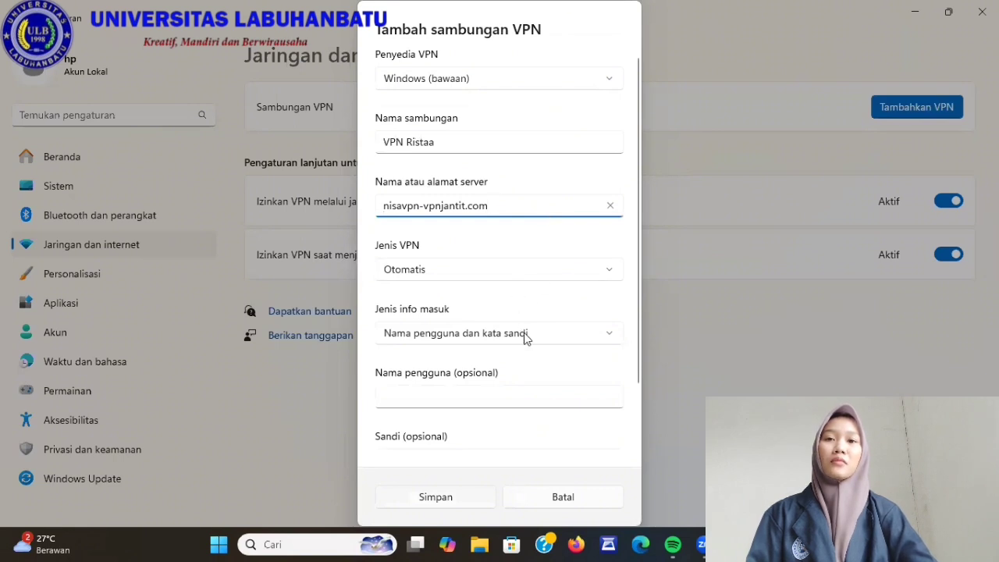
Set the VPN type to PPTP with username-and-password sign-in, and enter the username and password
left_click(614, 273)
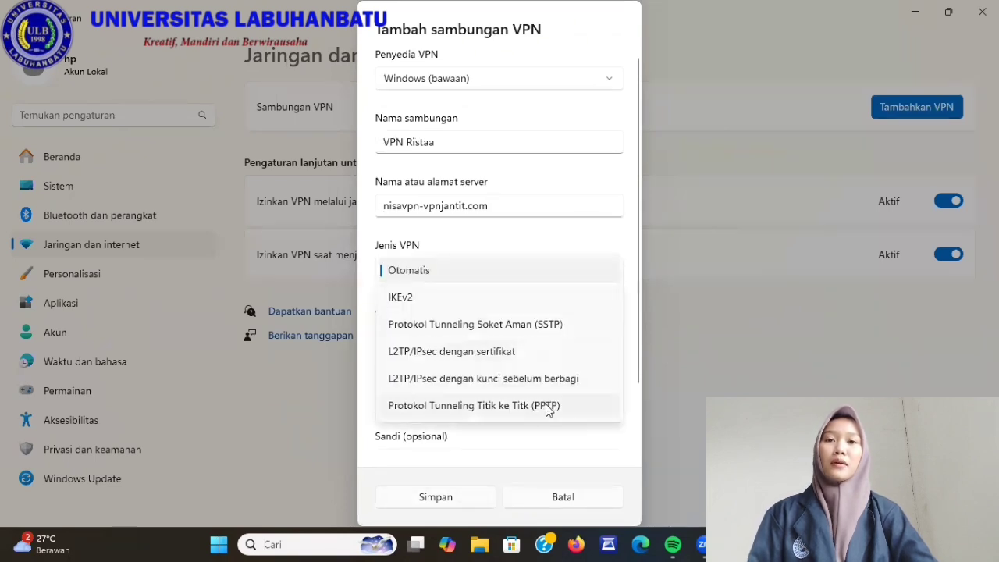
left_click(548, 407)
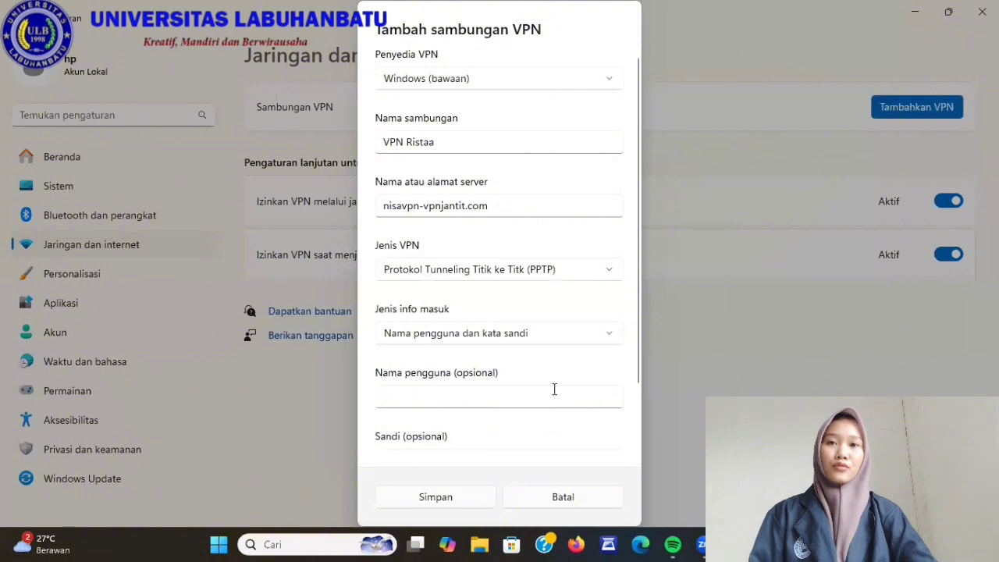
left_click(609, 331)
left_click(606, 331)
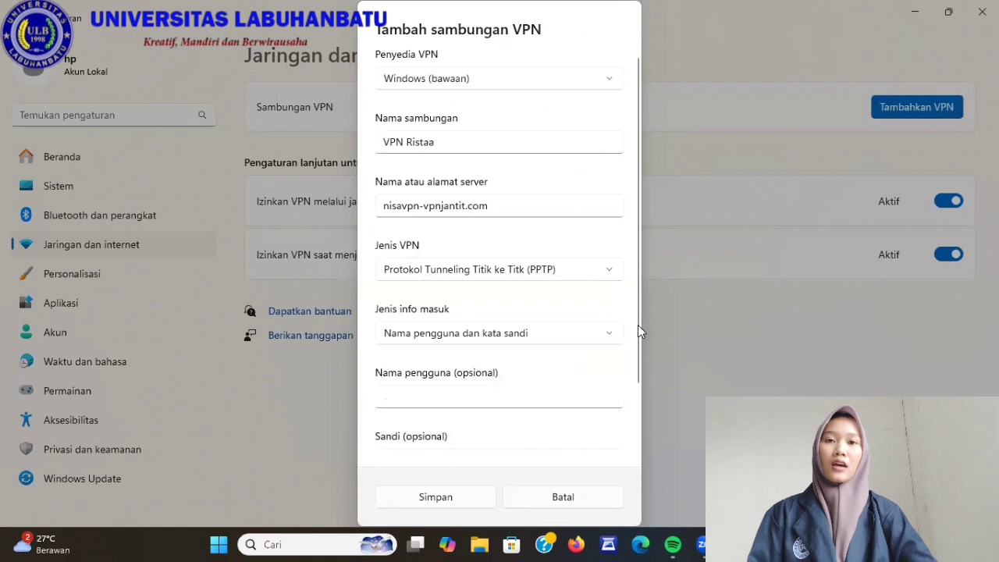
scroll(638, 325, "down", 2)
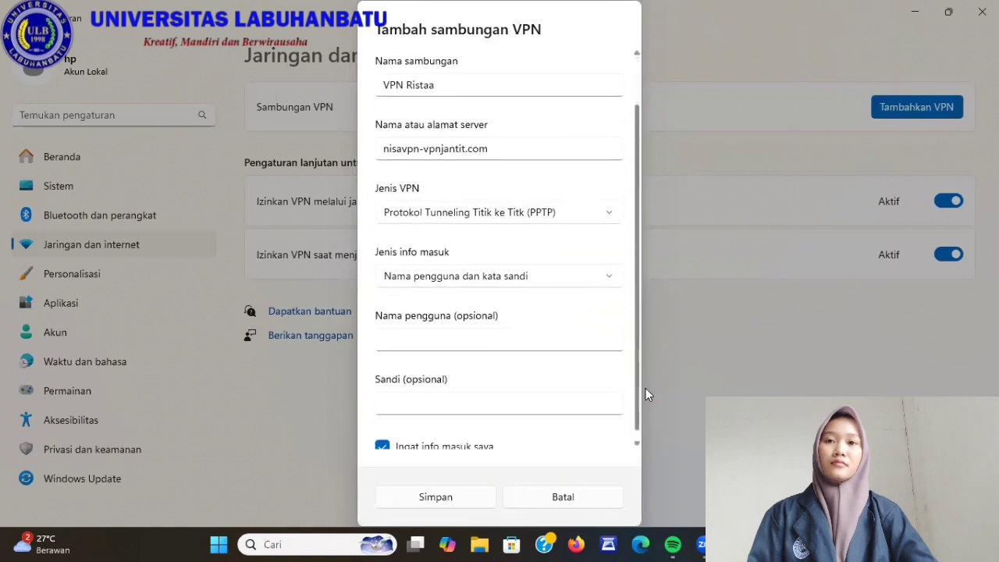
left_click(559, 338)
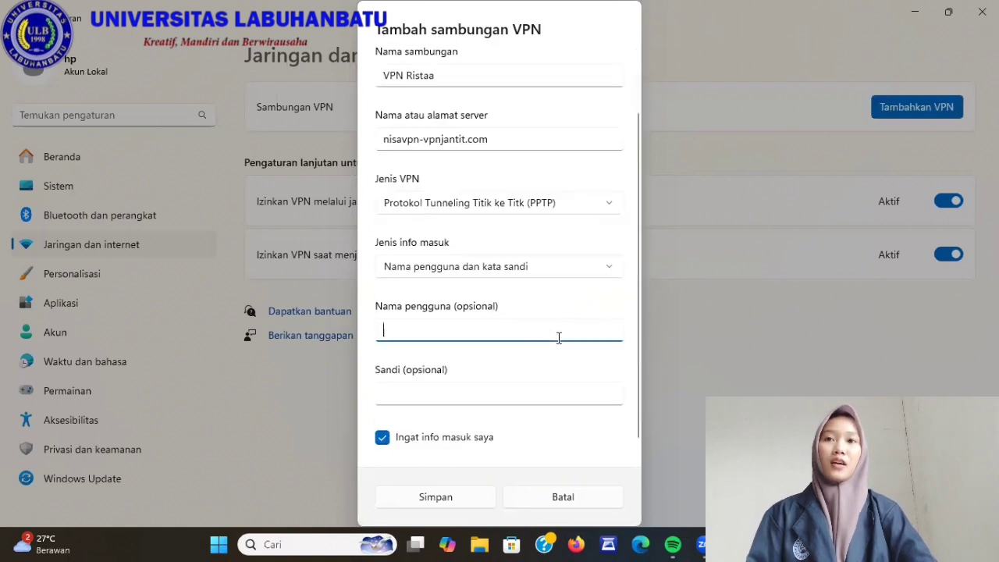
type("s")
key("BackSpace")
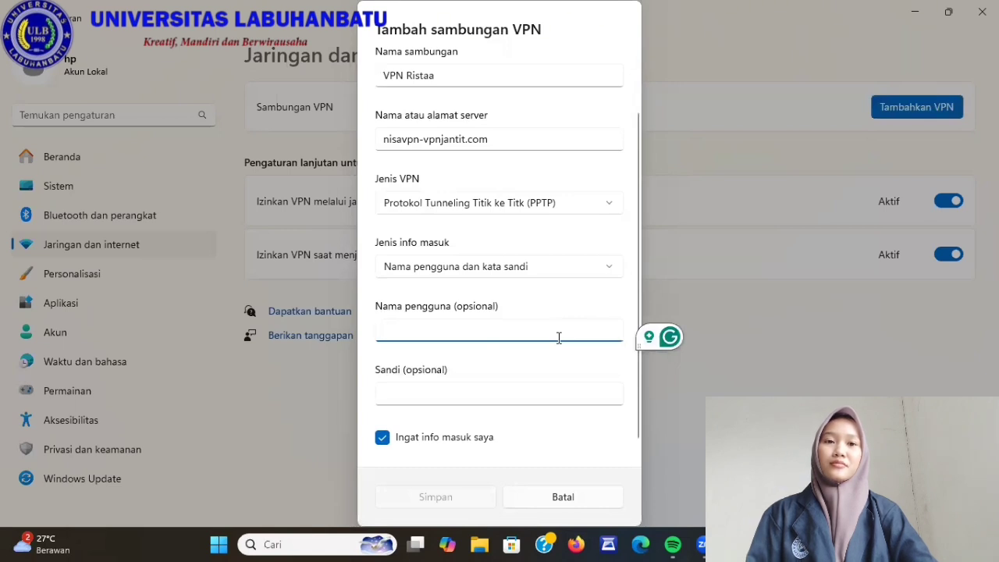
type("n")
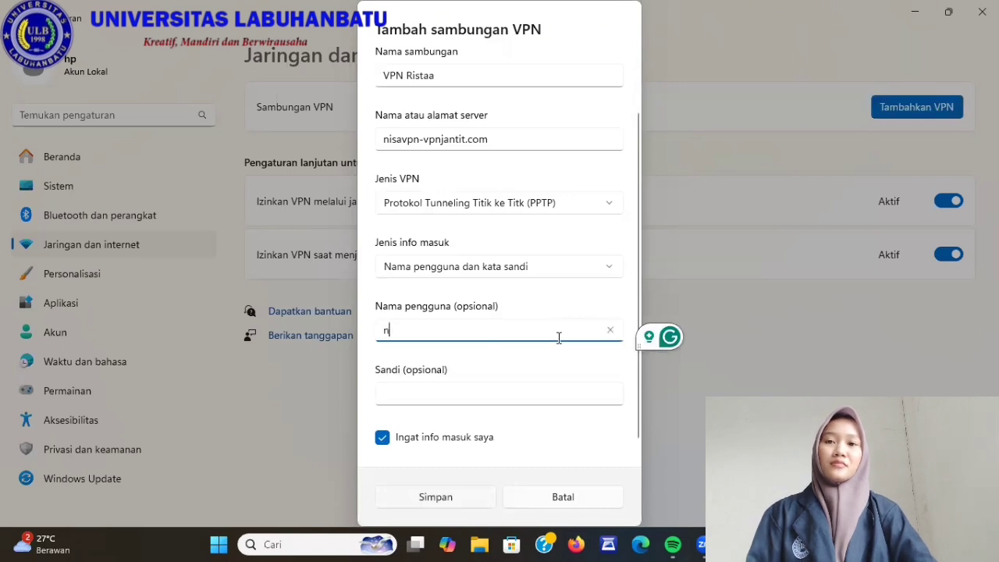
type("isa")
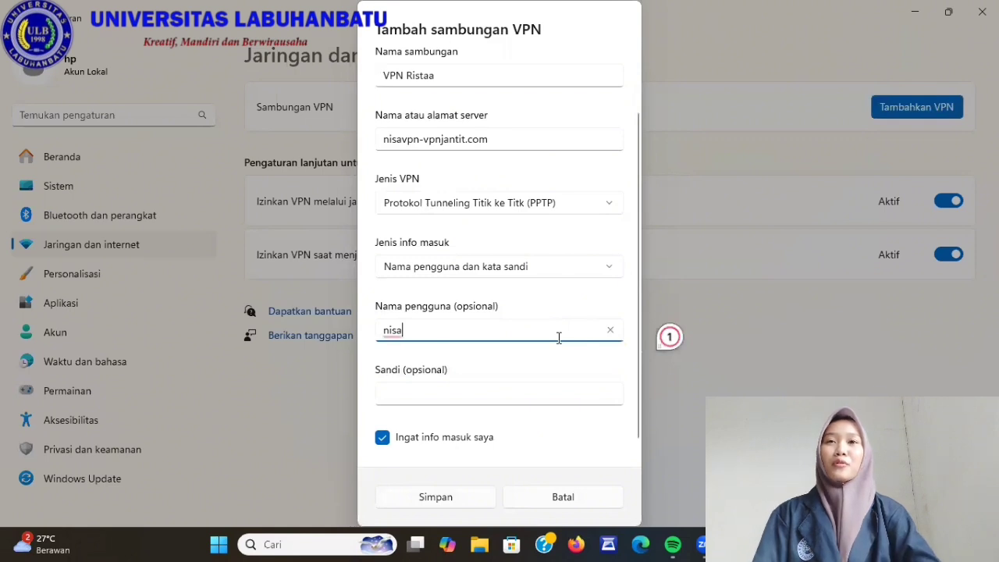
type("vp")
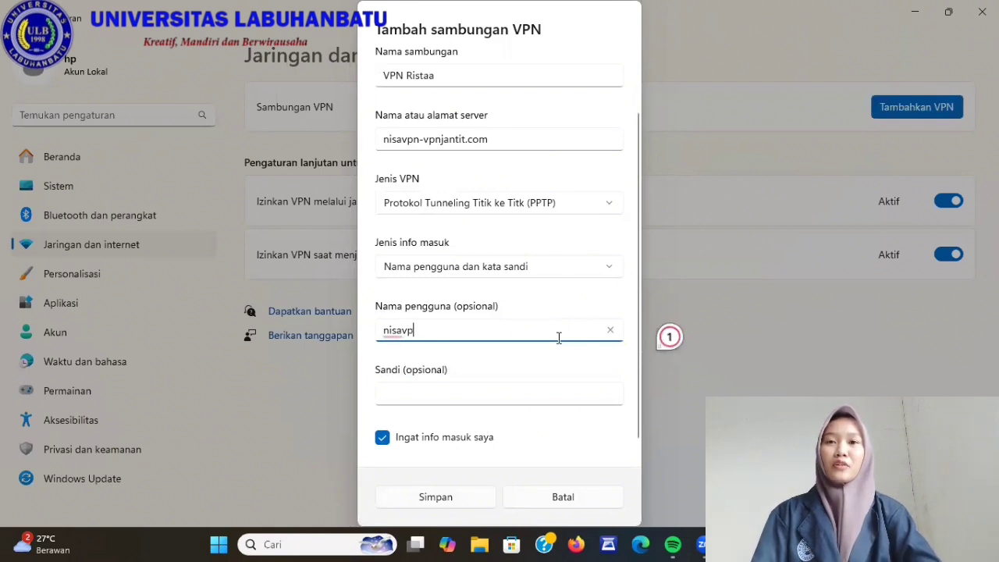
type("n")
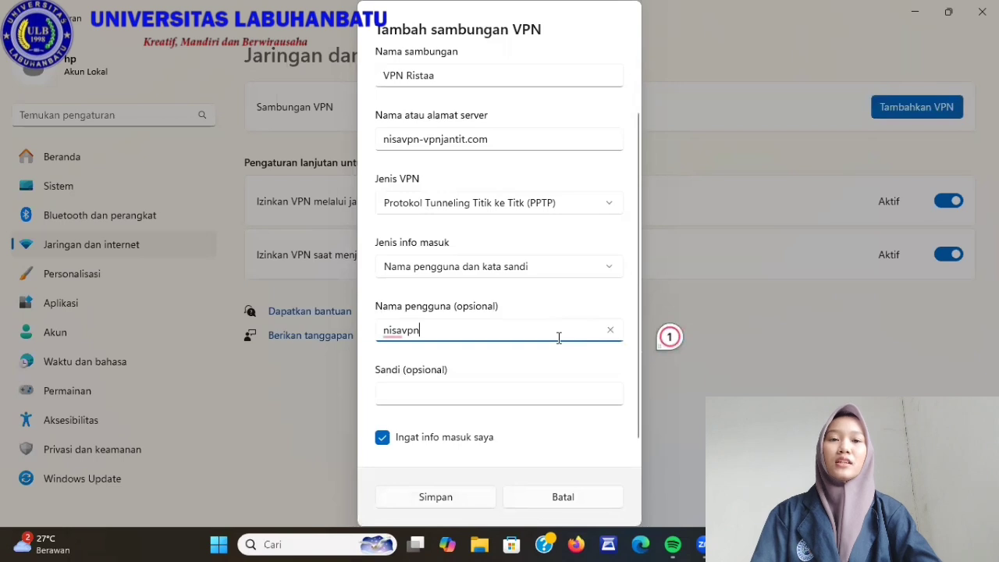
type("-vpnjantit")
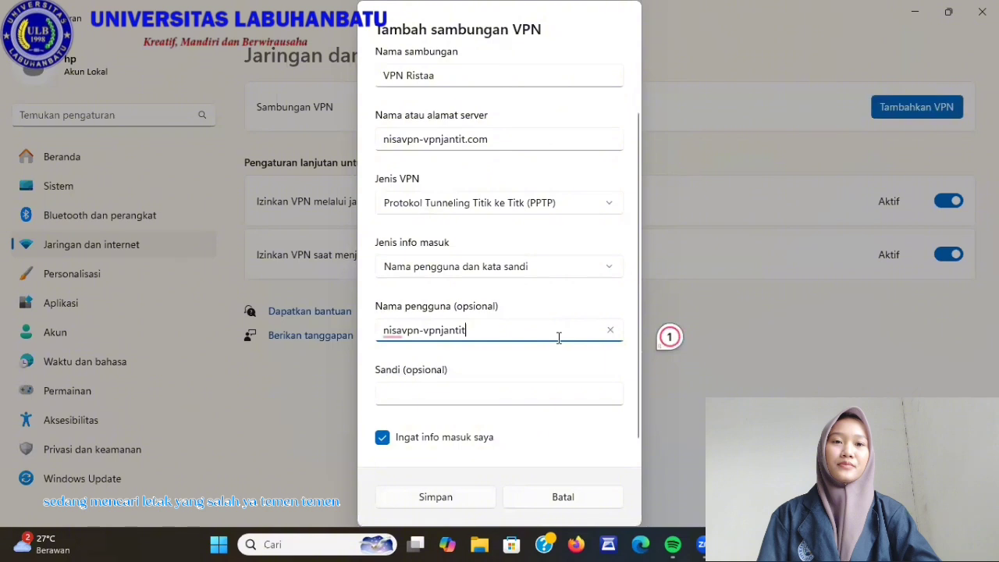
type(".com")
left_click(531, 394)
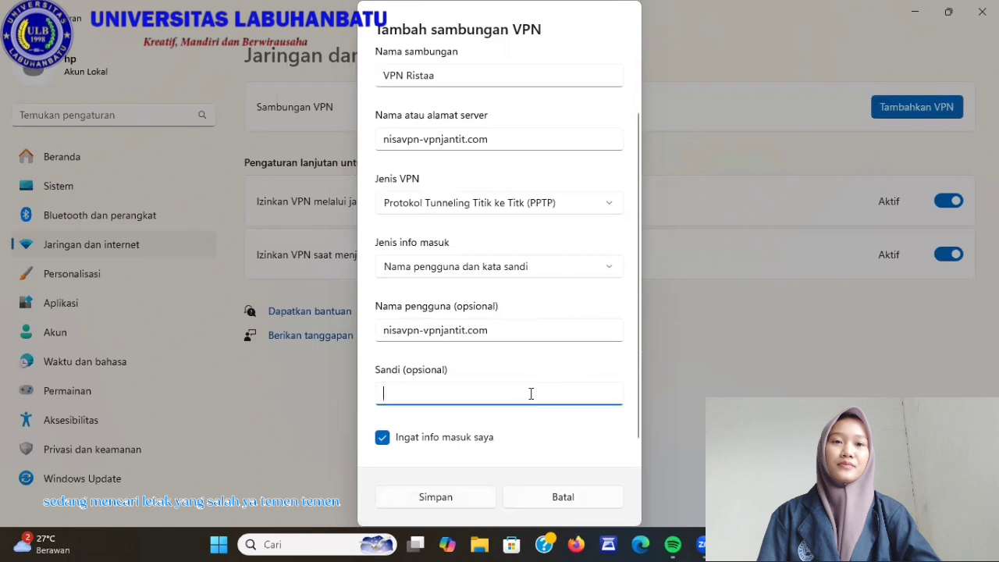
Save VPN Ristaa, try connecting, dismiss the server error, and open its Opsi lanjutan page
left_click(430, 500)
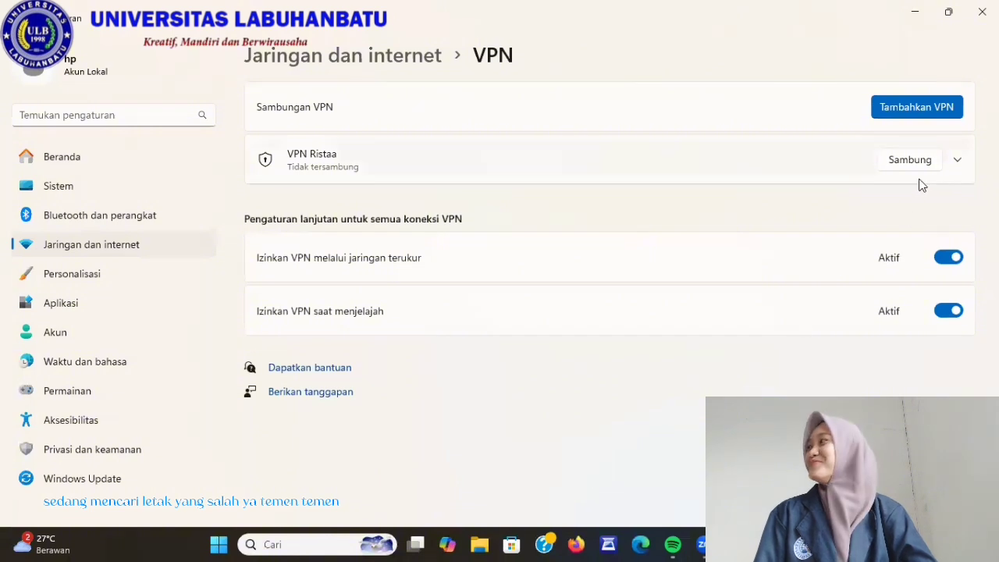
left_click(922, 157)
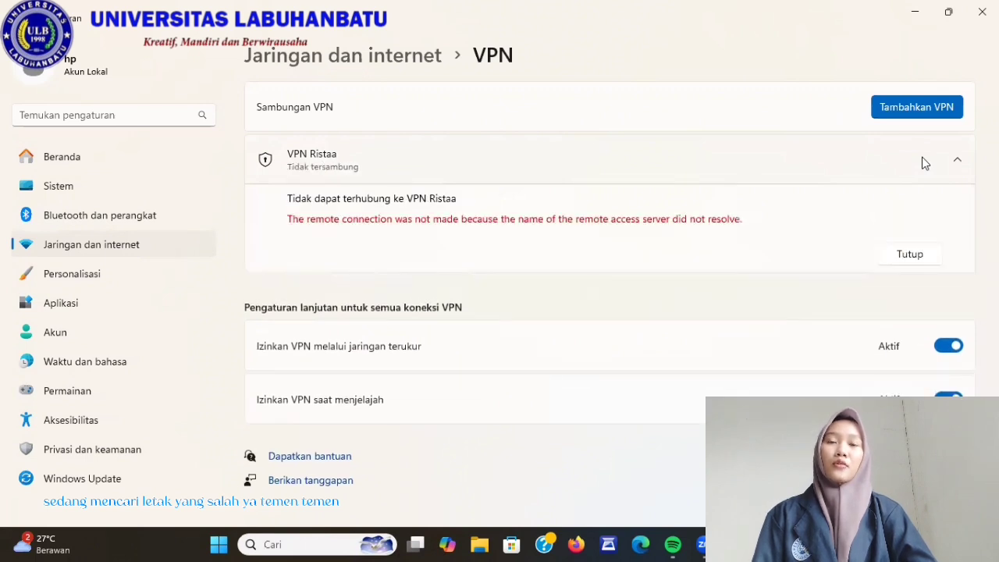
left_click(910, 254)
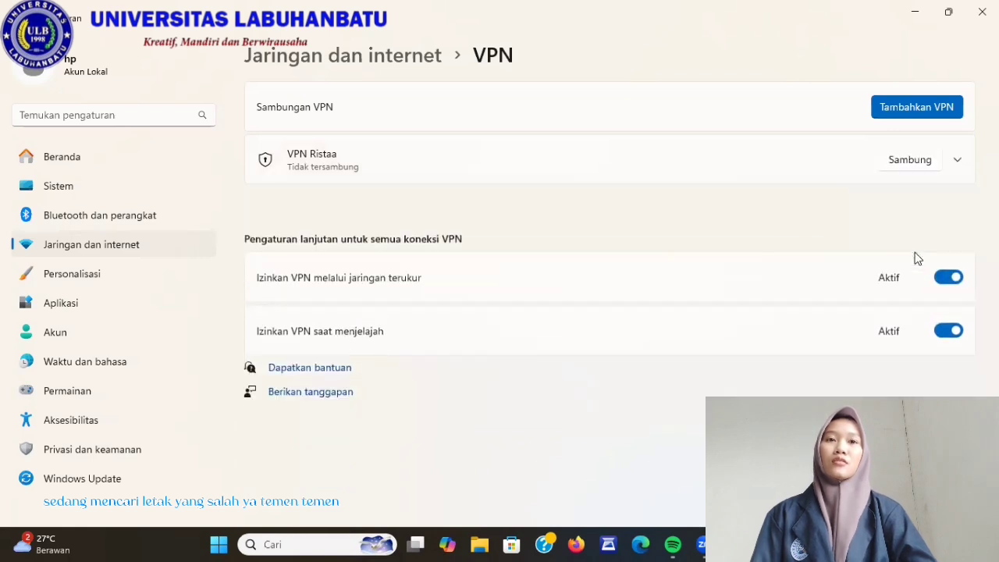
left_click(959, 159)
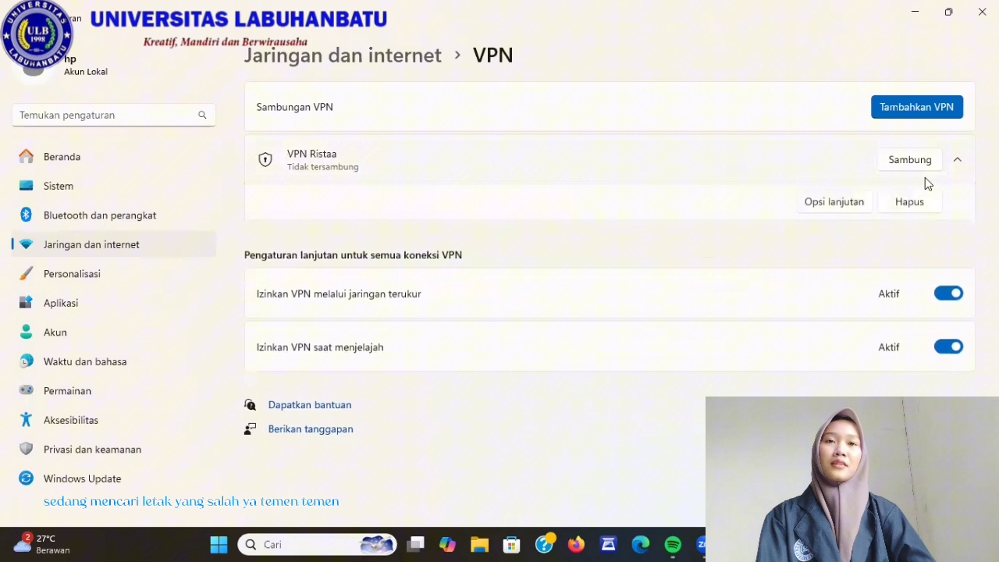
left_click(860, 208)
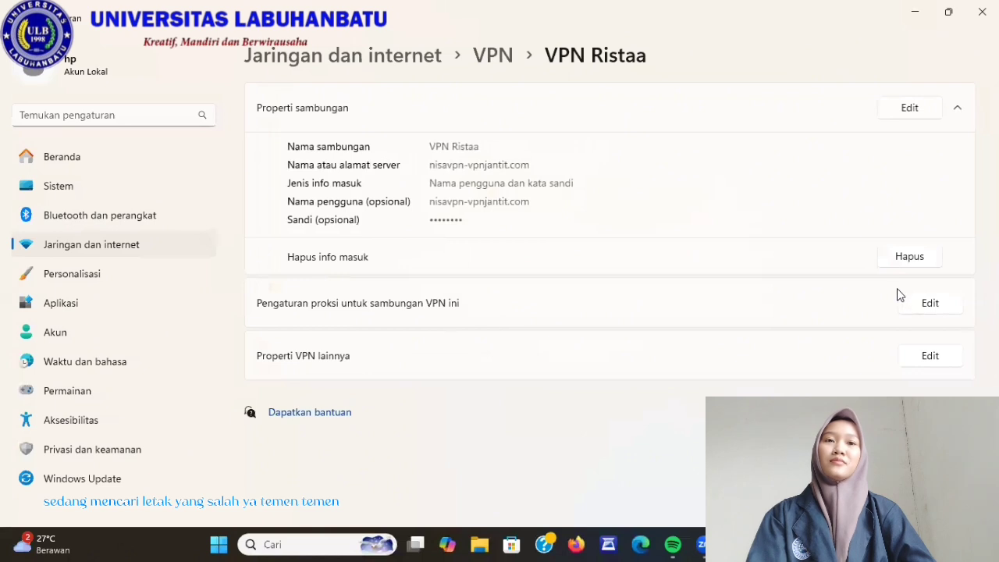
Edit the connection properties, replace the username with 'VPN Ristaa', and save
left_click(920, 112)
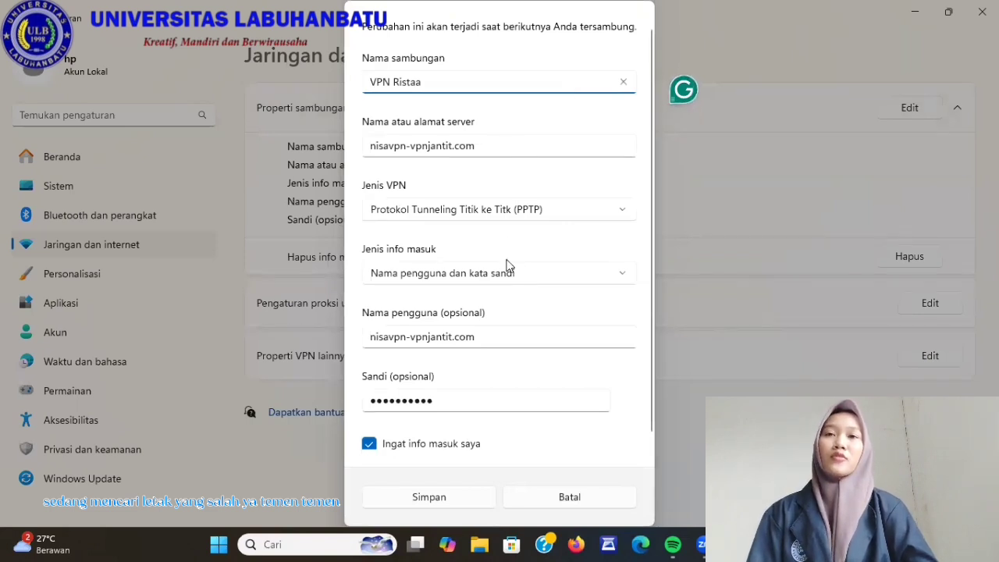
left_click(518, 339)
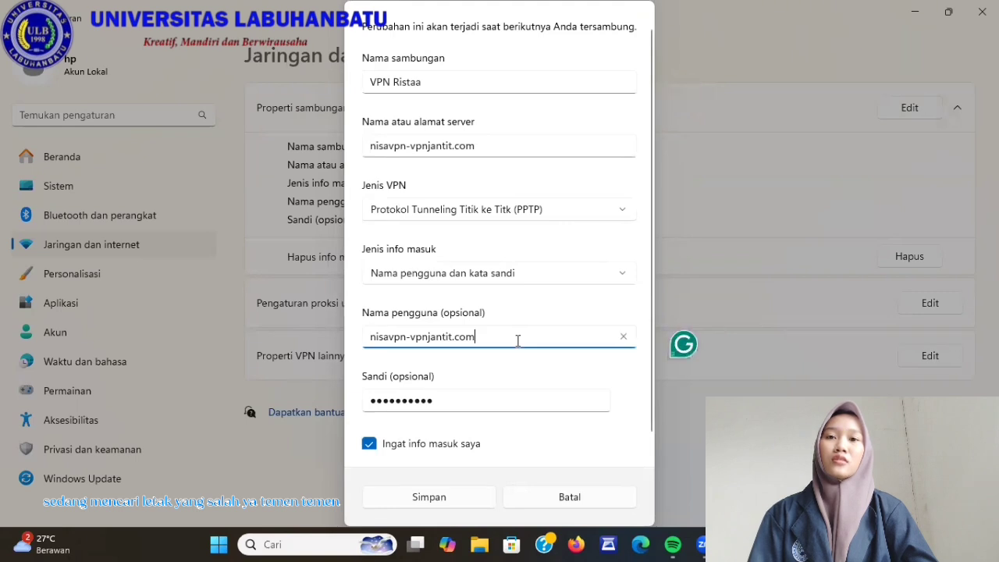
key("BackSpace")
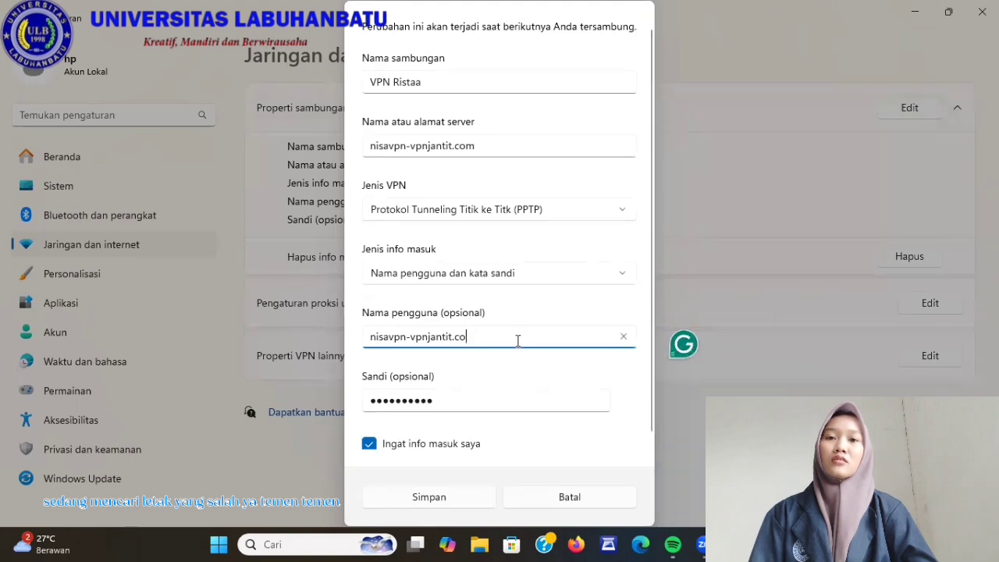
key("BackSpace")
key("BackSpace")
key("BackSpace")
key("BackSpace")
key("BackSpace")
key("BackSpace")
key("BackSpace")
key("BackSpace")
key("BackSpace")
key("BackSpace")
key("BackSpace")
key("BackSpace")
key("BackSpace")
key("BackSpace")
key("BackSpace")
key("BackSpace")
key("BackSpace")
key("BackSpace")
key("BackSpace")
key("BackSpace")
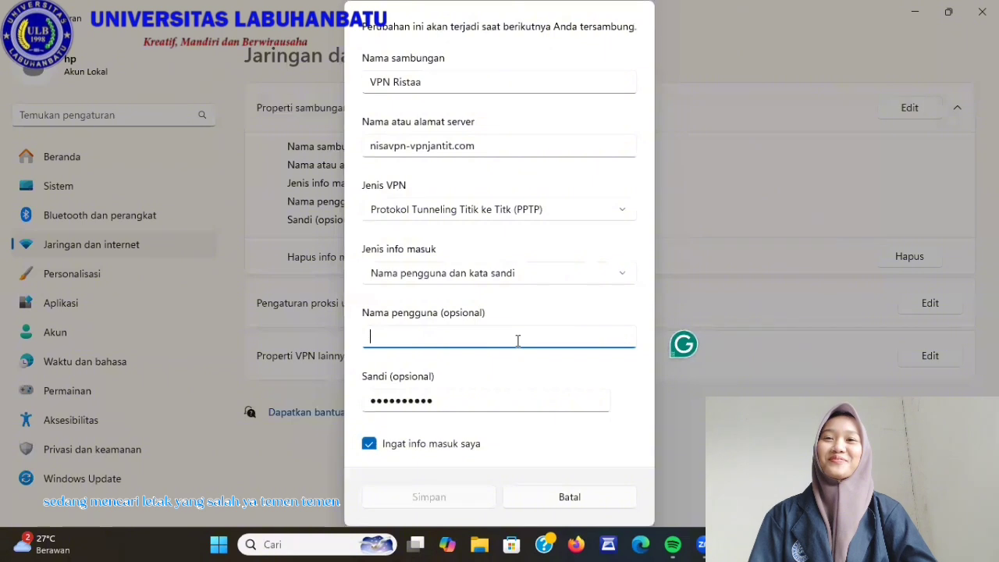
type("VPN ")
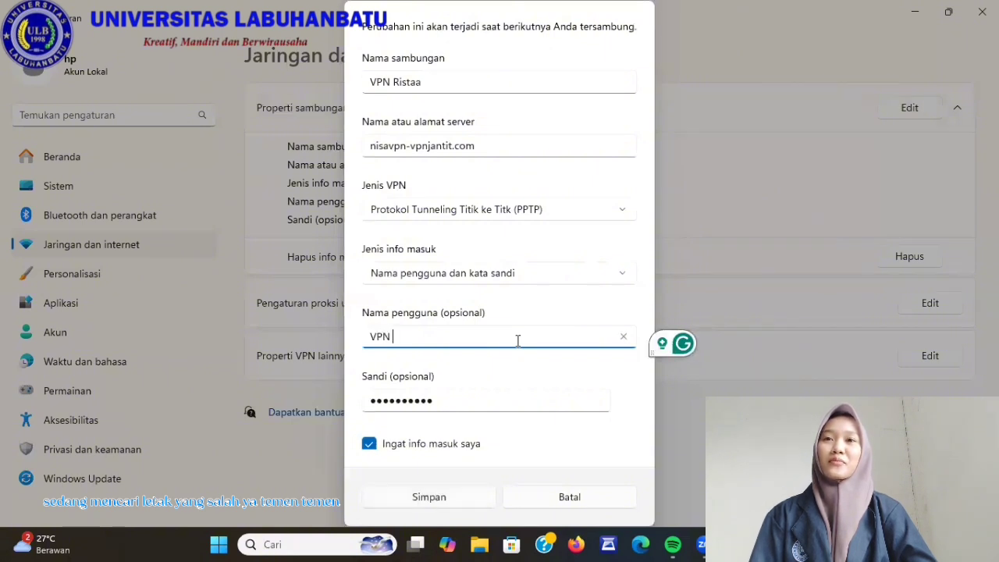
type("Ristaa")
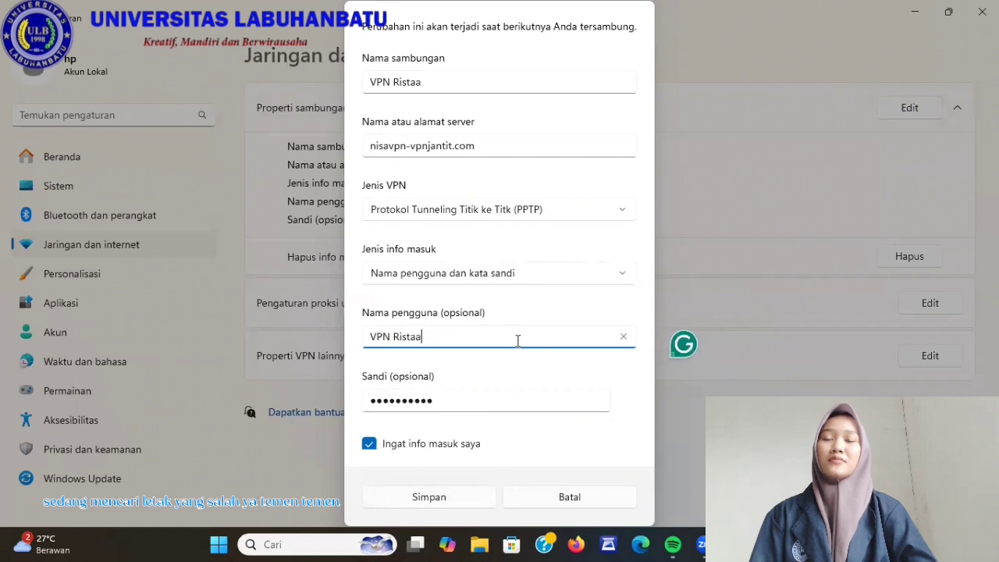
left_click(451, 503)
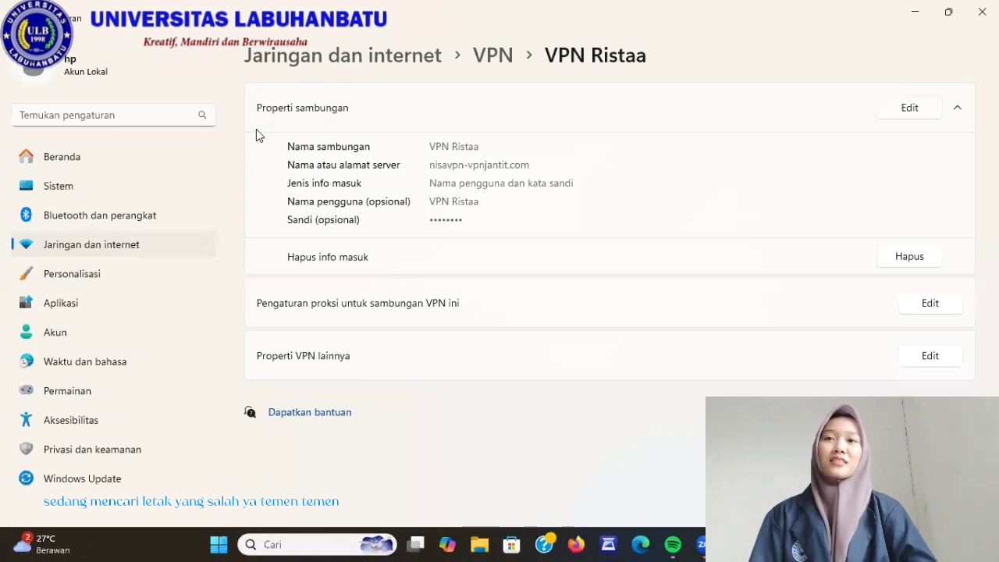
Retry connecting VPN Ristaa, dismiss the error, and open its advanced options (Opsi lanjutan) page
left_click(310, 47)
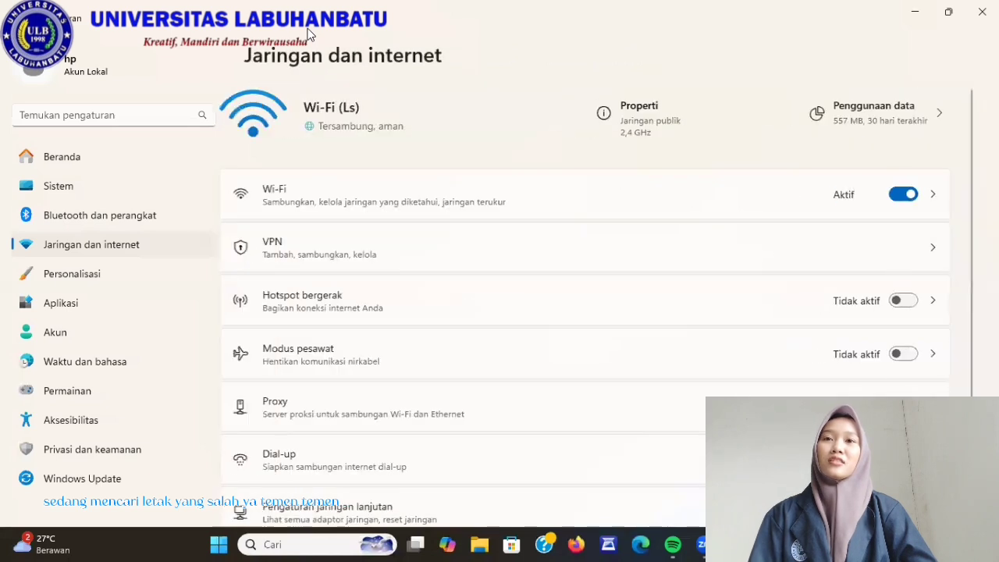
left_click(385, 260)
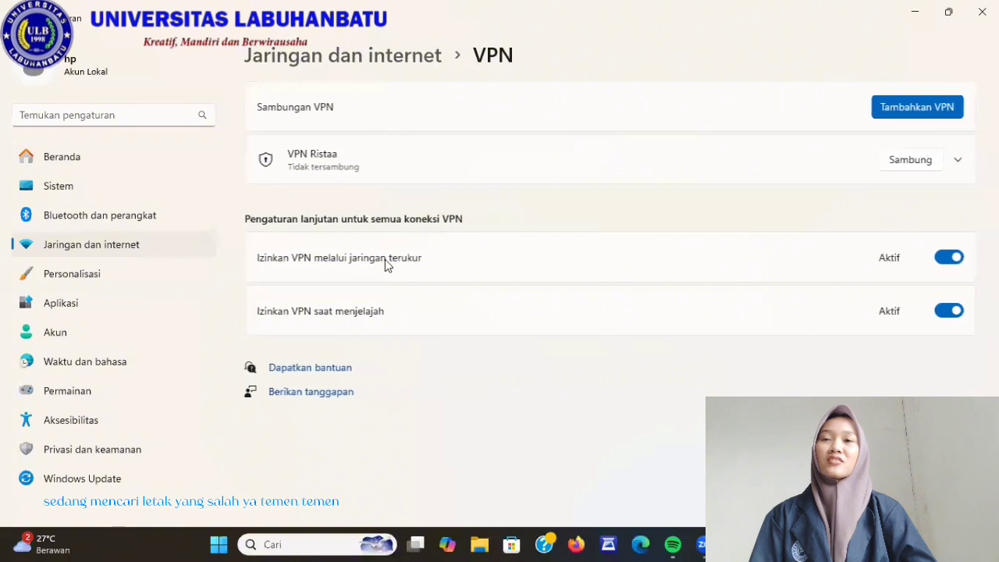
left_click(913, 161)
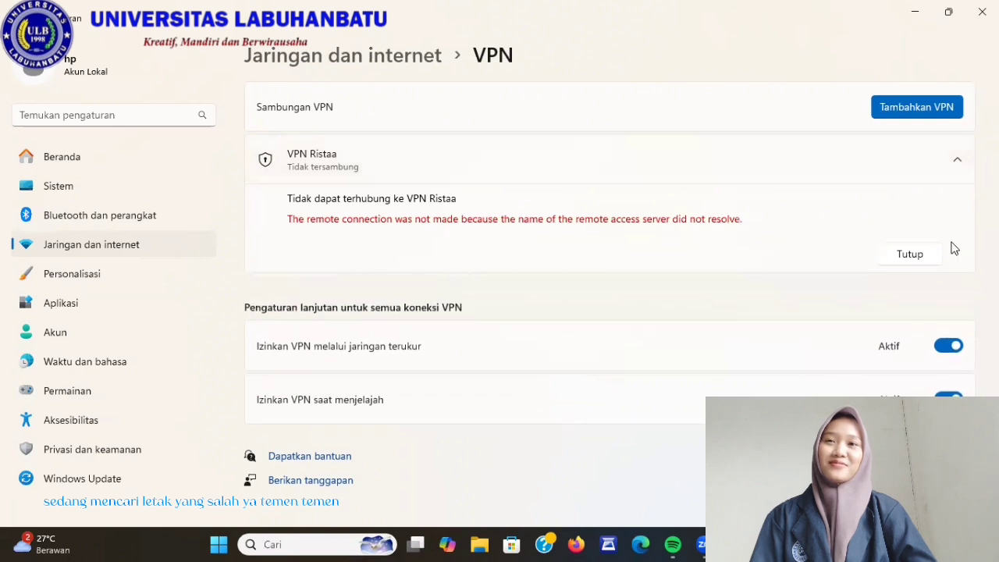
left_click(910, 254)
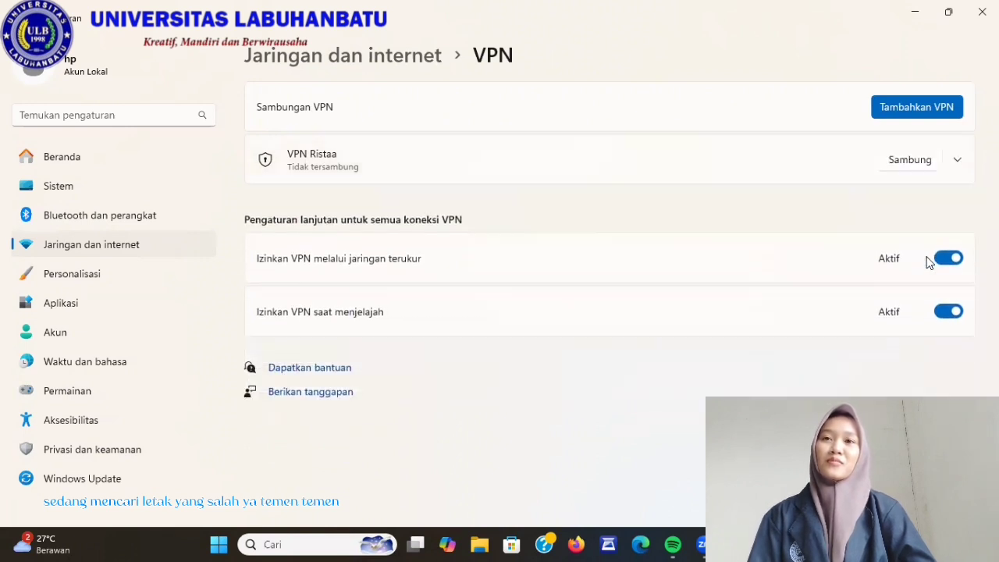
left_click(958, 160)
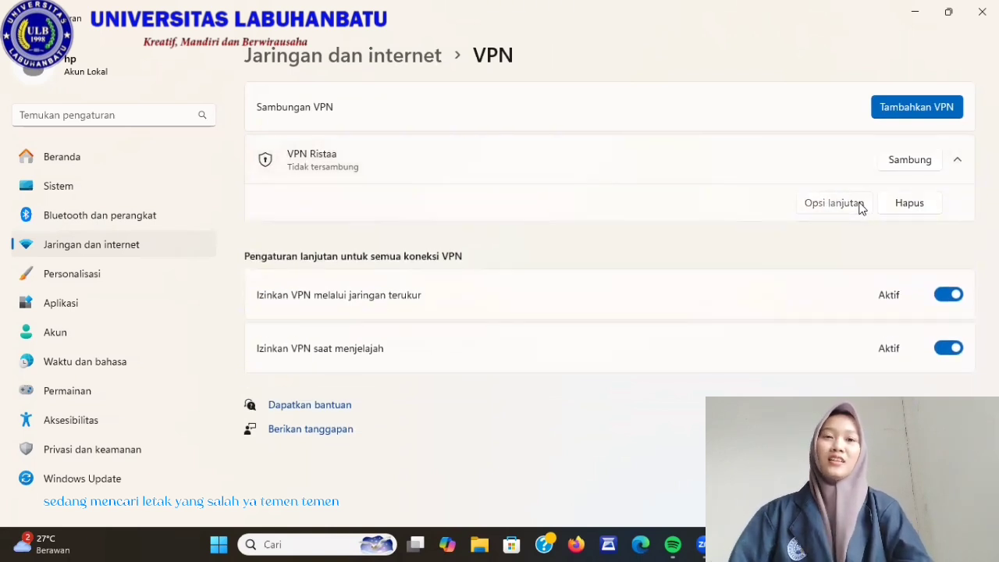
left_click(862, 209)
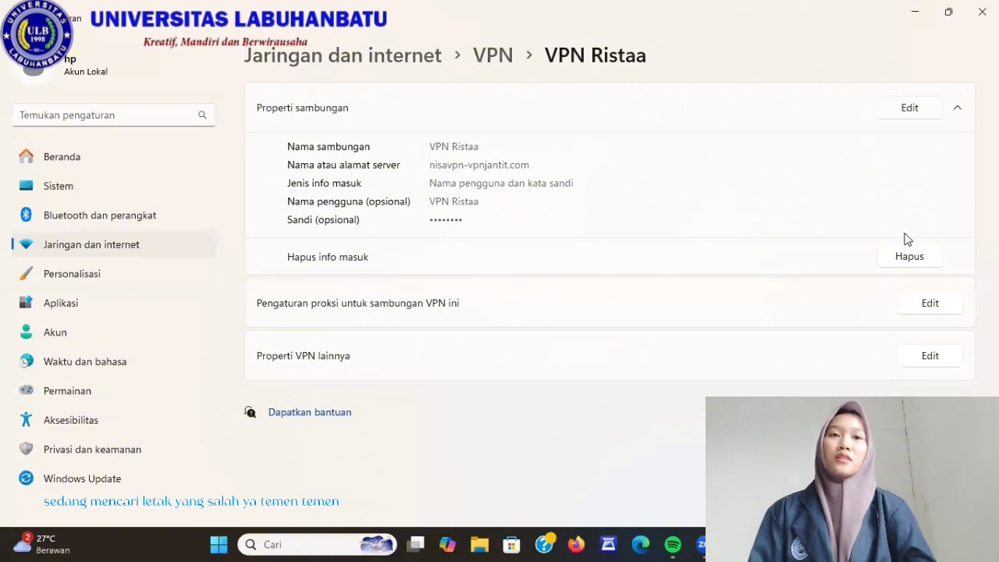
Replace VPN Ristaa's user name with a copy of its server address, save, and return to VPN
left_click(923, 110)
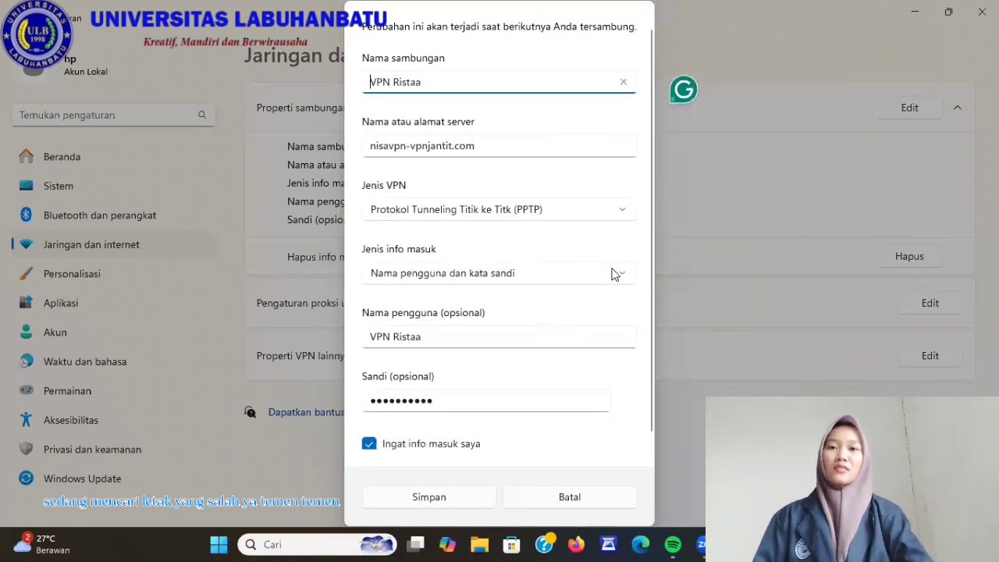
left_click(557, 347)
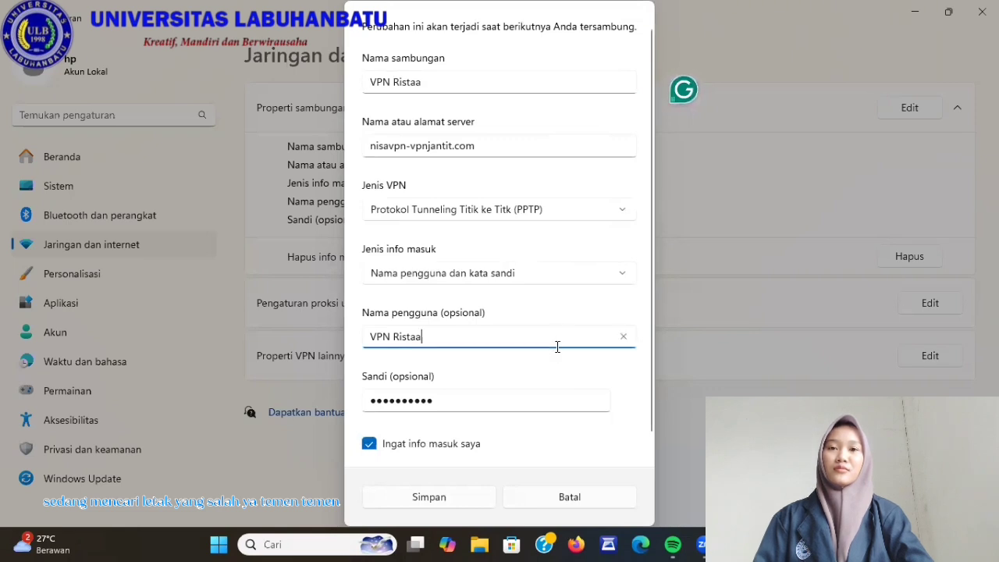
key("BackSpace")
key("BackSpace")
key("BackSpace")
key("BackSpace")
key("BackSpace")
key("BackSpace")
key("BackSpace")
key("BackSpace")
key("BackSpace")
key("BackSpace")
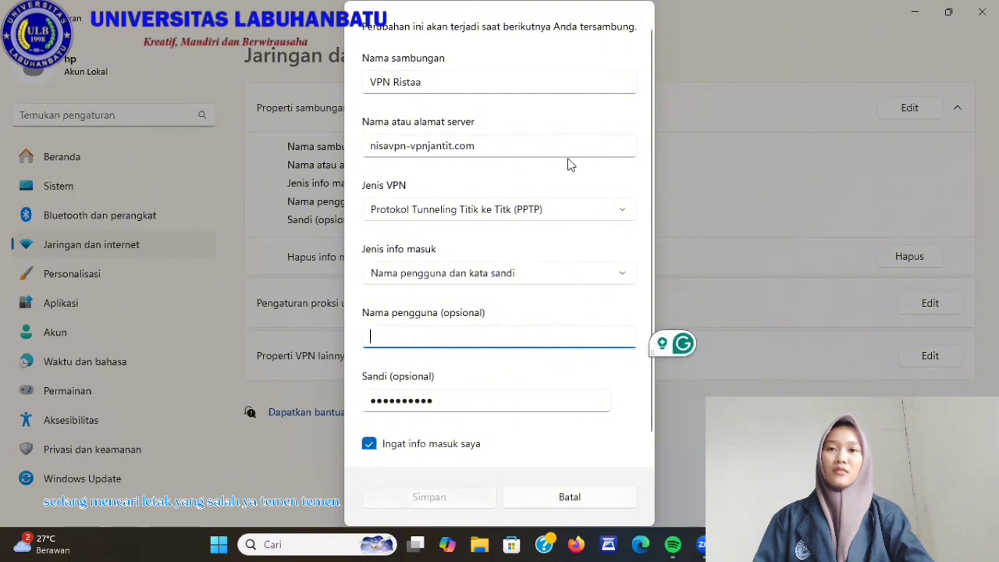
left_click(549, 148)
left_click_drag(549, 148, 352, 151)
key("ctrl+c")
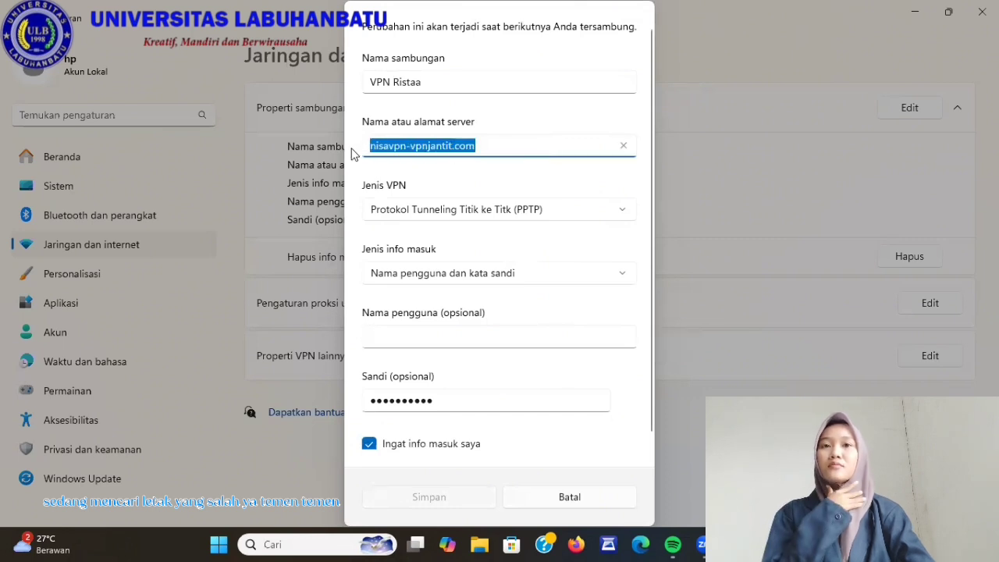
left_click(407, 341)
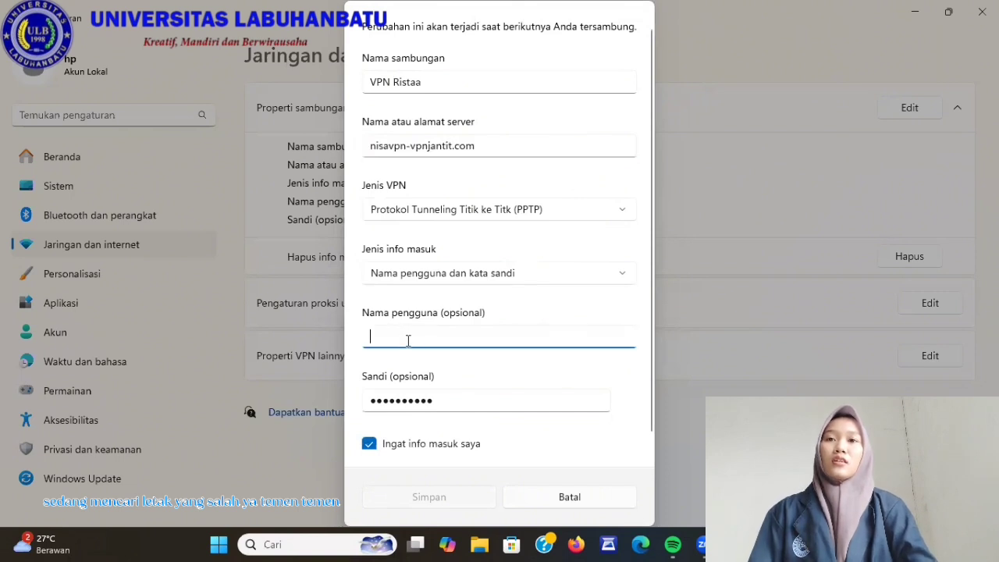
key("ctrl+v")
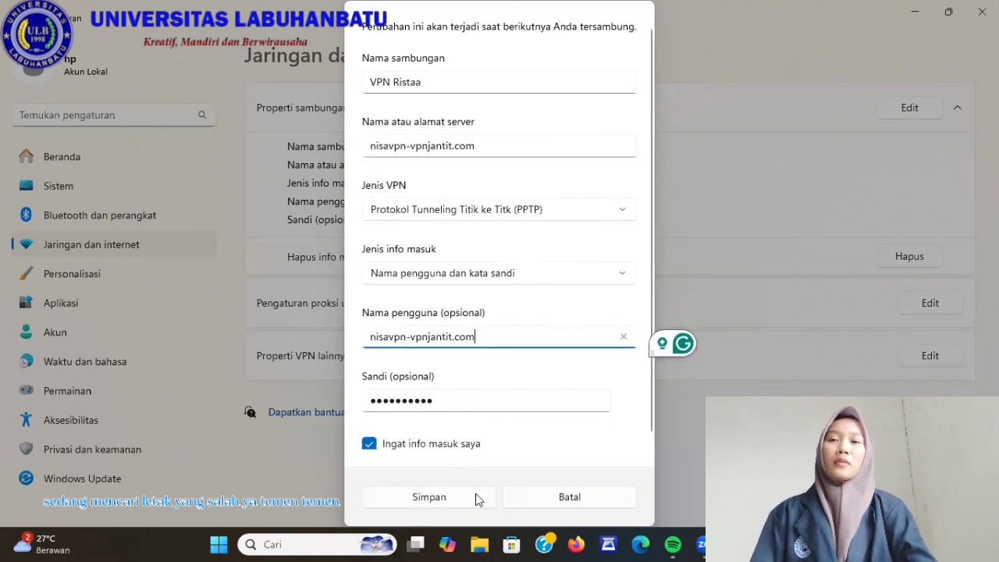
left_click(459, 507)
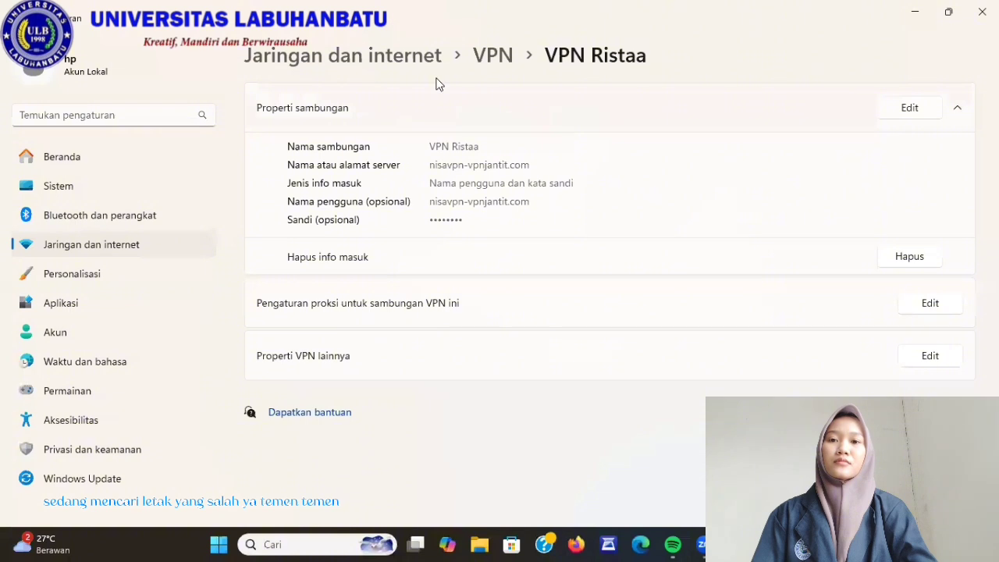
left_click(492, 56)
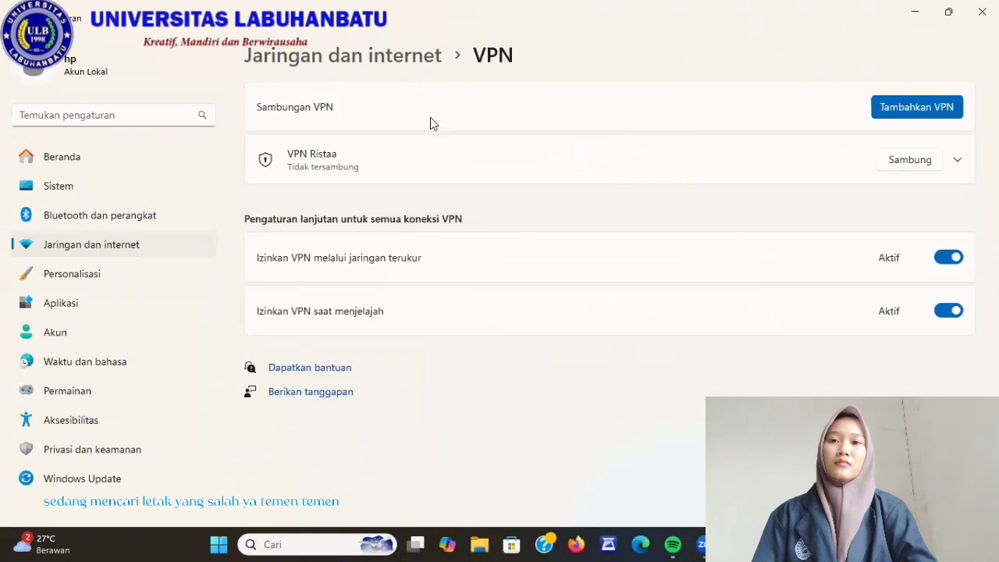
Retry VPN Ristaa, dismiss the unresolved-server error, and reopen its connection properties page
left_click(924, 166)
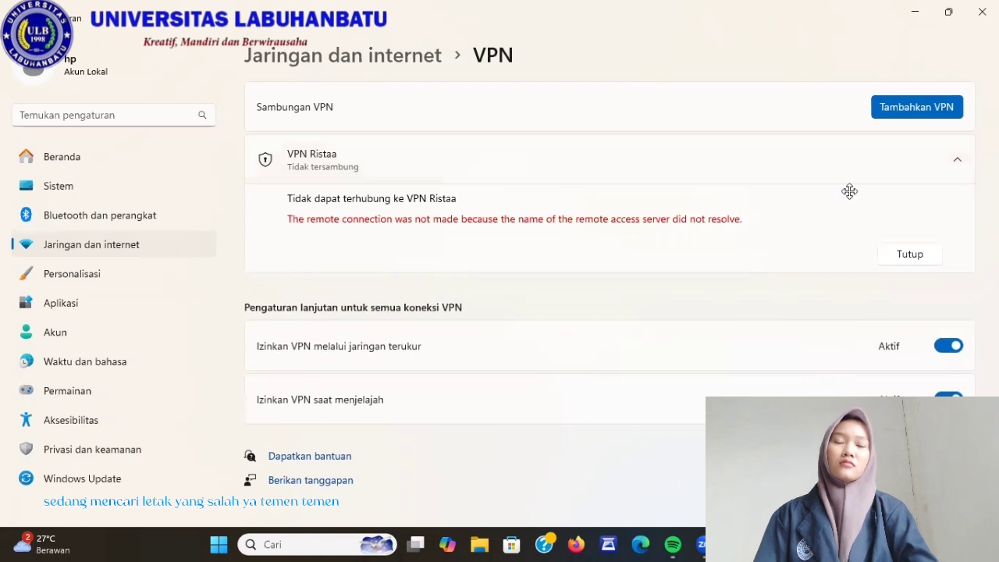
left_click(911, 254)
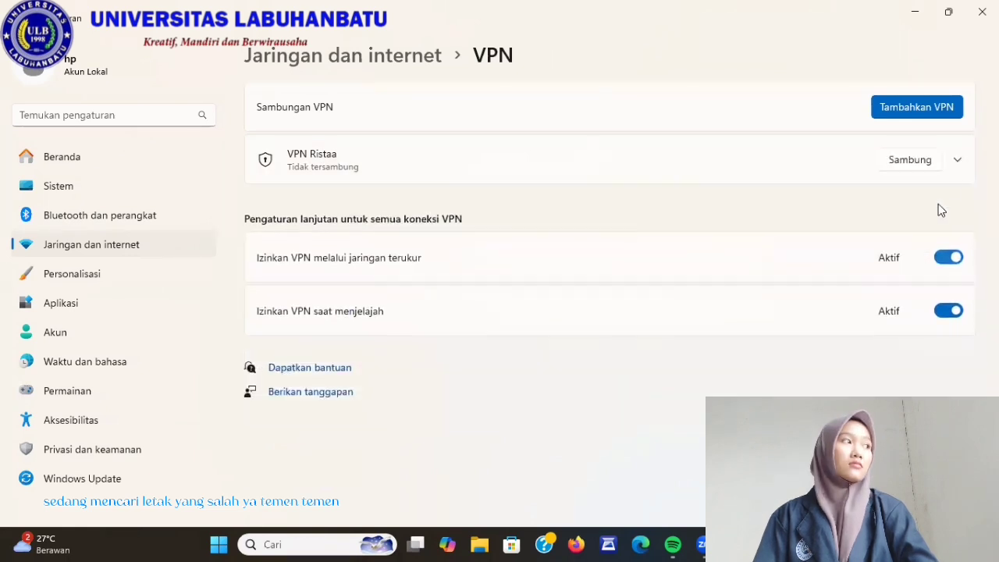
left_click(959, 162)
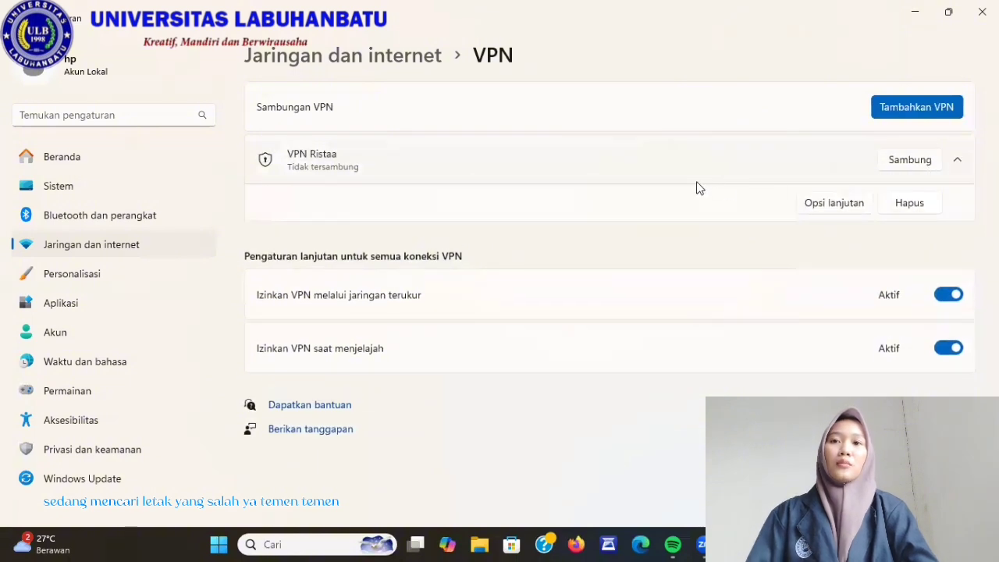
left_click(853, 206)
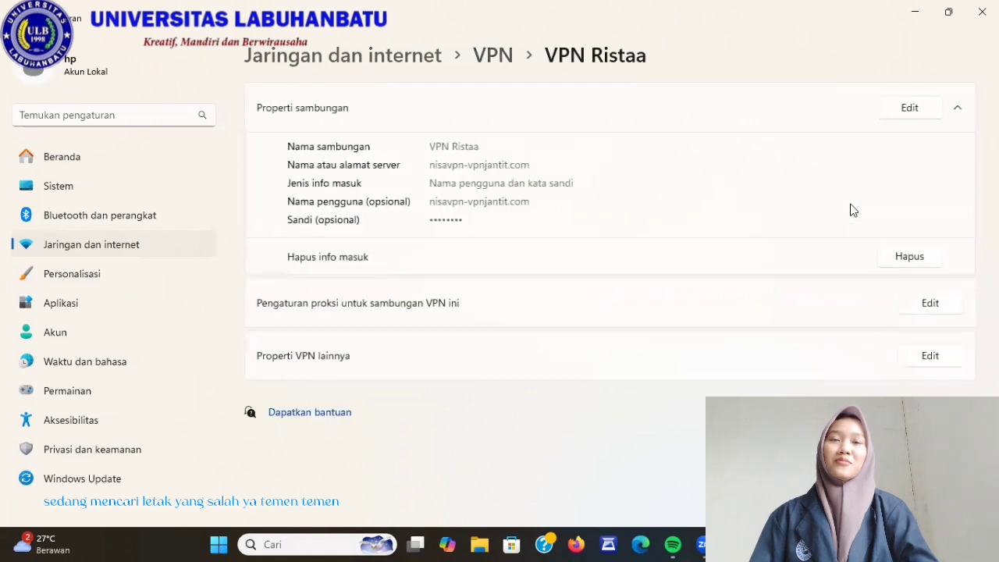
In VPN Ristaa's edit form, replace the server host name with 212.227.228.91
left_click(910, 109)
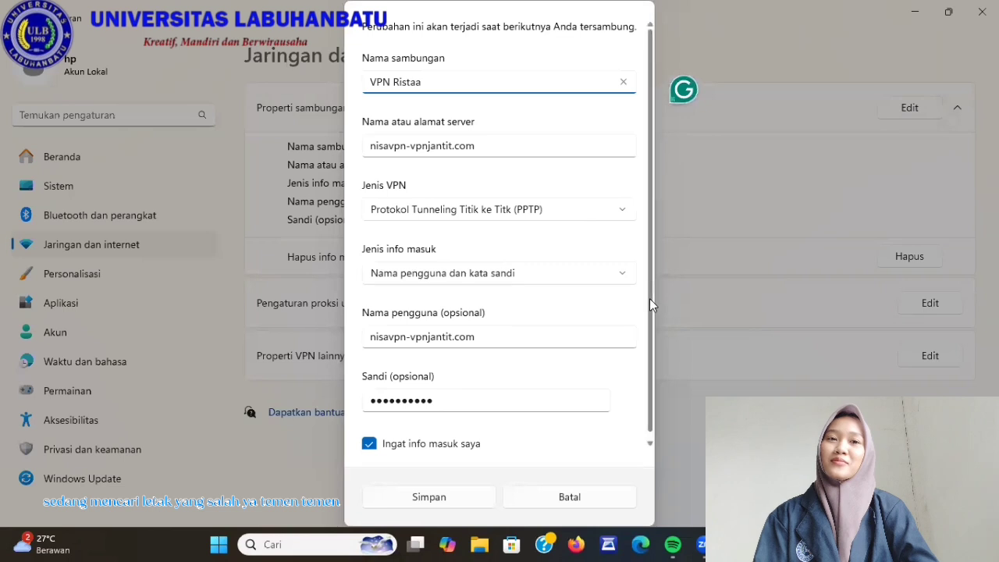
left_click(533, 151)
key("BackSpace")
key("BackSpace")
key("BackSpace")
key("BackSpace")
key("BackSpace")
key("BackSpace")
key("BackSpace")
key("BackSpace")
key("BackSpace")
key("BackSpace")
key("BackSpace")
key("BackSpace")
key("BackSpace")
key("BackSpace")
key("BackSpace")
key("BackSpace")
key("BackSpace")
key("BackSpace")
key("BackSpace")
key("BackSpace")
key("BackSpace")
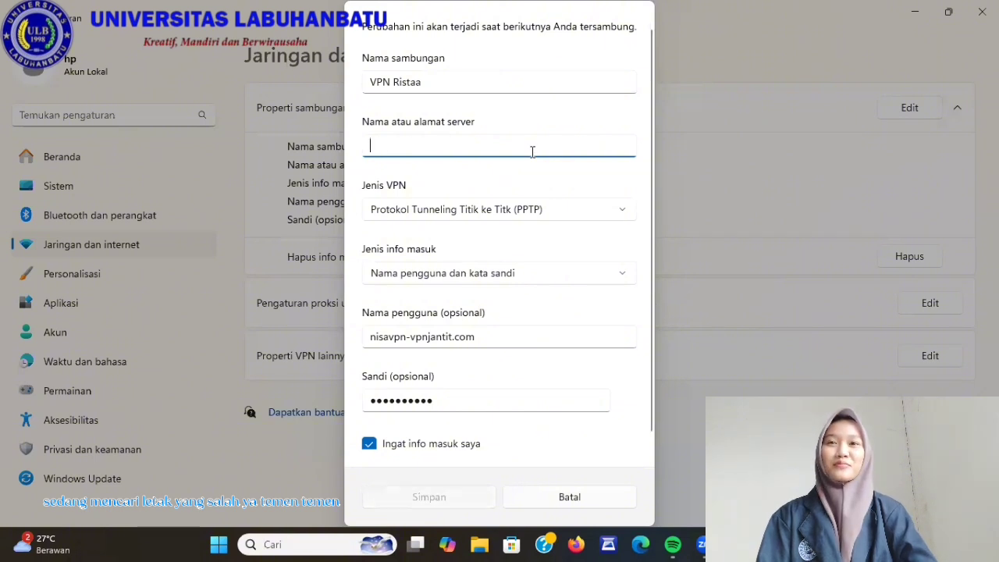
type("1")
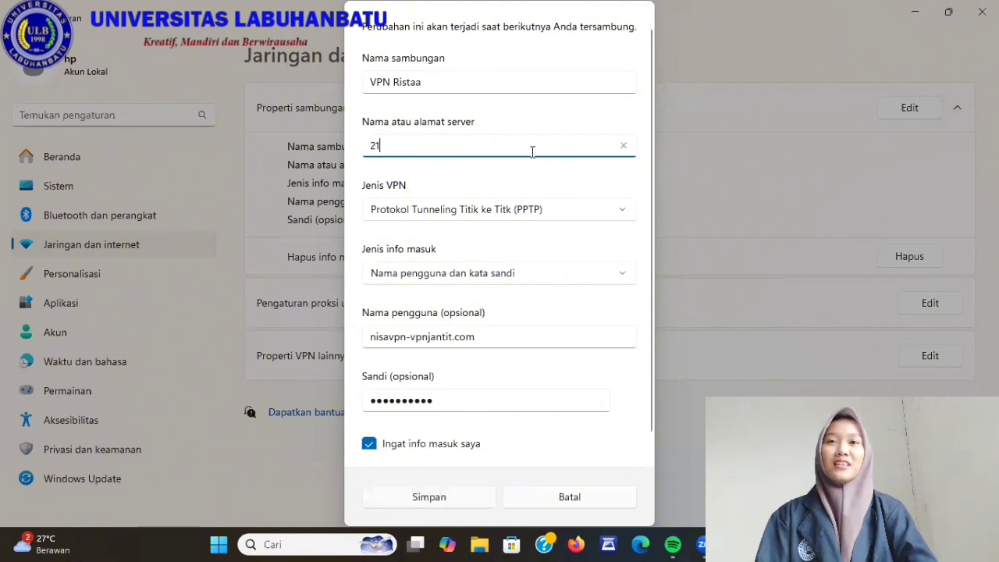
type("2.227.")
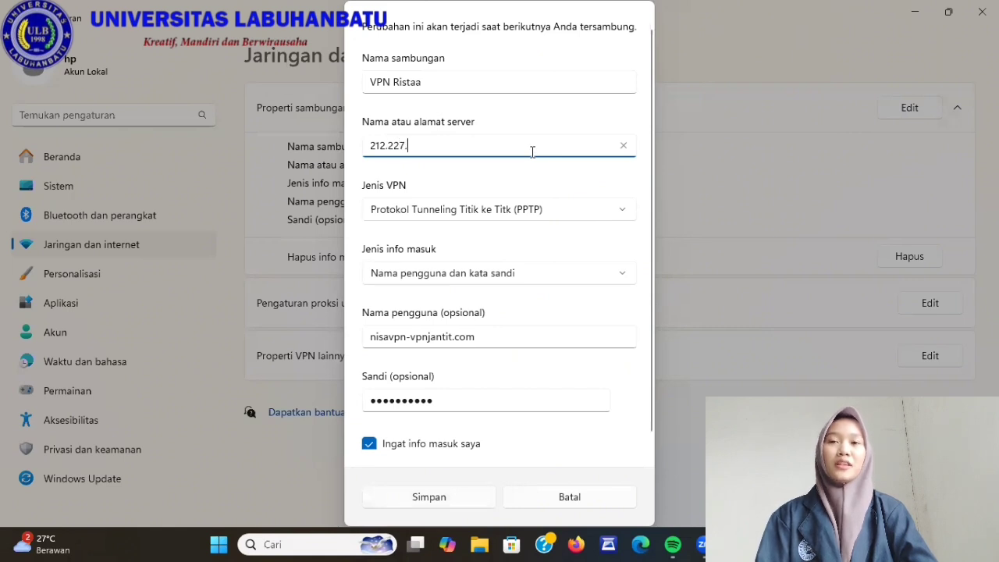
type("228.91")
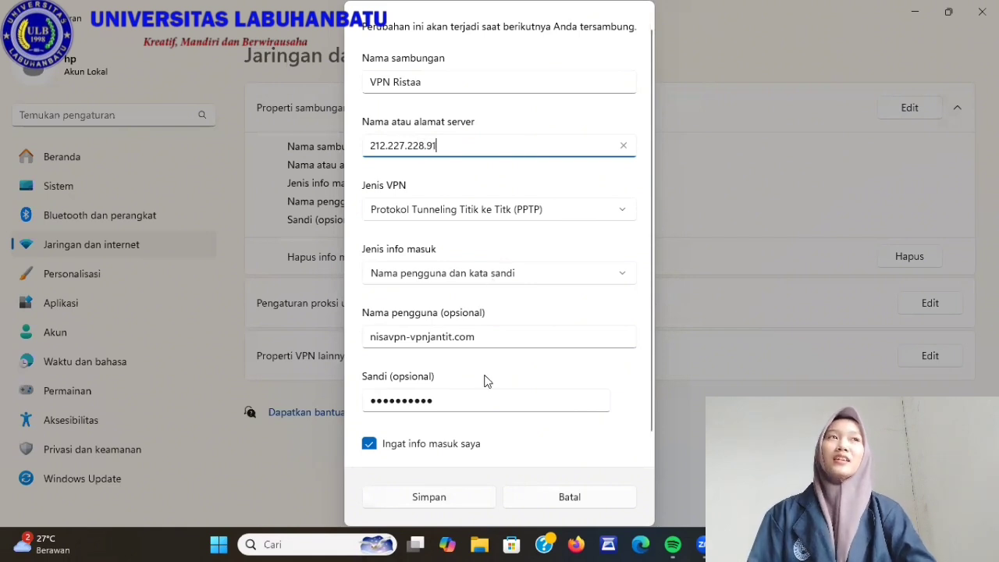
Save the new server address, connect VPN Ristaa, and expand it to view connection statistics
left_click(444, 505)
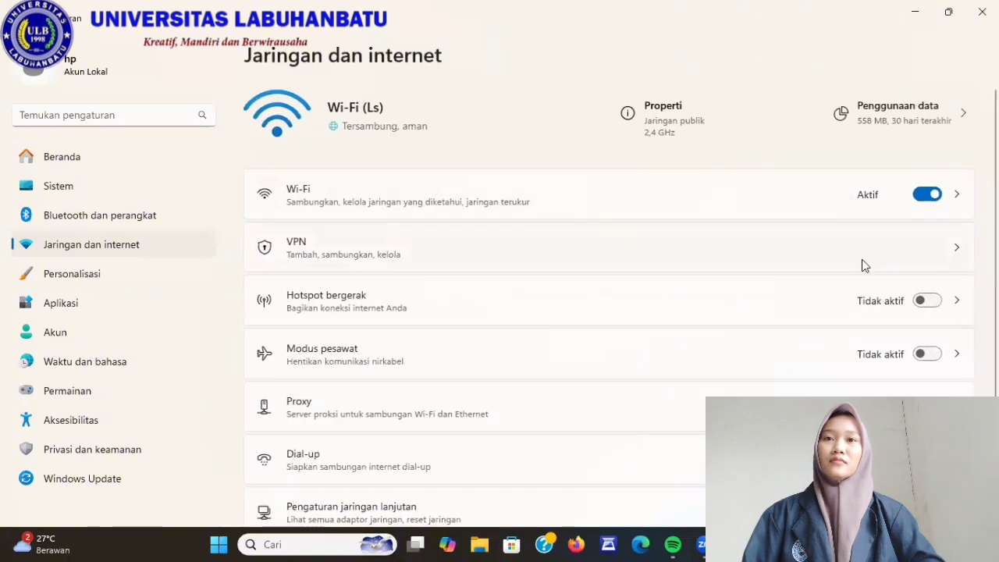
left_click(862, 261)
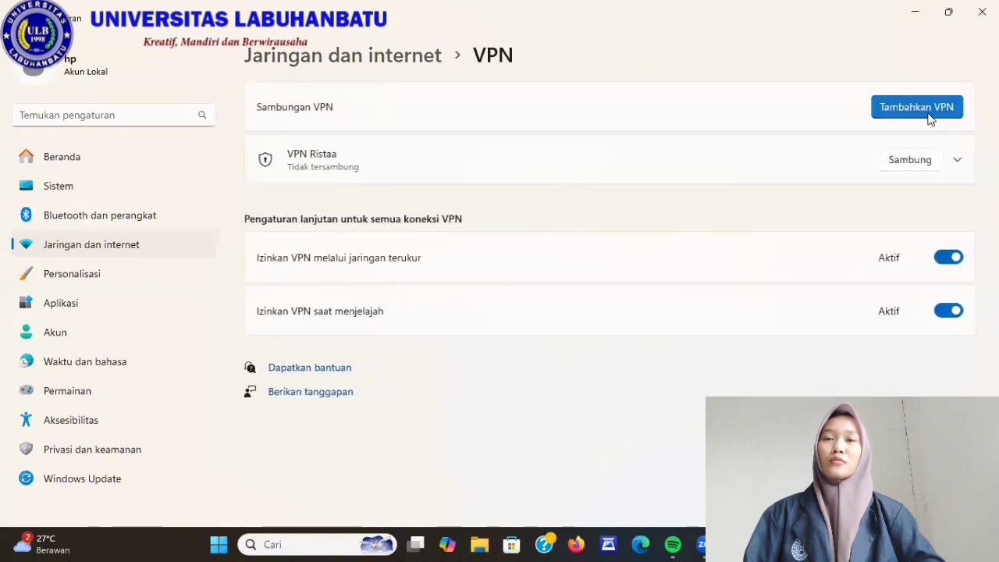
left_click(918, 161)
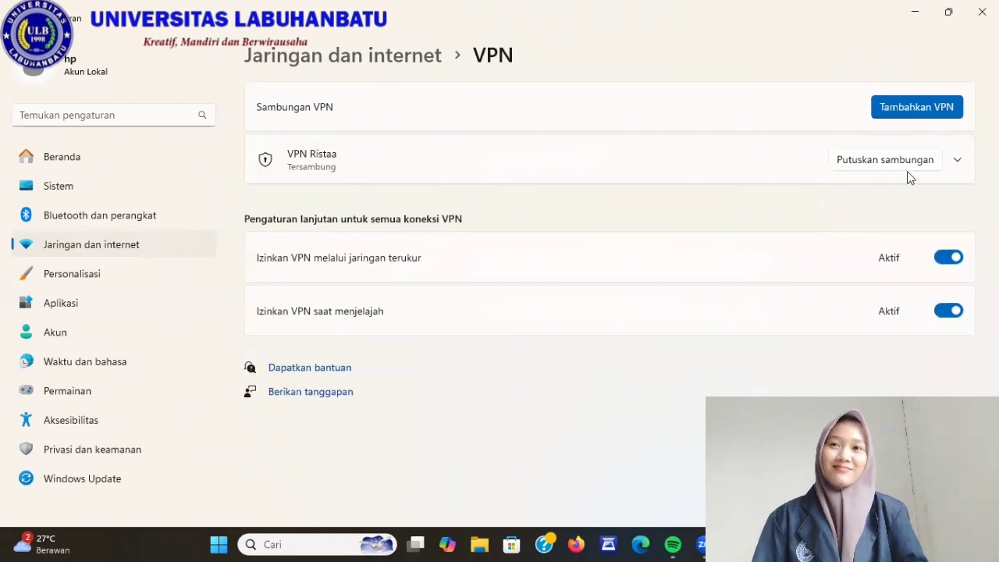
left_click(957, 161)
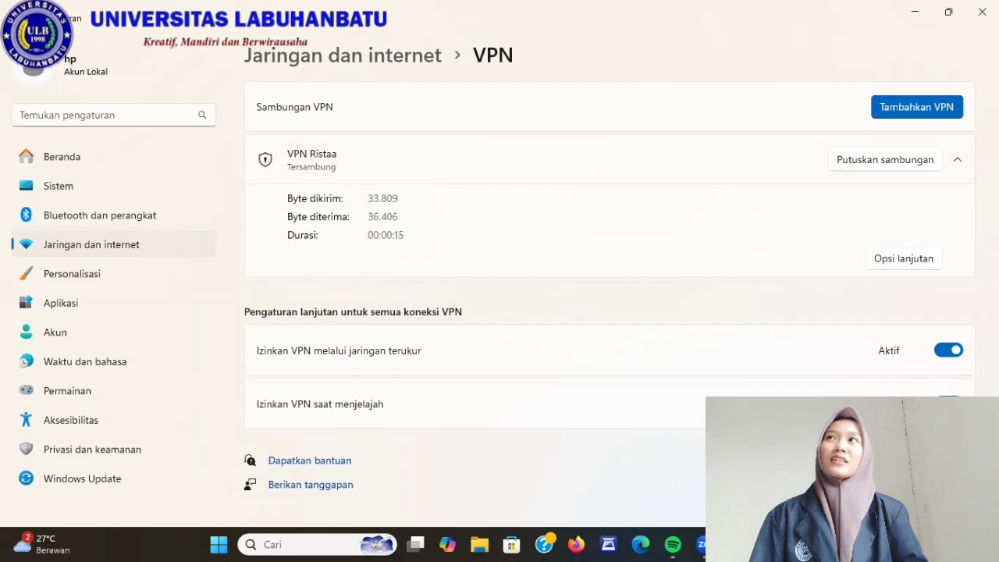
key("super+a")
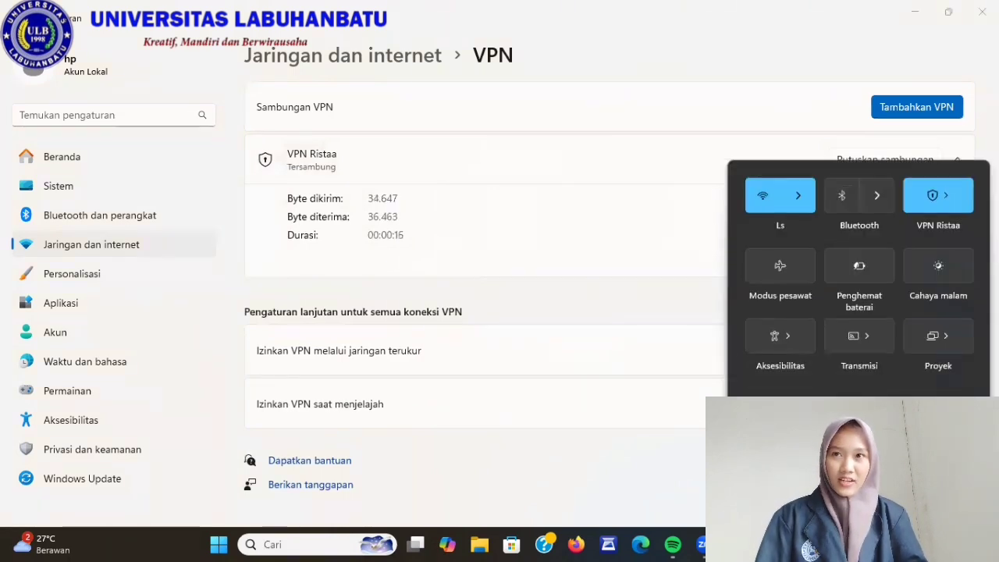
left_click(962, 198)
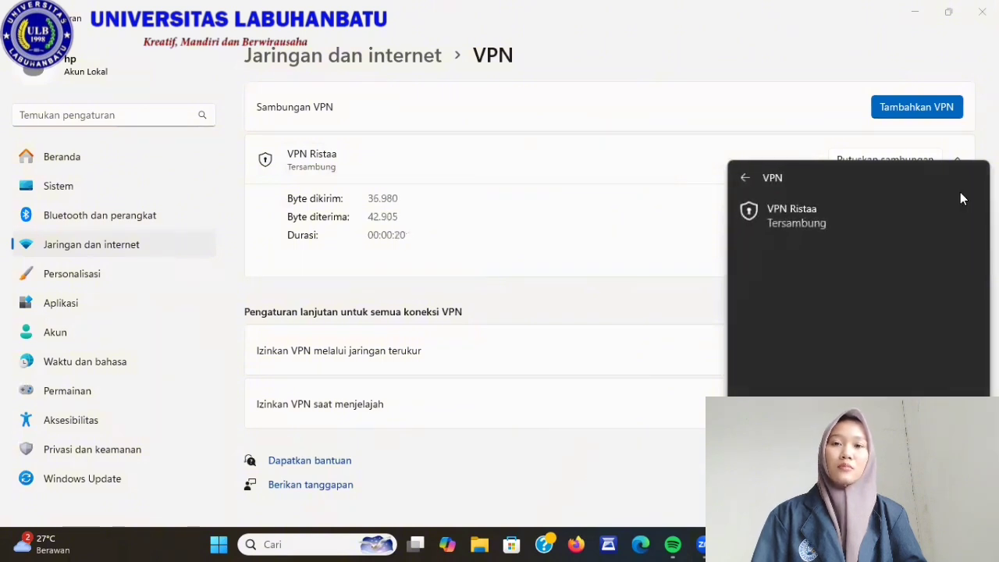
left_click(744, 179)
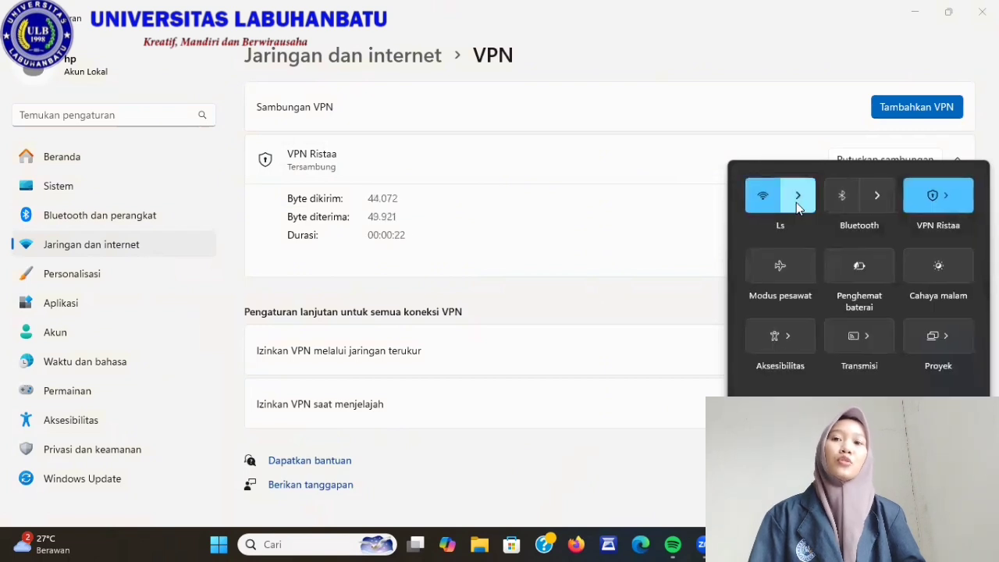
left_click(797, 202)
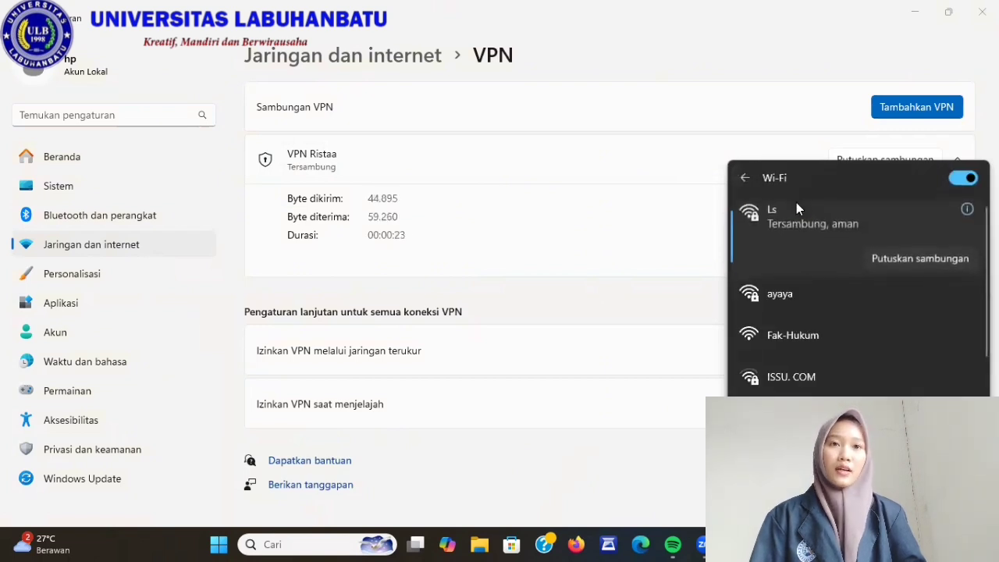
left_click(746, 179)
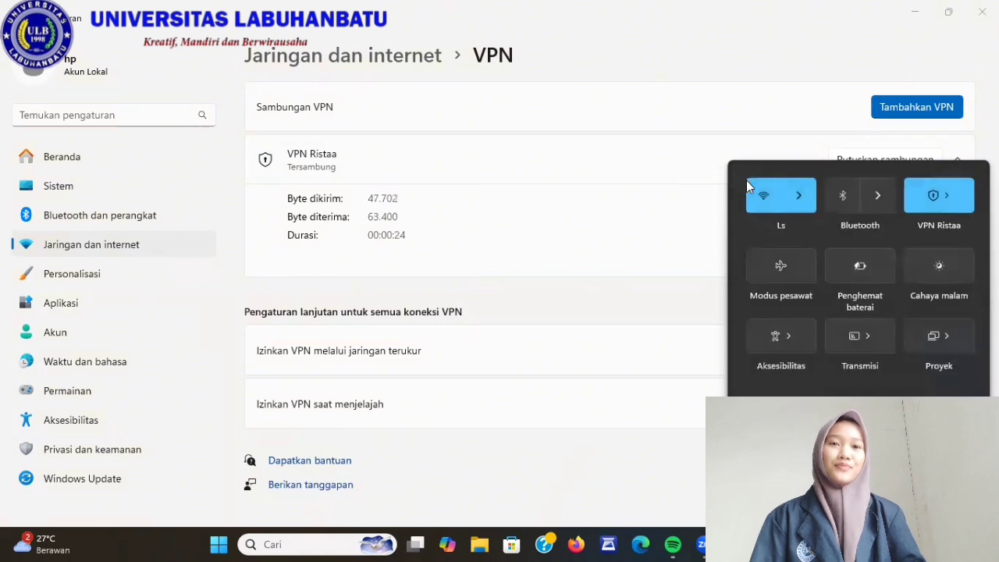
left_click(958, 199)
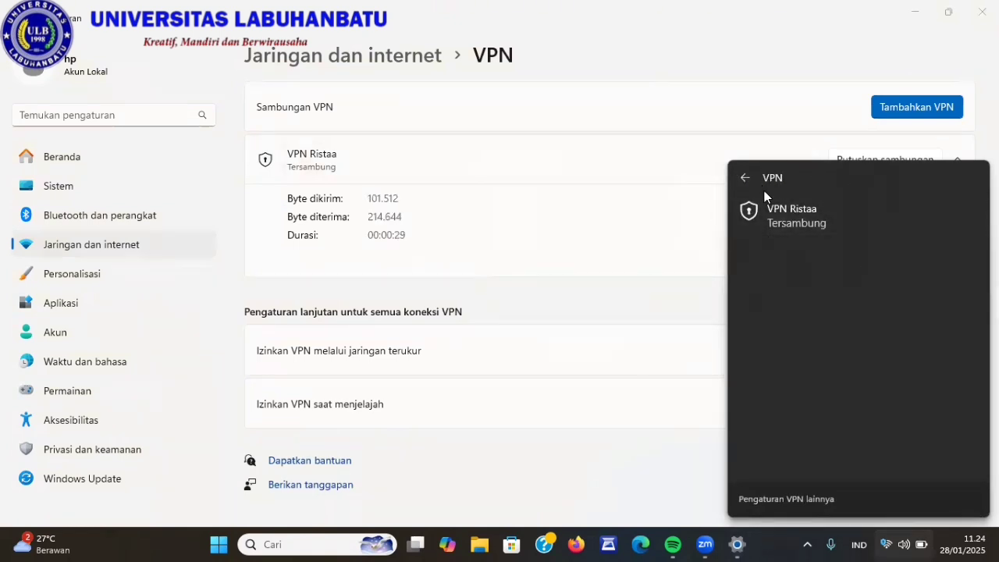
left_click(687, 114)
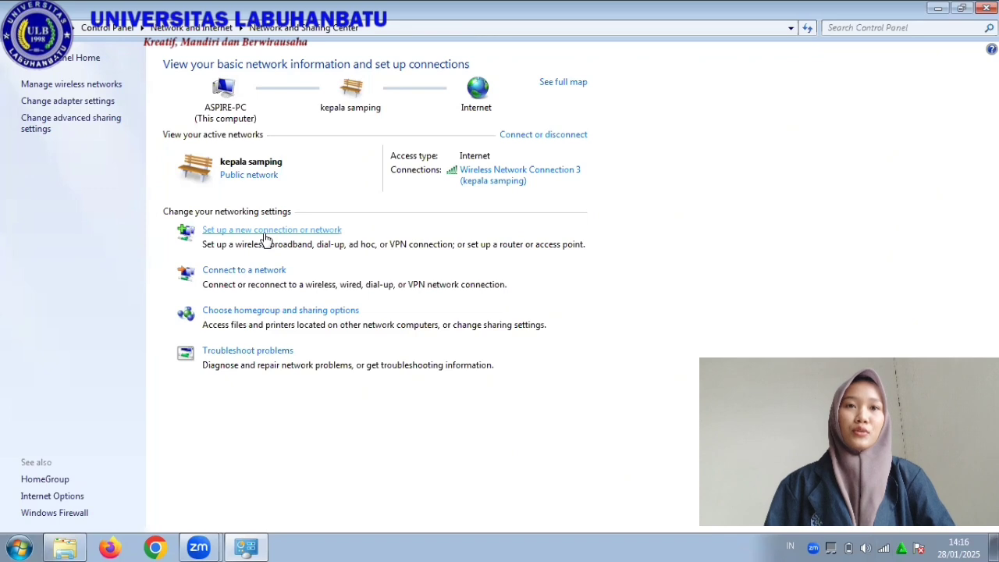
Start a 'Connect to a workplace' connection, choosing to create a new connection
left_click(266, 231)
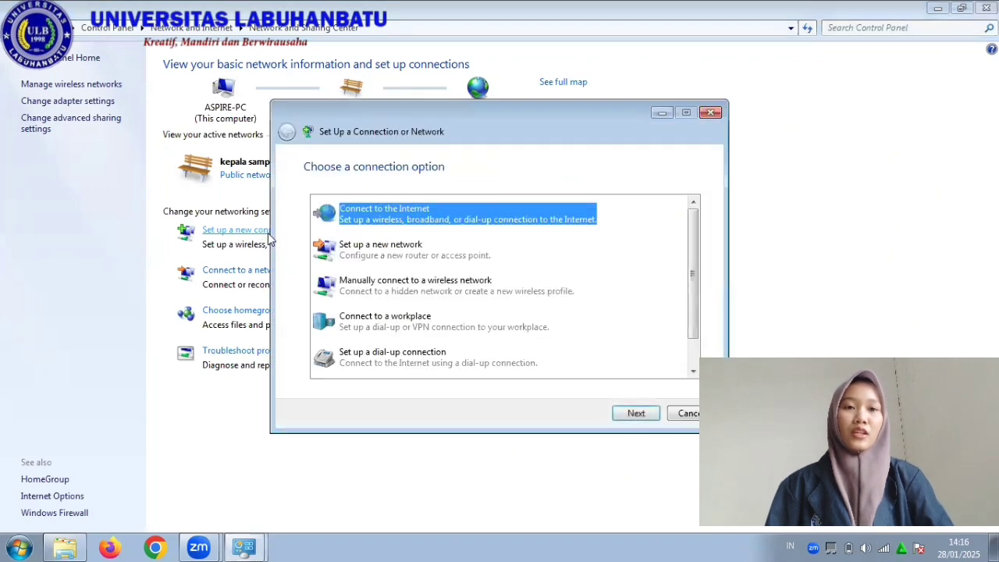
left_click(375, 320)
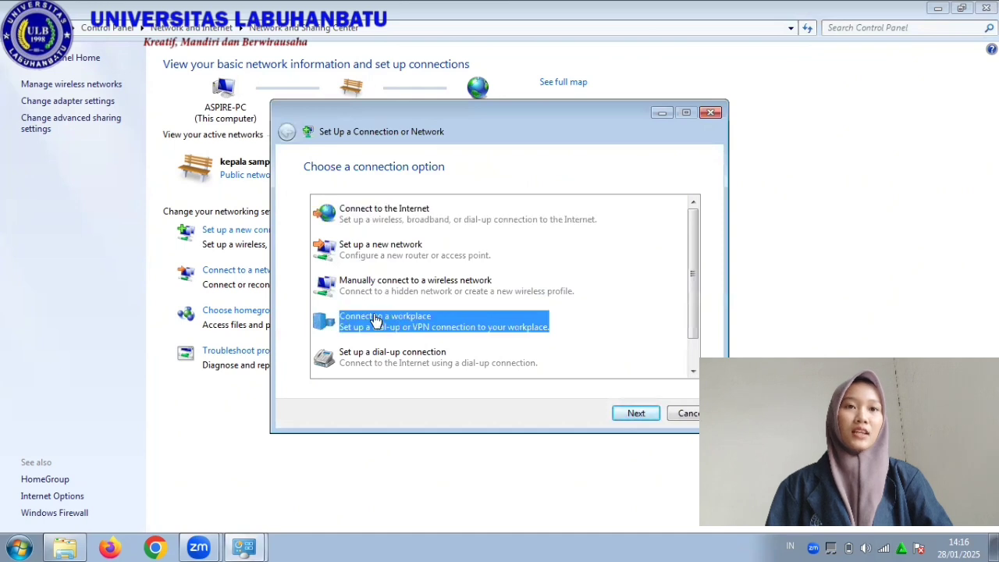
left_click(636, 413)
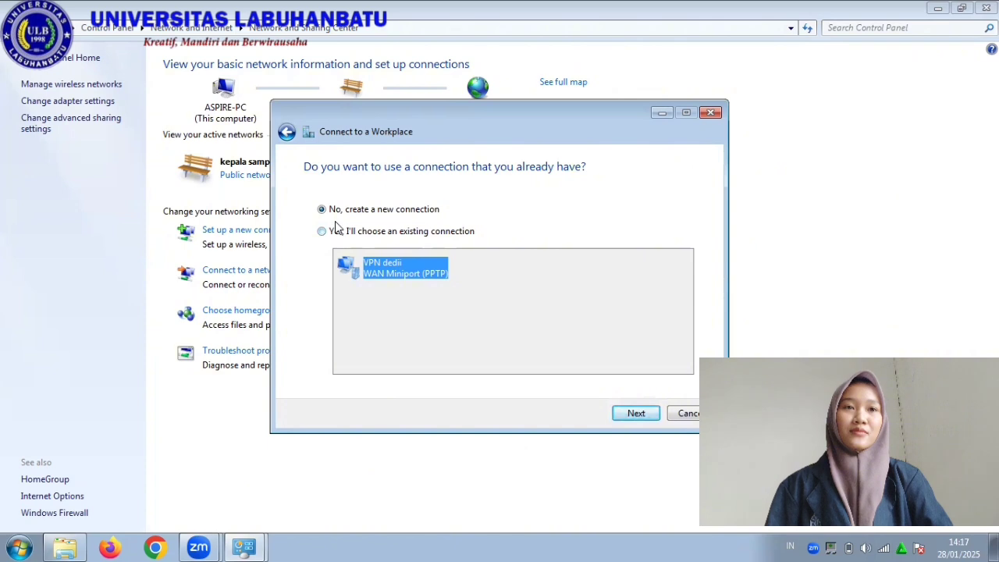
left_click(631, 416)
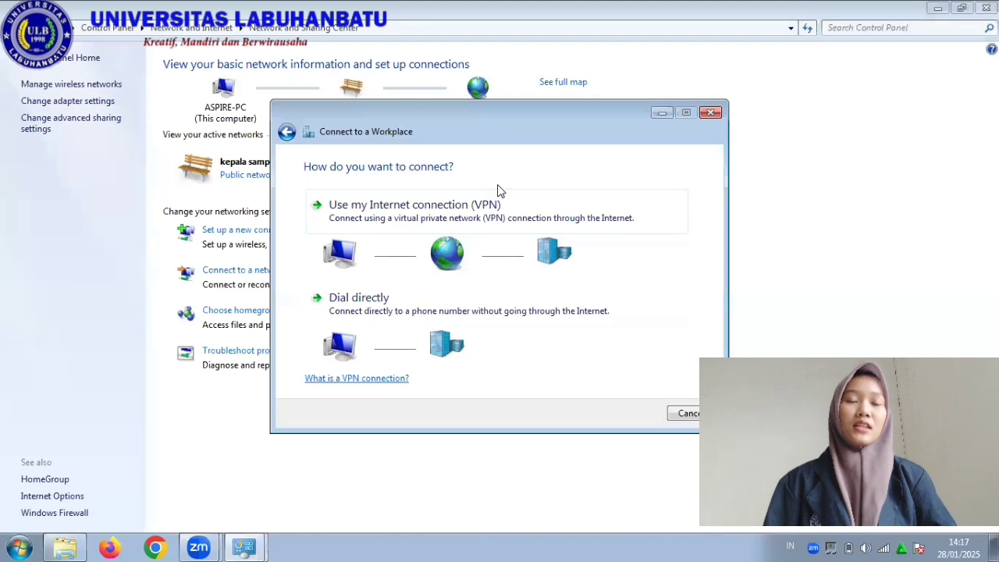
Choose a VPN over the Internet with server address 212.227.228.91
left_click(474, 229)
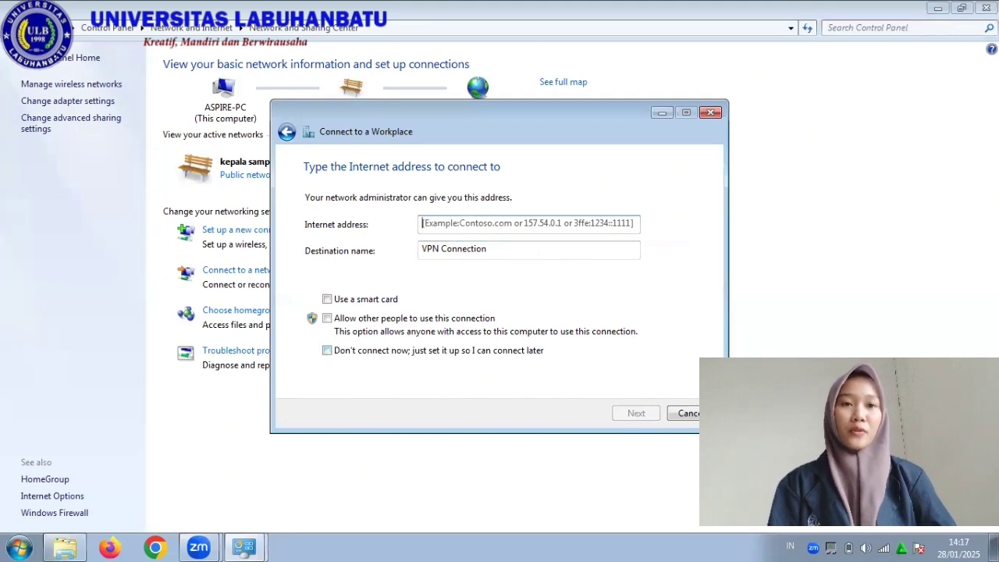
left_click(516, 222)
type("212")
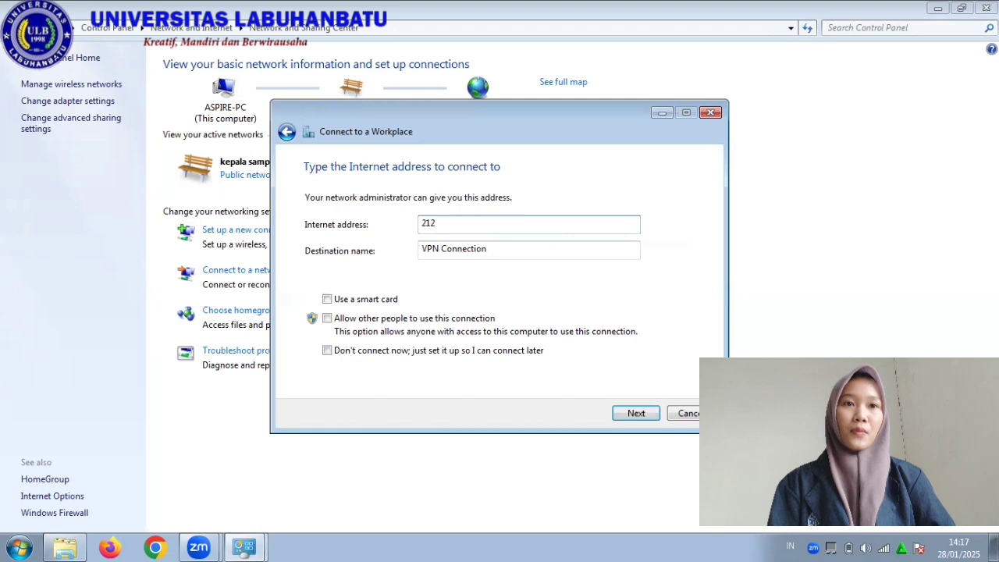
type(".227")
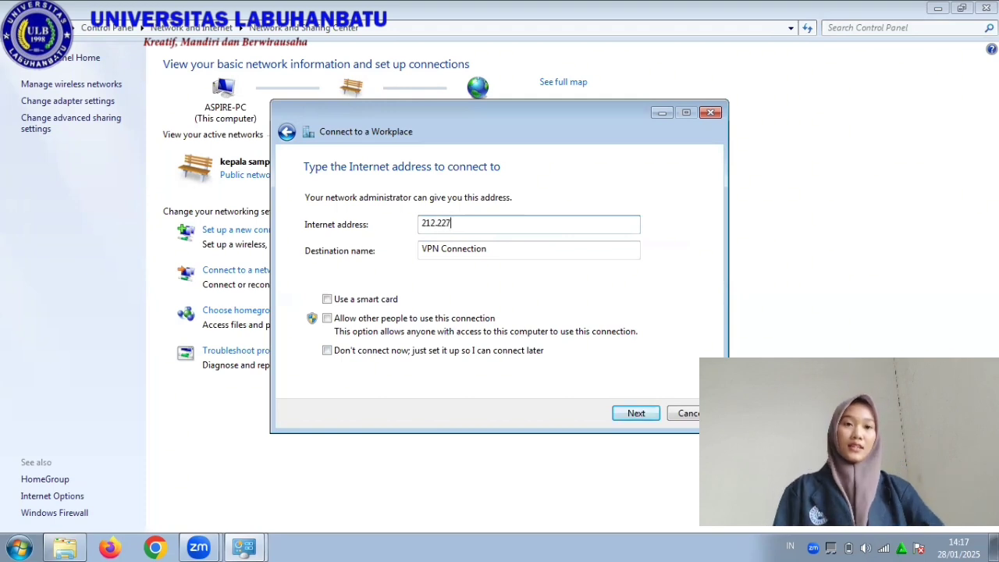
type(".")
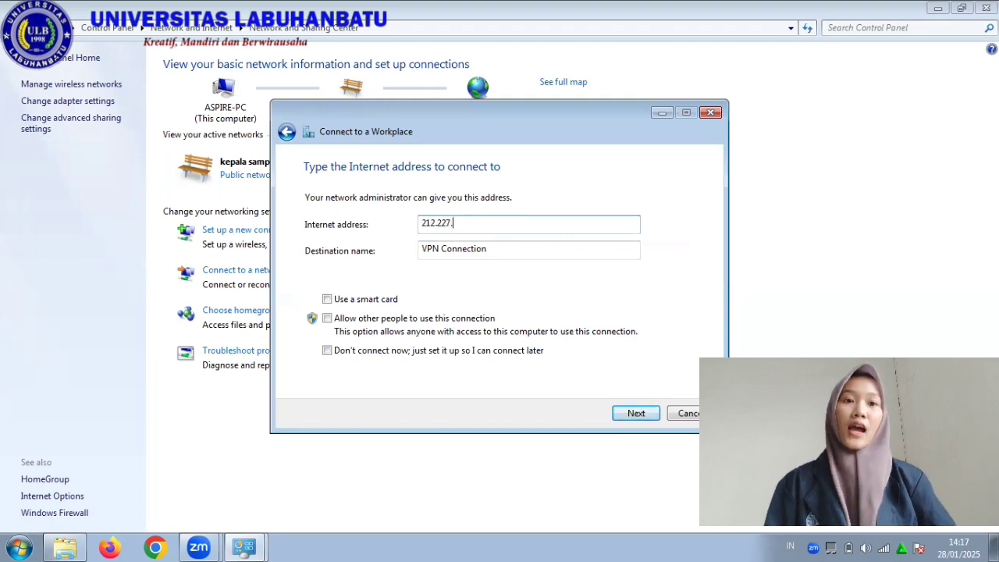
type("228.")
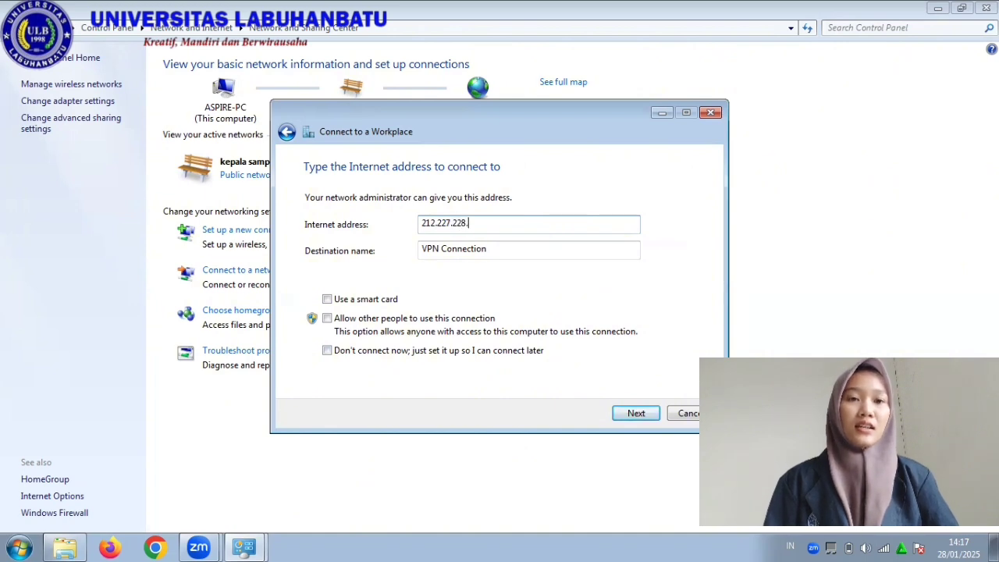
type("91")
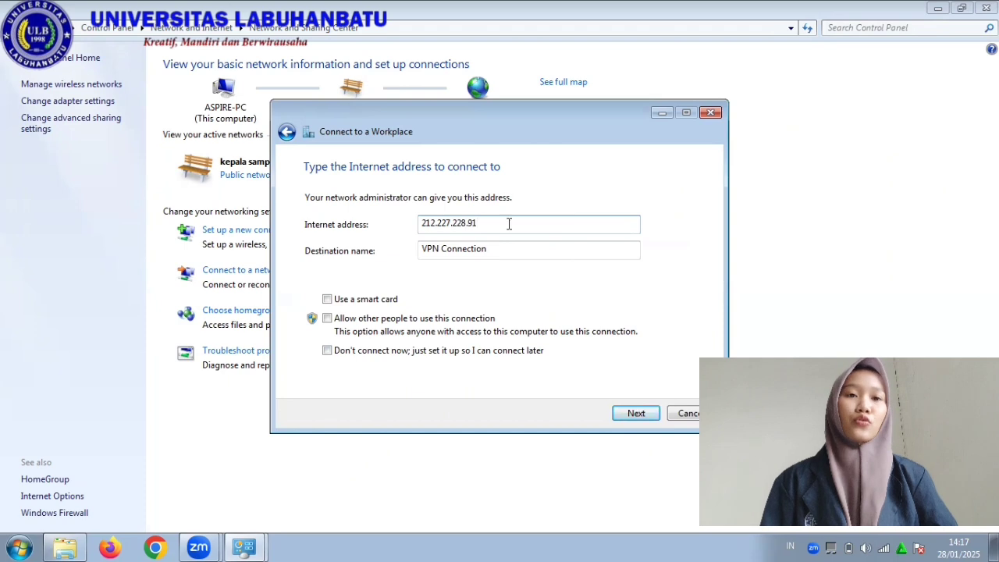
Name the destination 'VPN Dedi 1', tick 'Don't connect now', and continue
left_click(597, 247)
key("BackSpace")
key("BackSpace")
key("BackSpace")
key("BackSpace")
key("BackSpace")
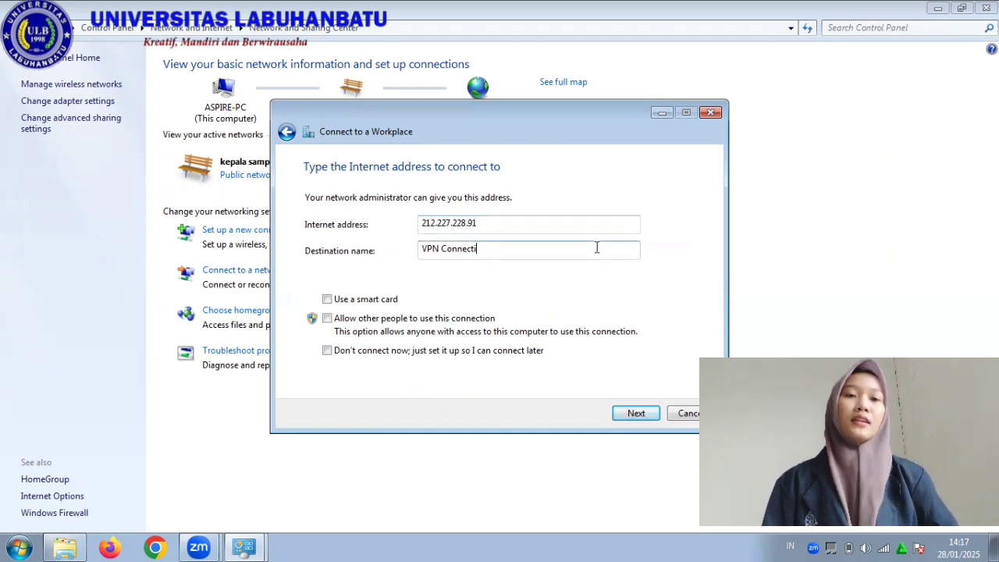
key("BackSpace")
key("BackSpace")
key("BackSpace")
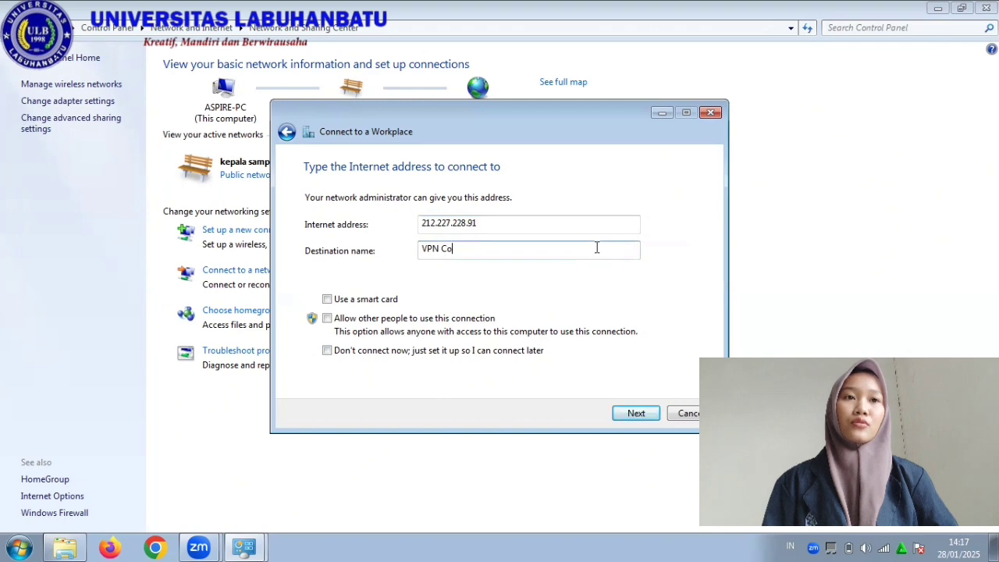
type("Dedi 1")
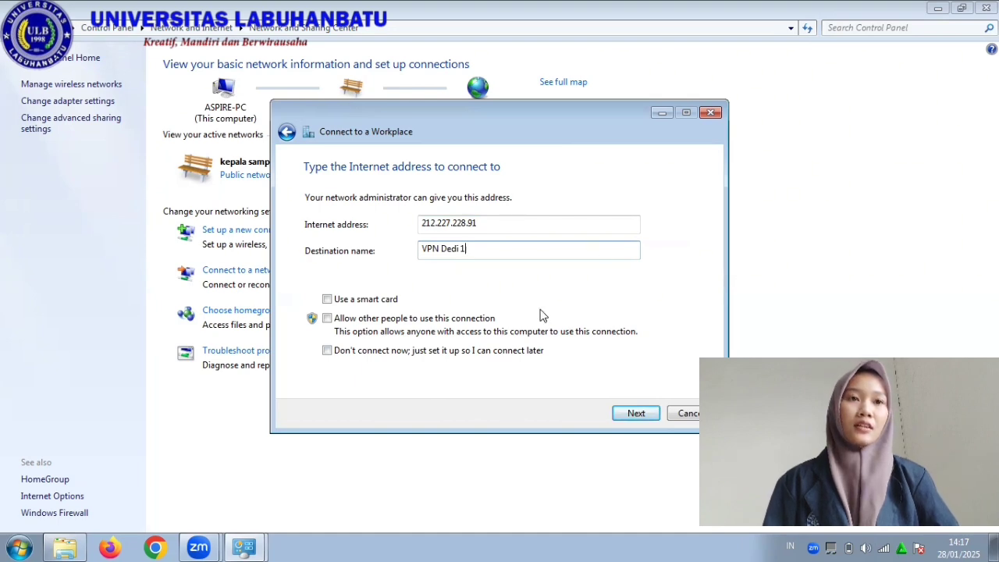
left_click(331, 320)
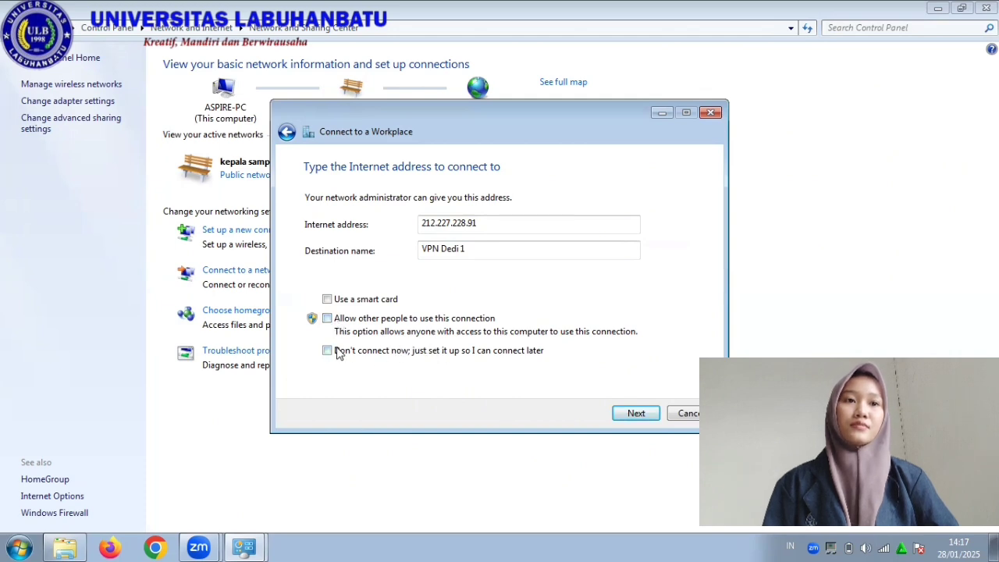
left_click(331, 352)
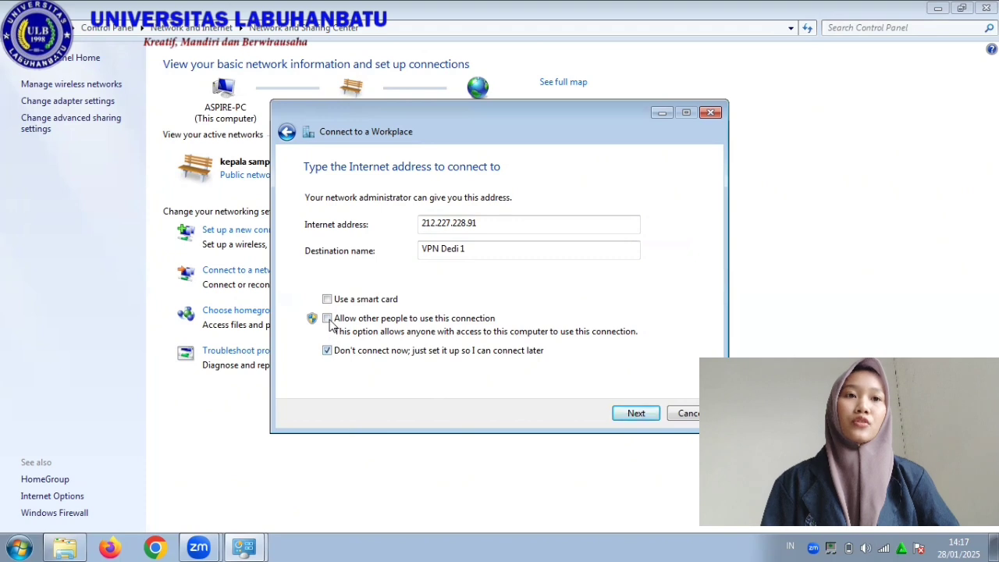
left_click(328, 319)
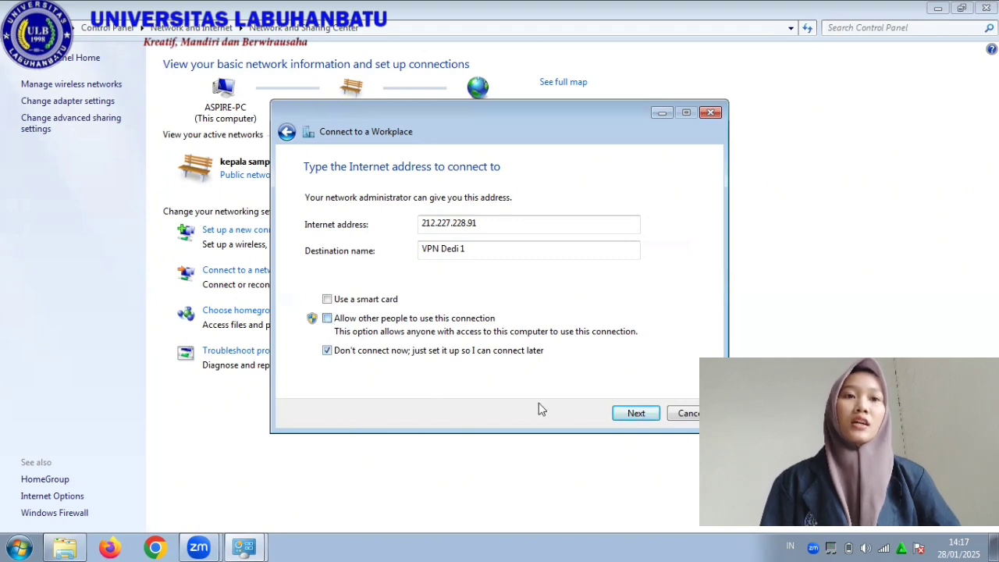
left_click(637, 413)
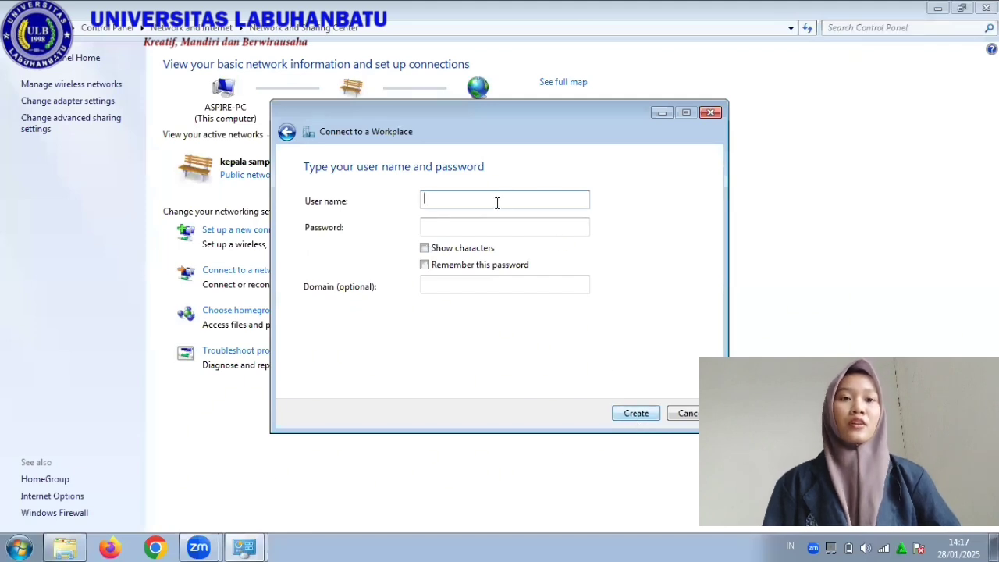
Fill in the VPN account user name and password, remember the password, and create VPN Dedi 1
type("nisa")
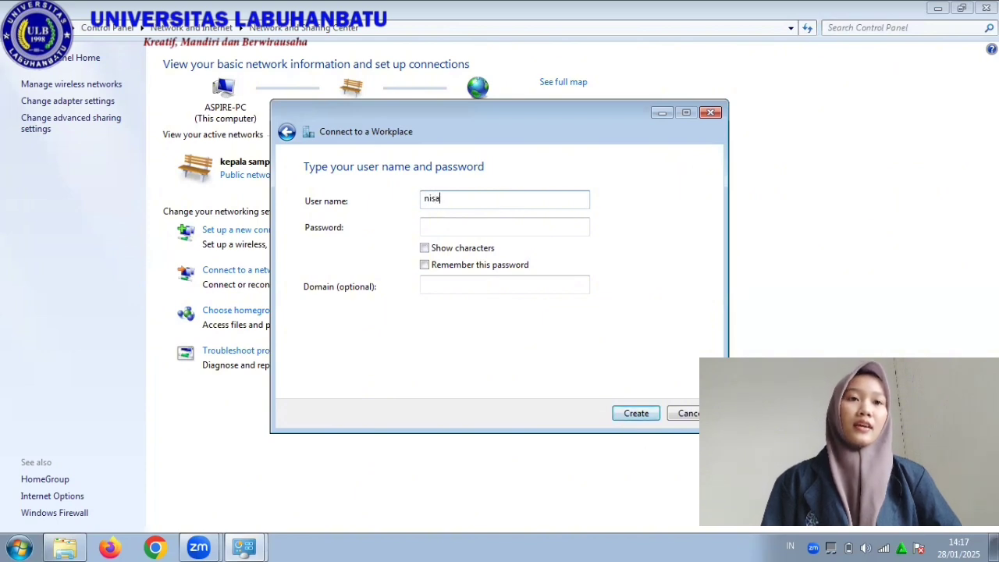
type("vpn")
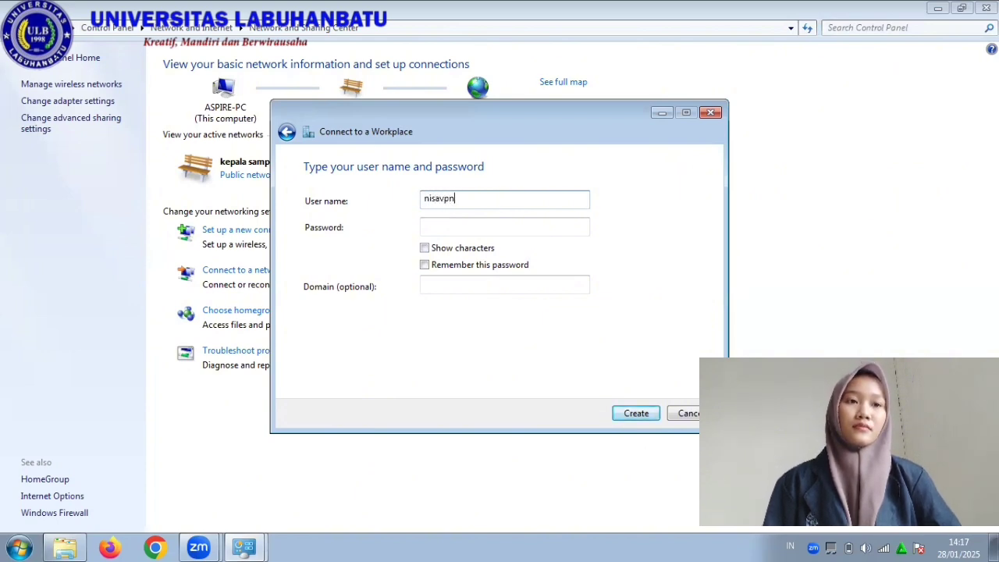
type("-vpnjantit.com")
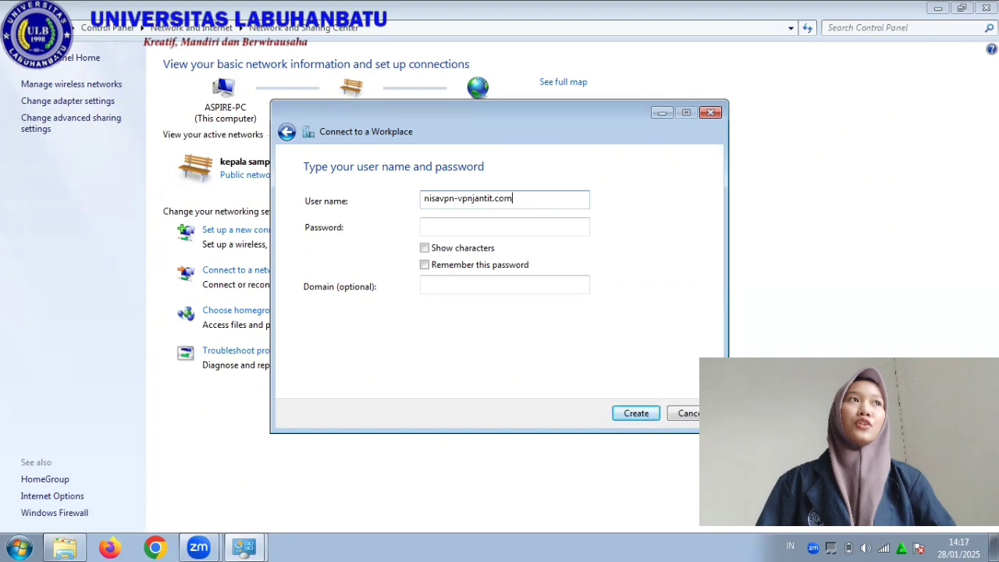
left_click(519, 229)
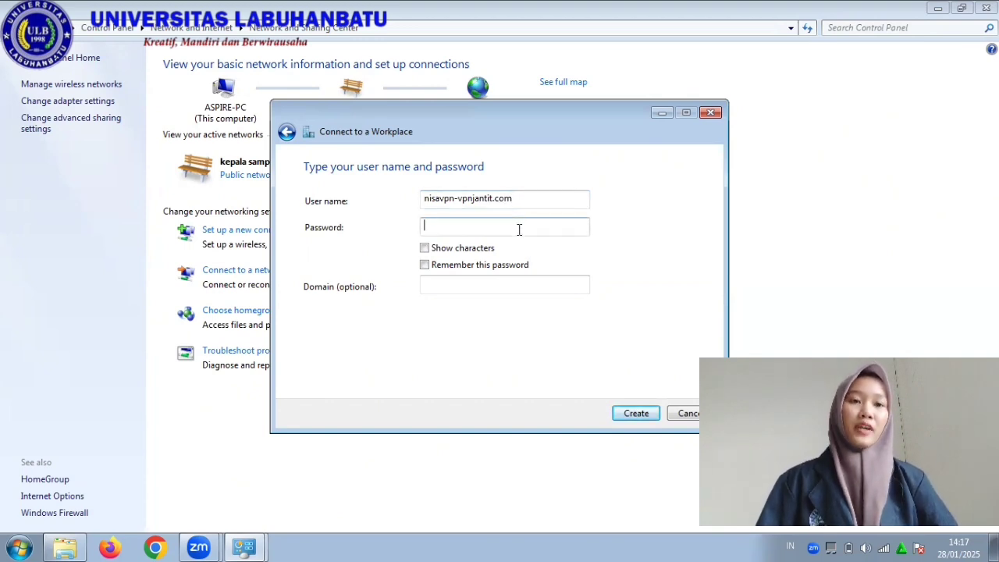
type("••••••")
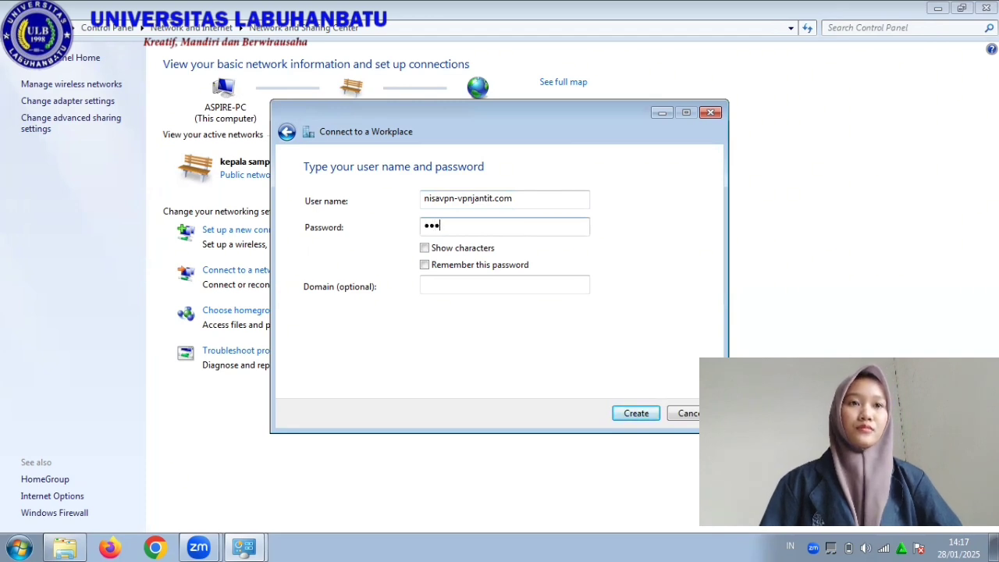
type("•")
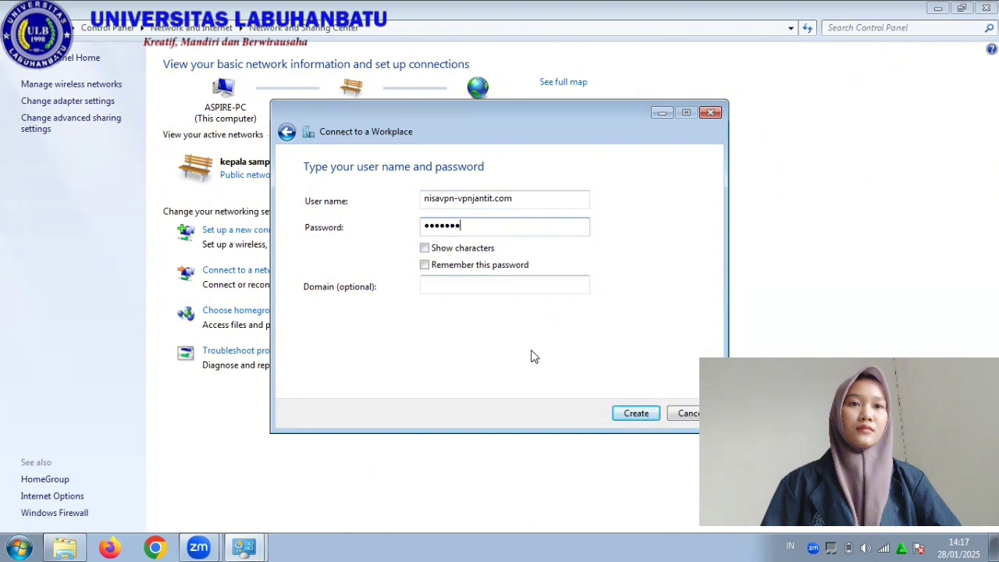
left_click(425, 248)
left_click(437, 251)
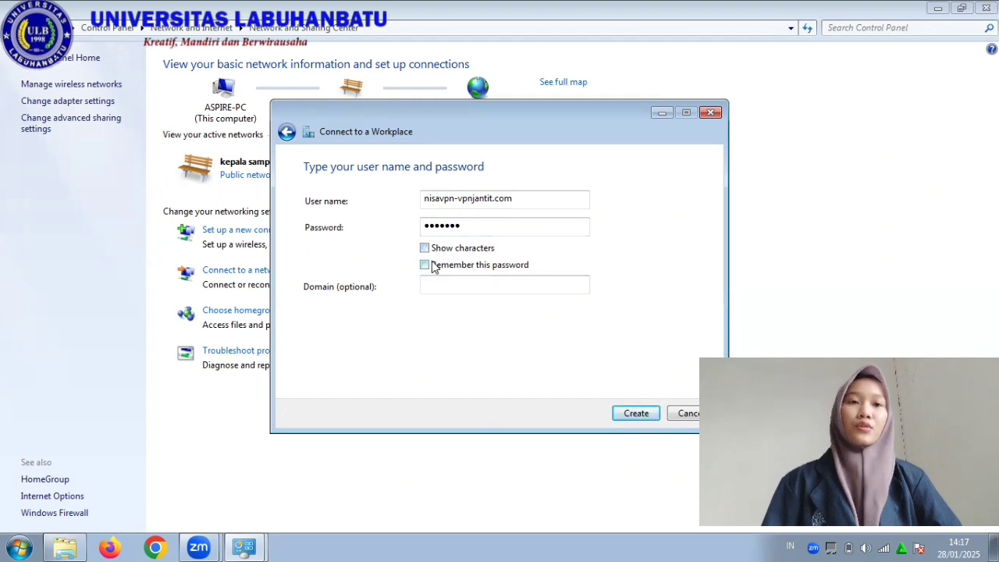
left_click(435, 267)
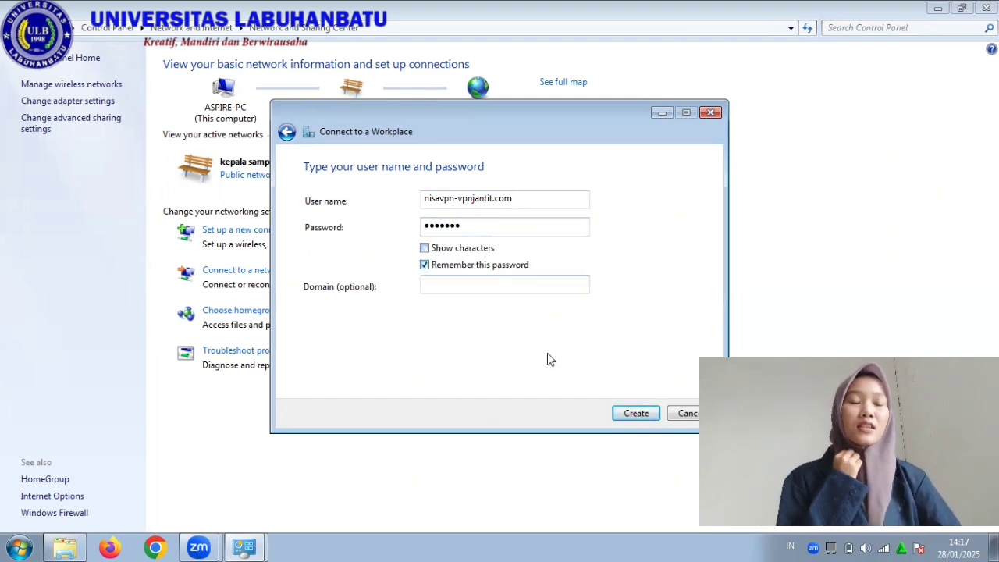
left_click(636, 414)
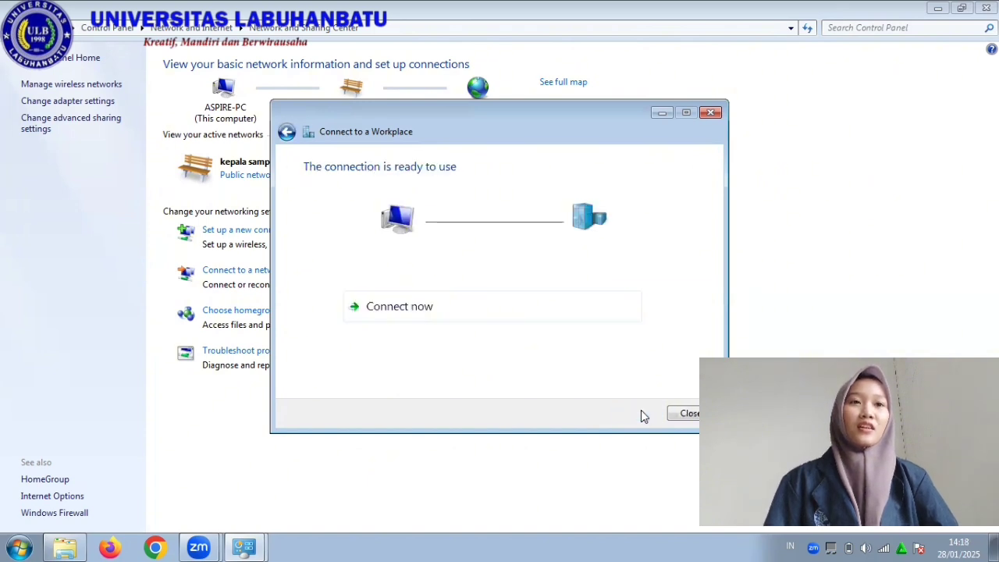
Connect VPN Dedi 1 now and close the wizard once it reports connected
left_click(512, 308)
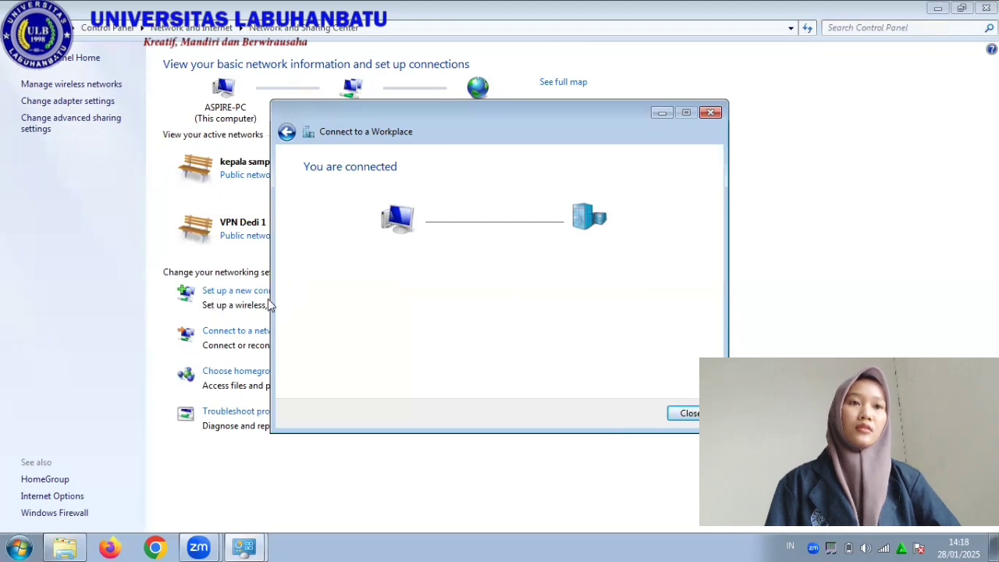
left_click(693, 414)
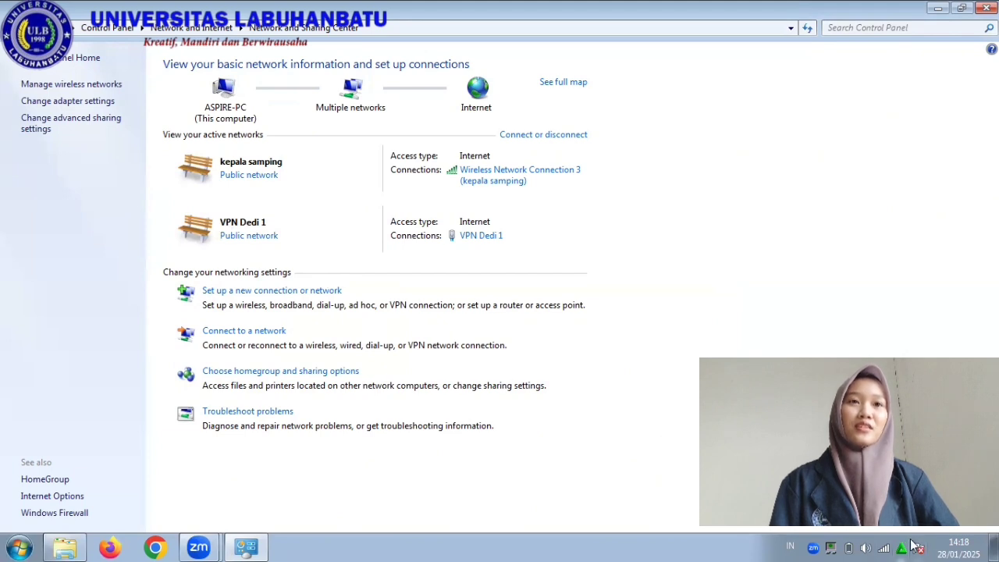
Open the system tray network flyout to confirm VPN Dedi 1 is connected
left_click(886, 547)
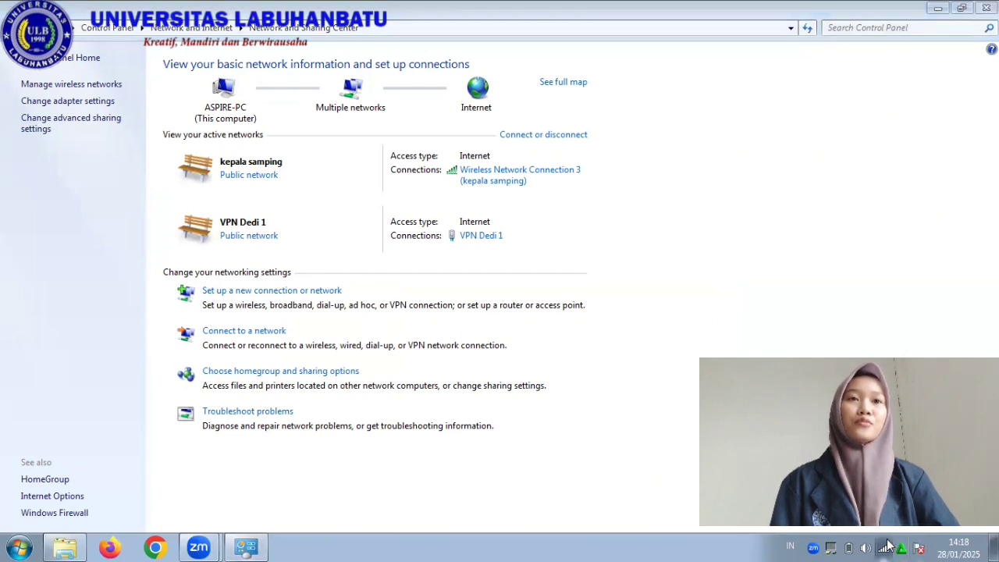